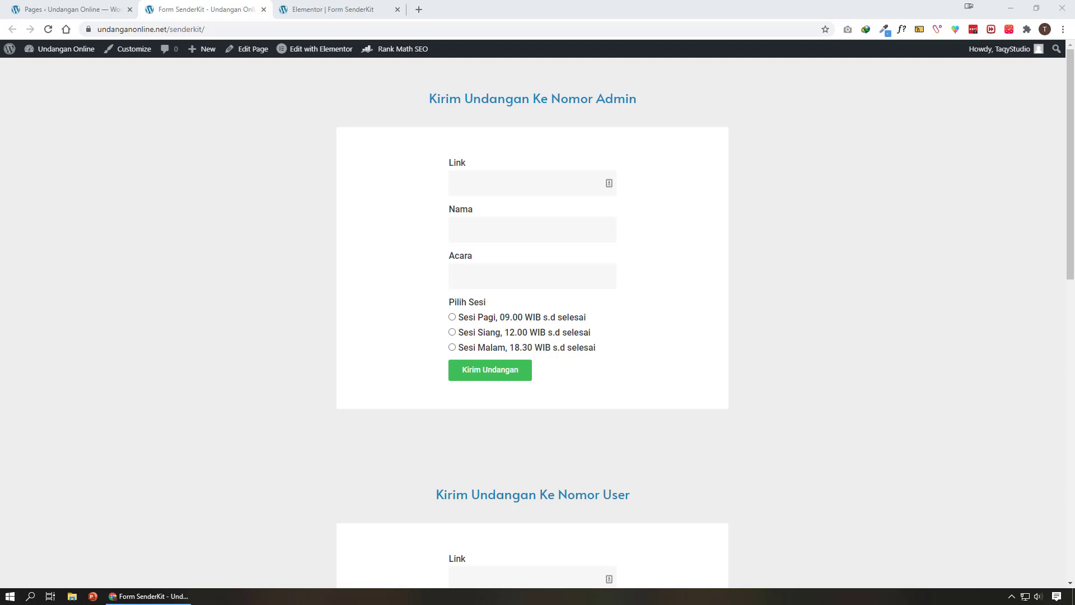
# Go to the Elementor | Form SenderKit editor and scroll the widget panel to WeddingPress Widgets
pyautogui.click(335, 9)
pyautogui.scroll(-10, 61, 432)
pyautogui.scroll(-15, 62, 432)
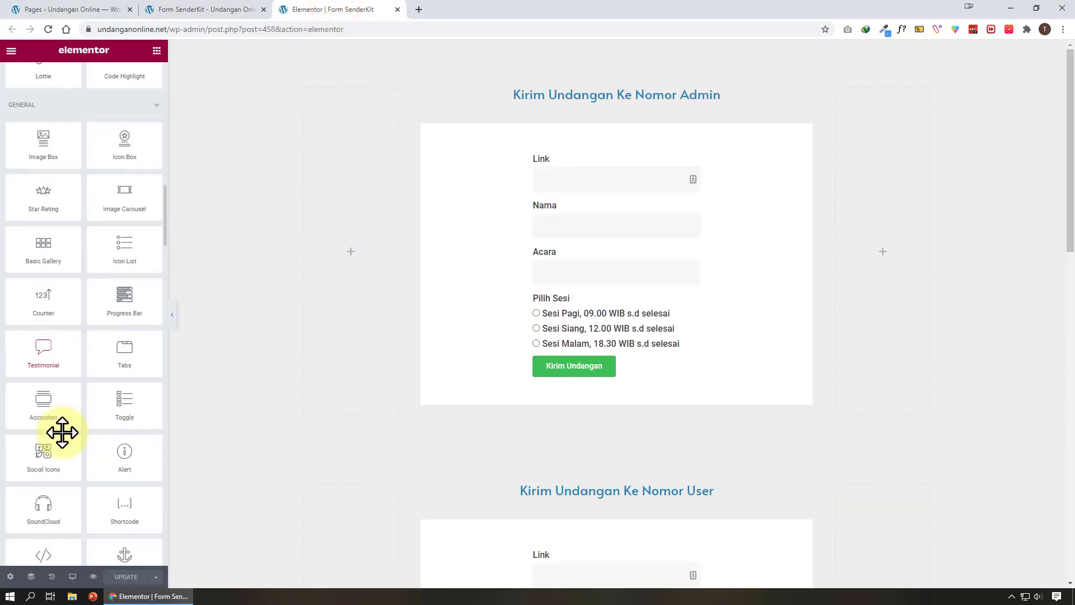
pyautogui.scroll(-15, 61, 431)
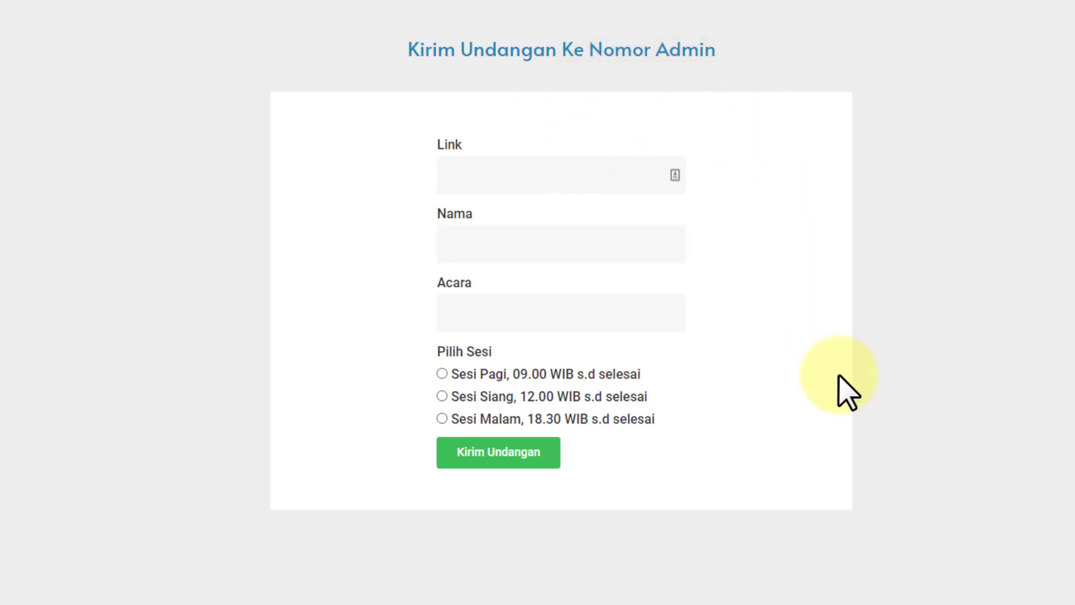
pyautogui.scroll(-7, 838, 375)
pyautogui.scroll(-3, 838, 375)
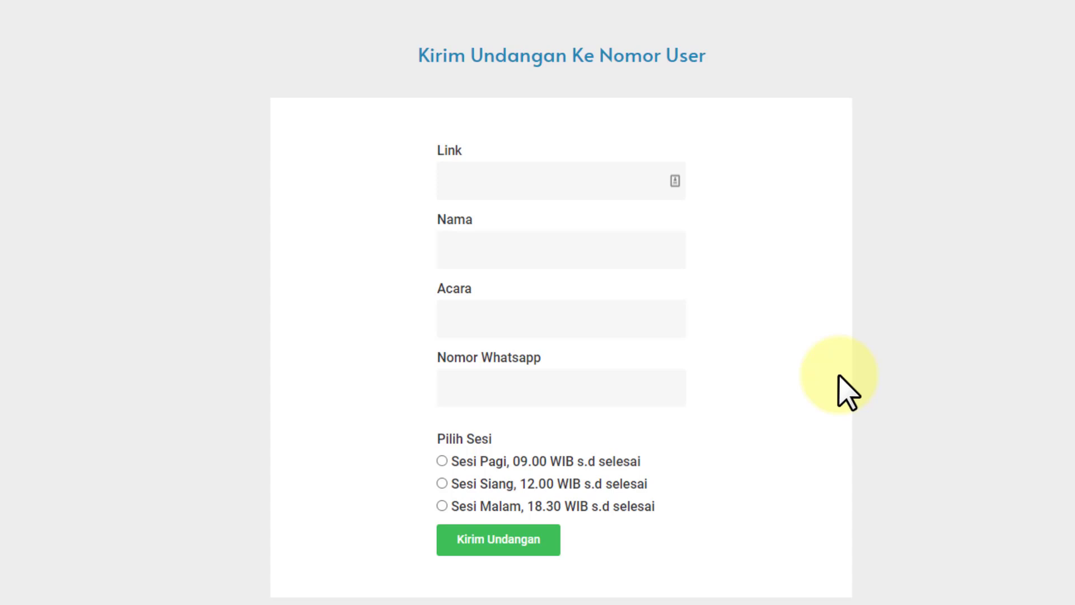
pyautogui.click(462, 392)
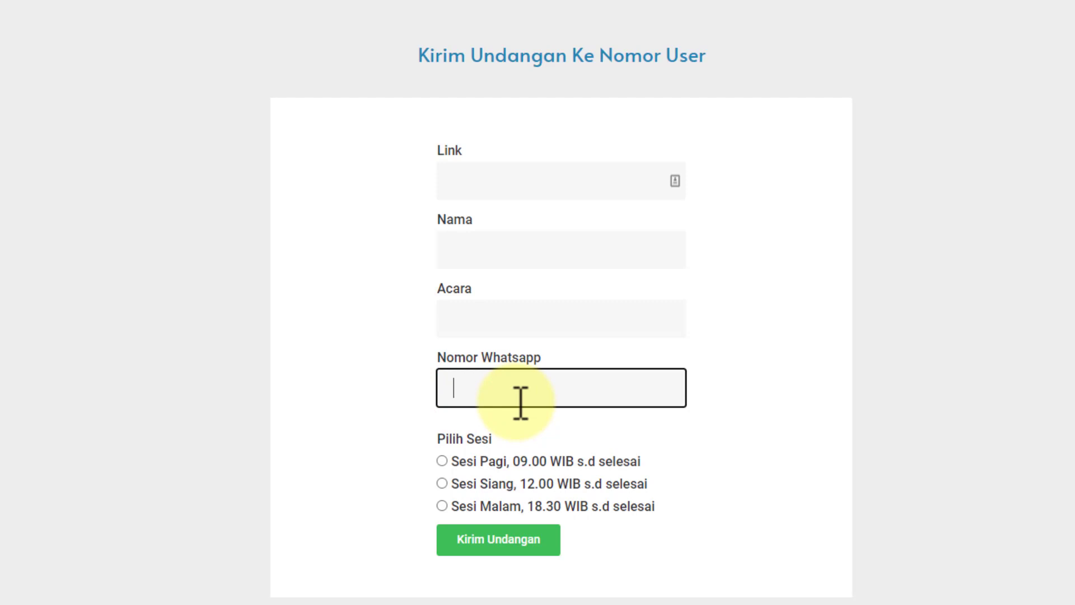
pyautogui.scroll(-8, 694, 437)
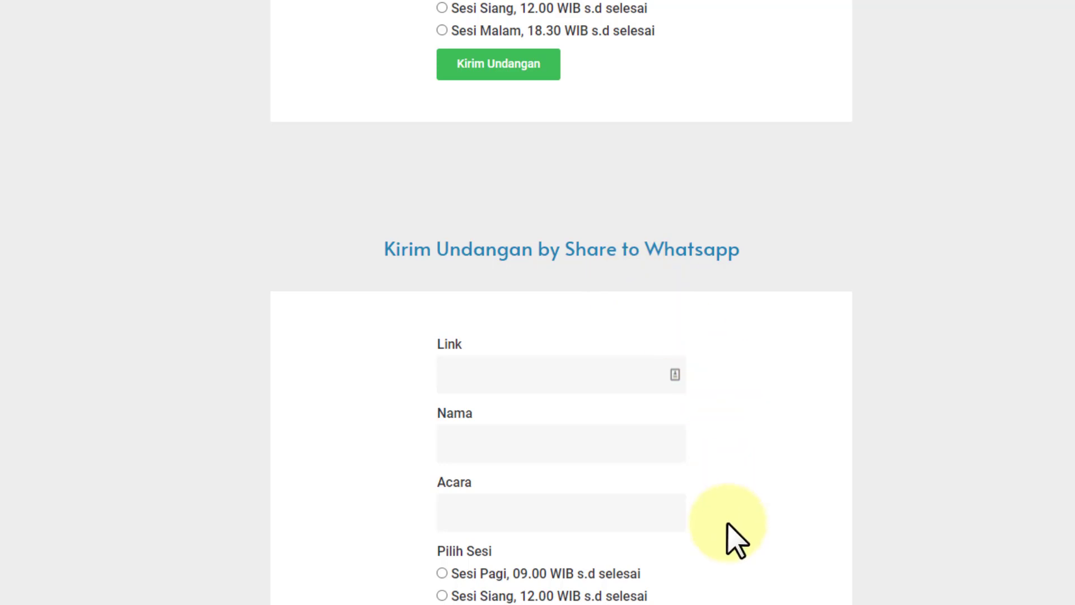
pyautogui.scroll(15, 733, 537)
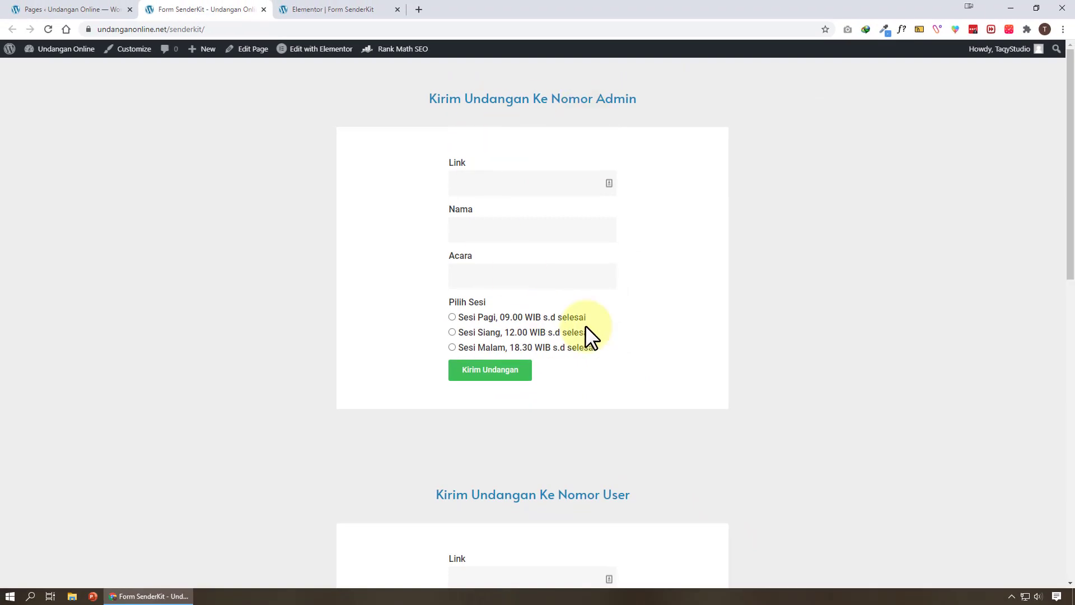
pyautogui.click(387, 9)
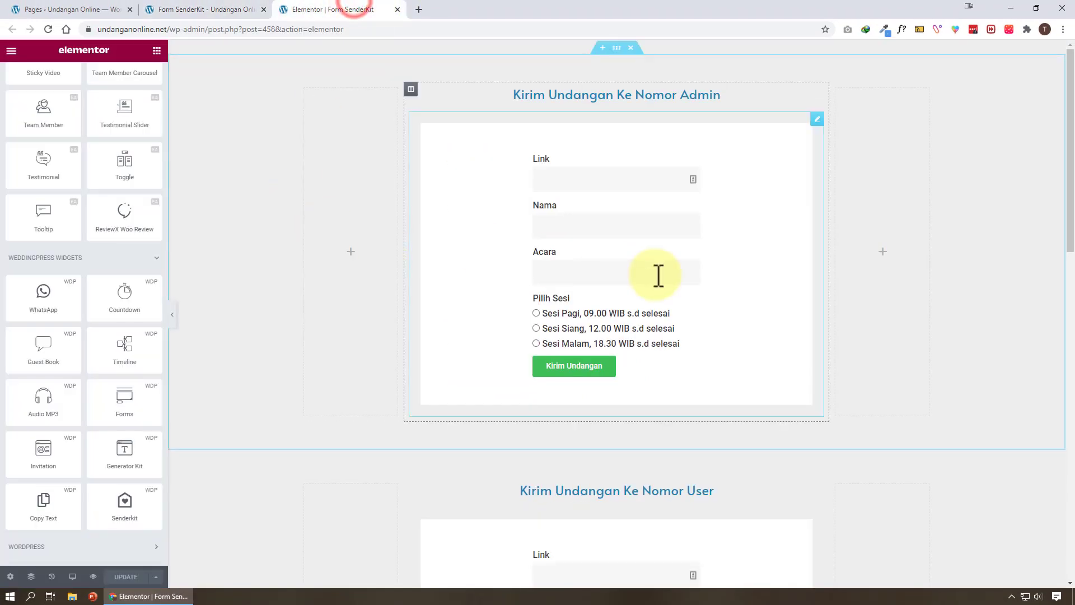
pyautogui.click(765, 169)
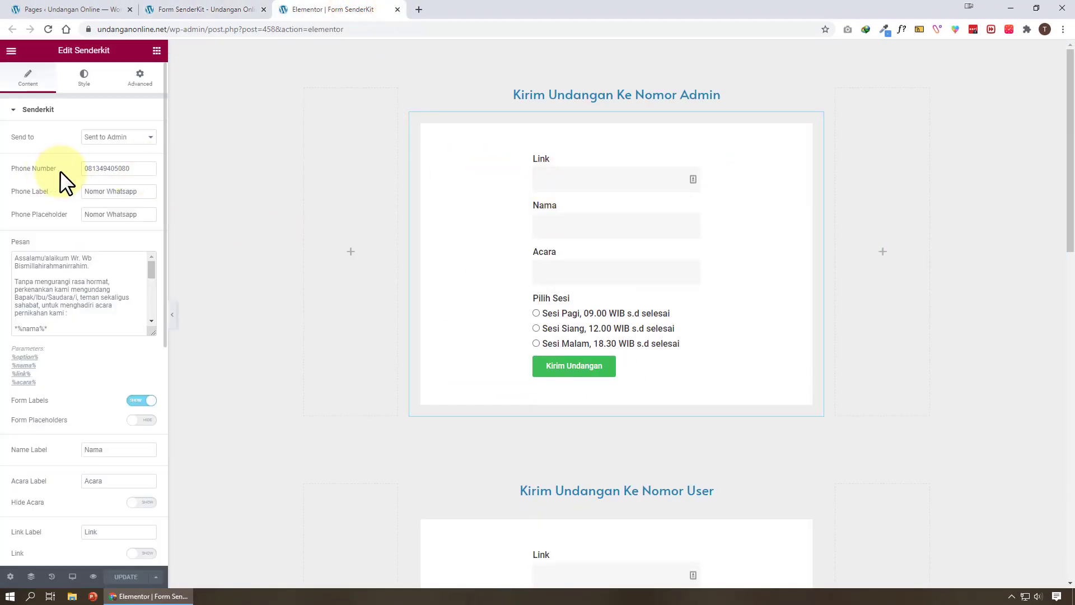
pyautogui.scroll(-2, 141, 288)
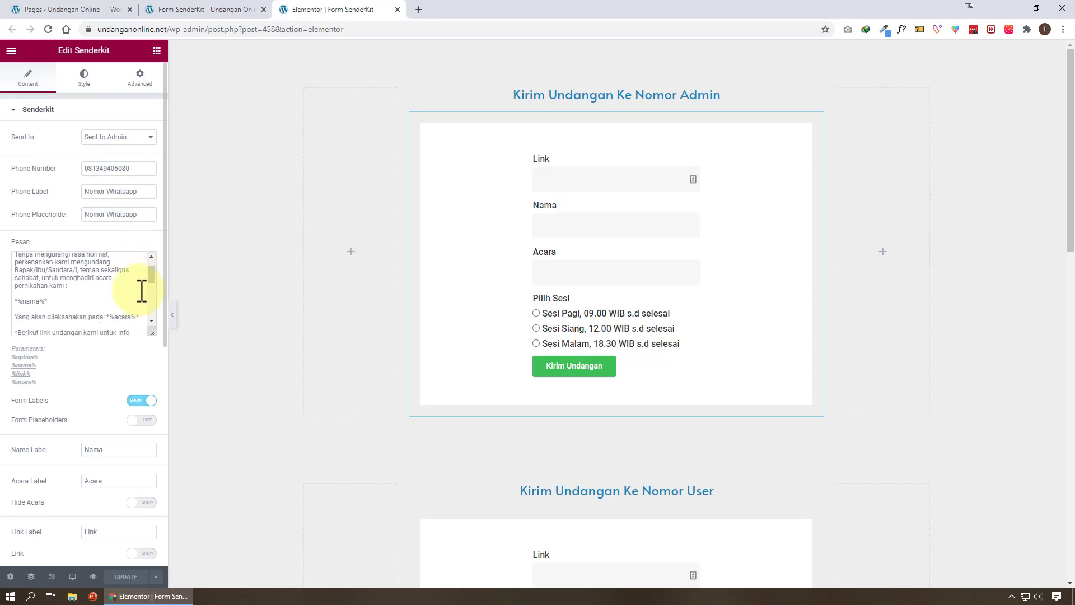
pyautogui.scroll(2, 141, 295)
pyautogui.moveTo(151, 332); pyautogui.dragTo(152, 439)
pyautogui.click(106, 404)
pyautogui.scroll(-6, 48, 305)
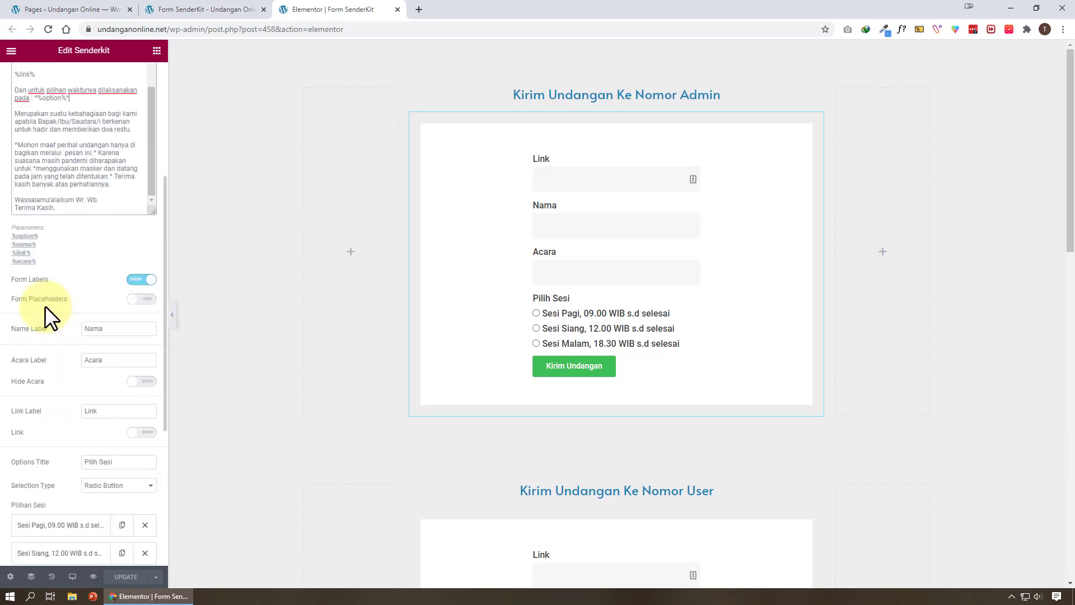
pyautogui.scroll(5, 81, 230)
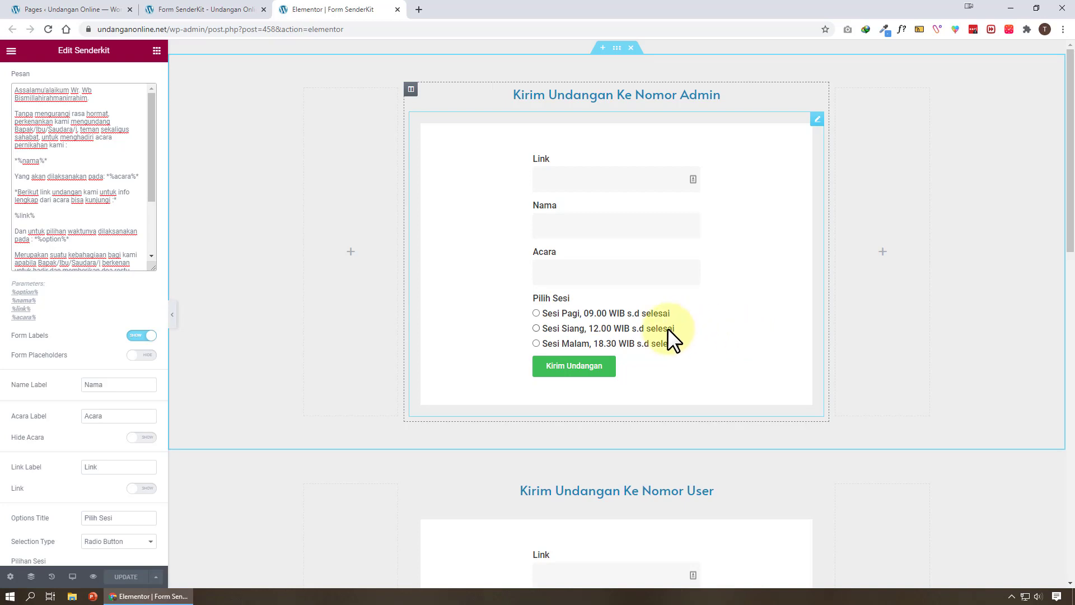
pyautogui.click(193, 10)
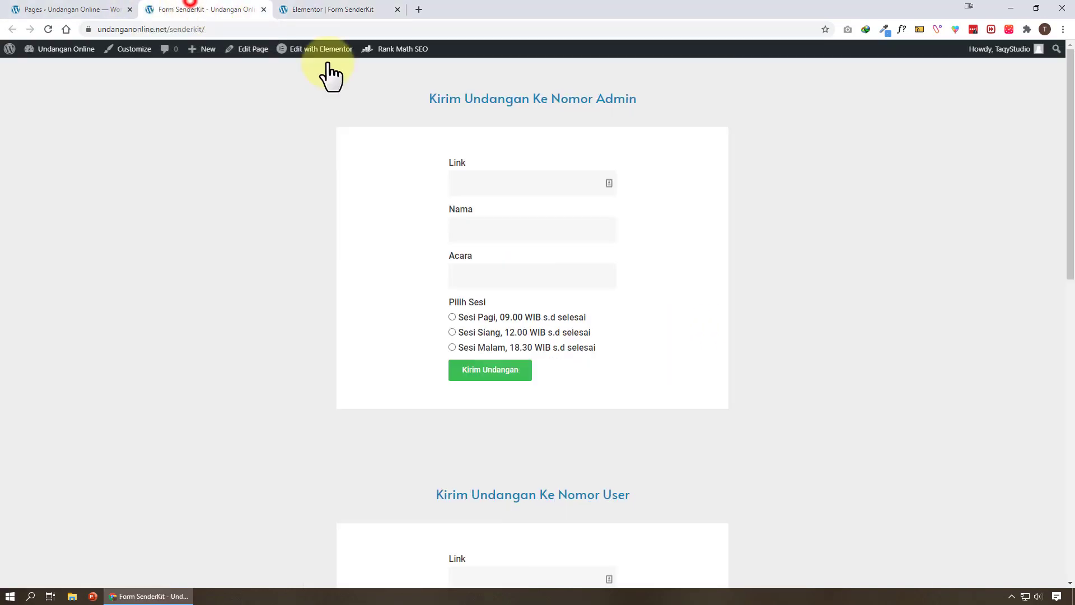
# Copy the wedding post's view link from Posts and paste it into the admin form's Link field
pyautogui.click(42, 4)
pyautogui.click(49, 141)
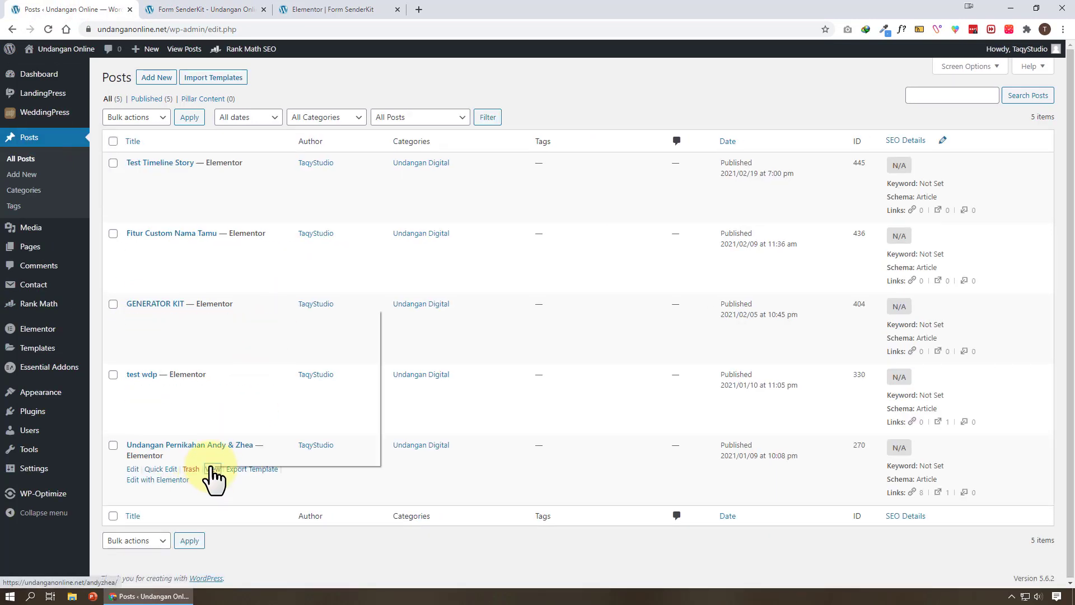
pyautogui.rightClick(212, 471)
pyautogui.click(305, 401)
pyautogui.click(207, 7)
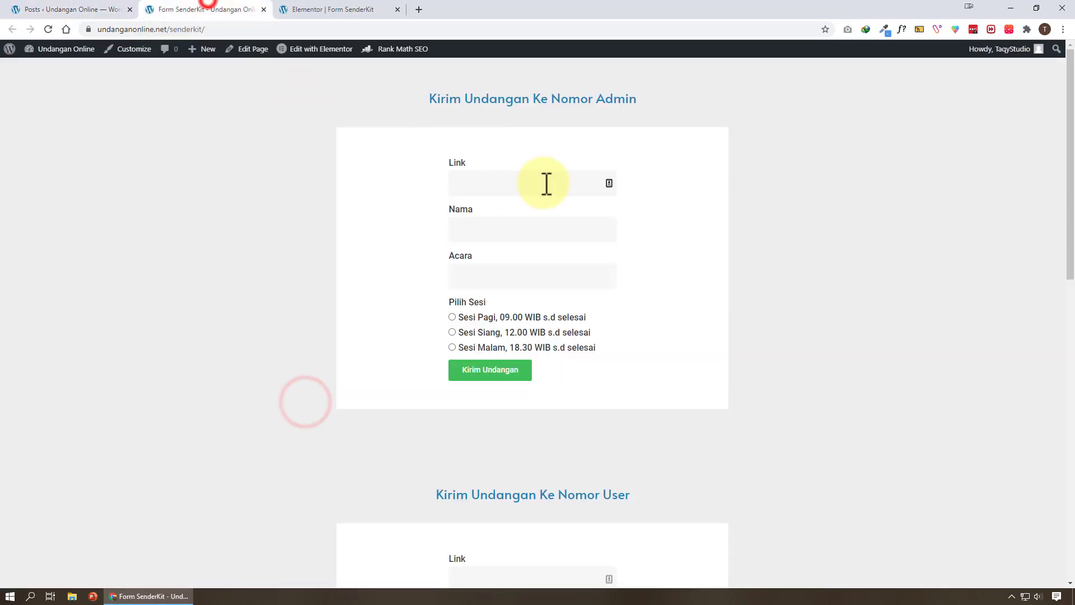
pyautogui.click(546, 183)
pyautogui.rightClick(547, 182)
pyautogui.click(628, 279)
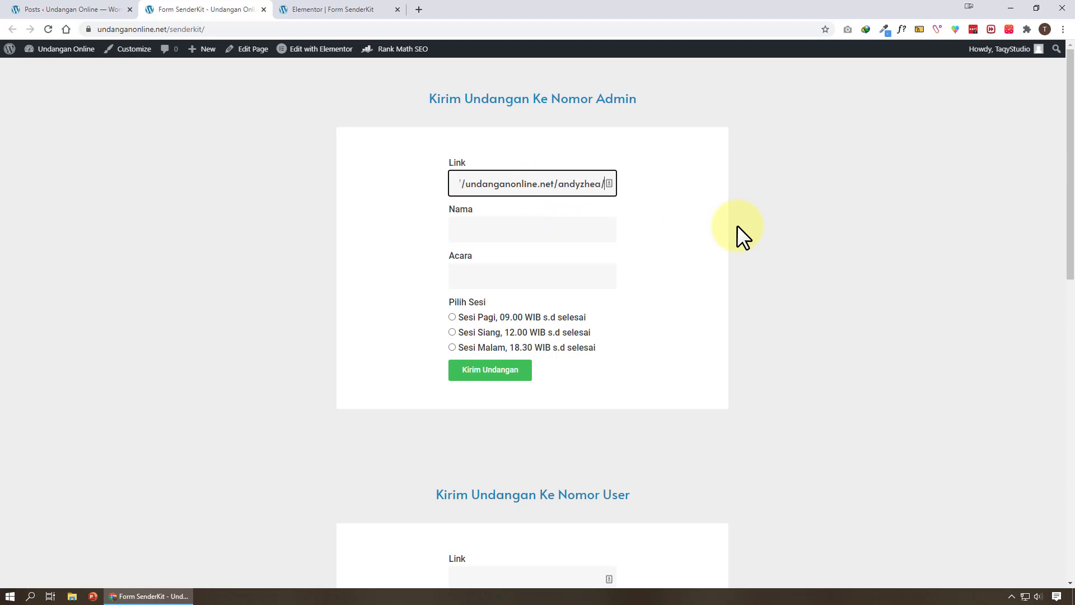
# Enter the couple's names and Banjarmasin 12 Des 2021, choose Sesi Pagi, and submit the form
pyautogui.click(565, 227)
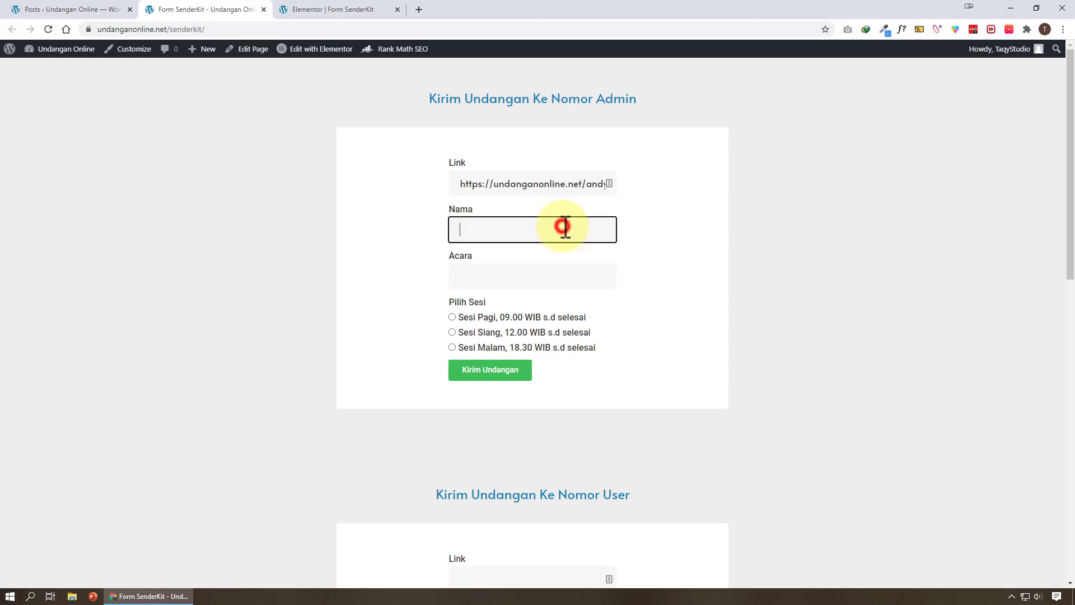
pyautogui.write('Andy Dan Zhea')
pyautogui.click(595, 283)
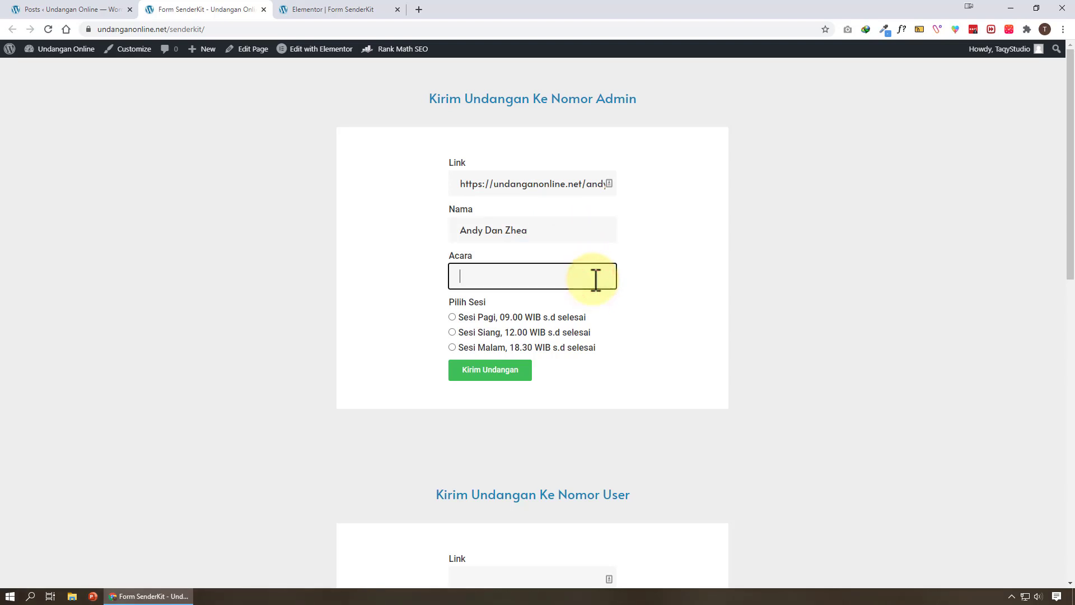
pyautogui.write('Banjarmasin I')
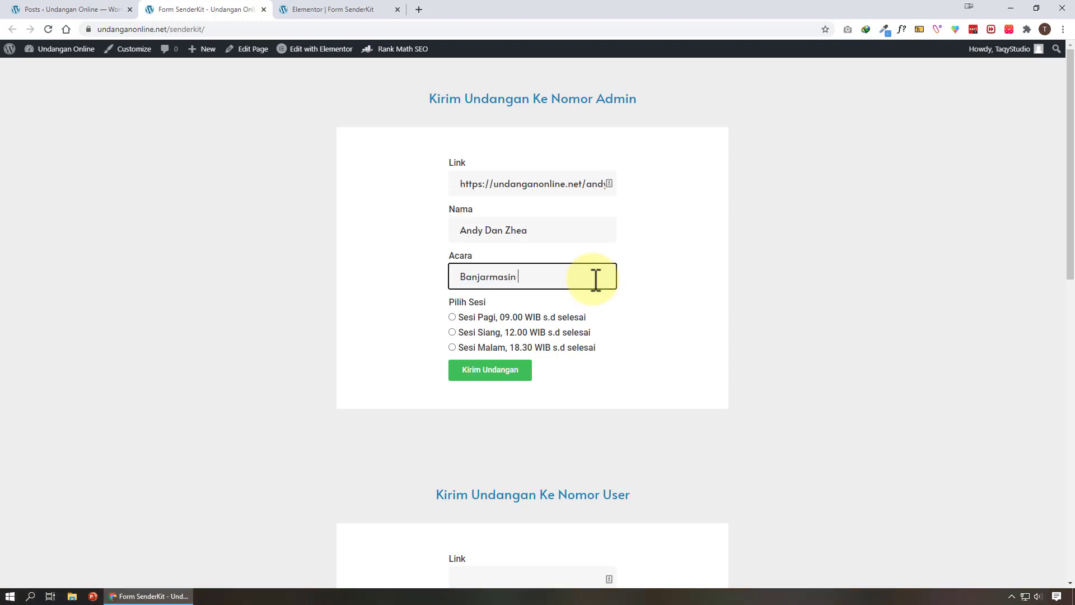
pyautogui.write('2 Des 2021')
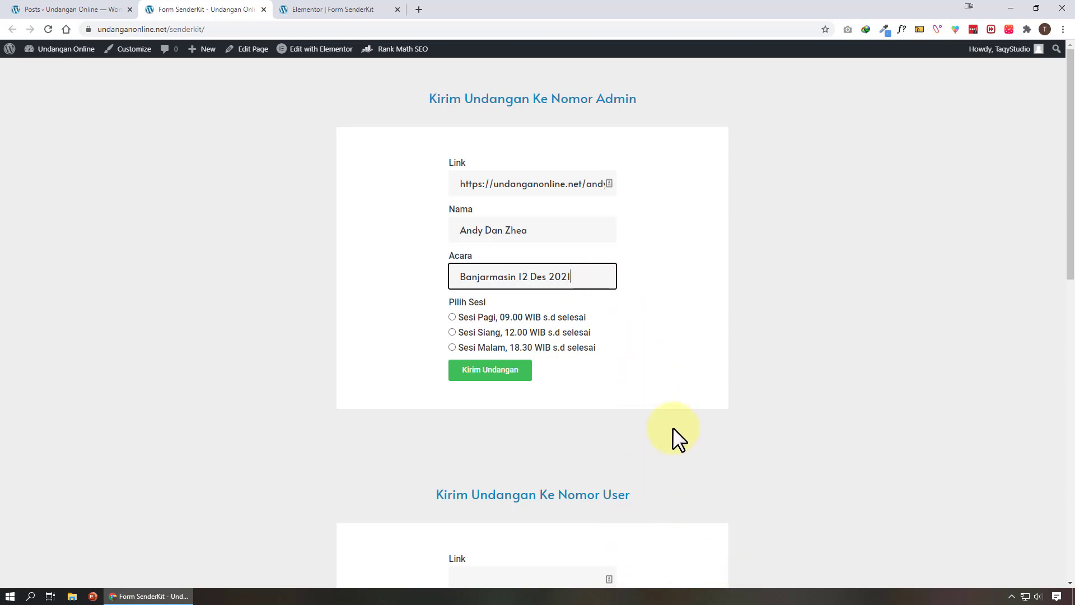
pyautogui.click(452, 317)
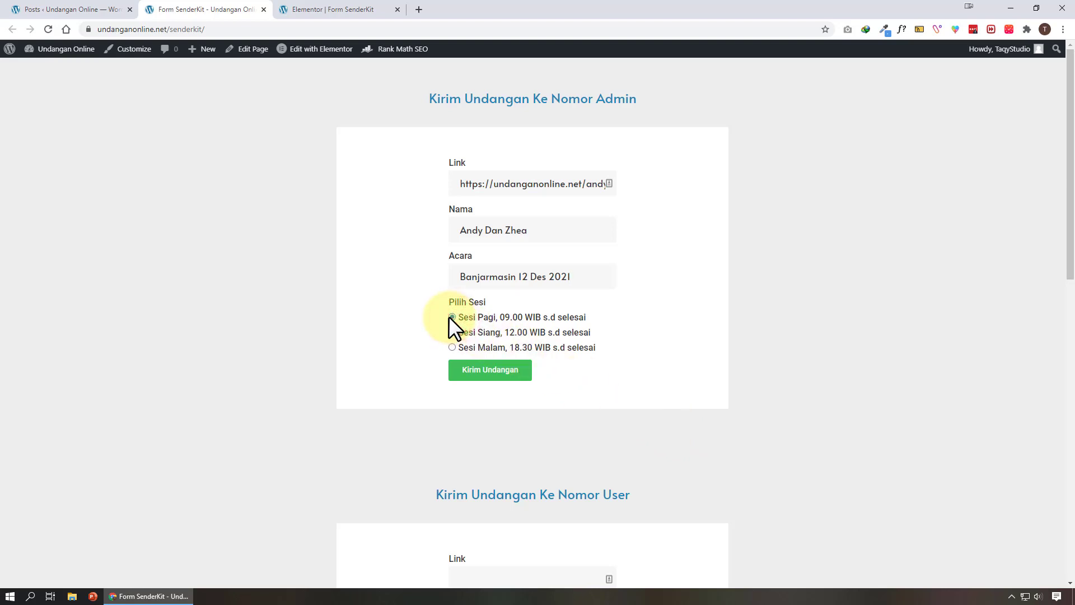
pyautogui.click(502, 372)
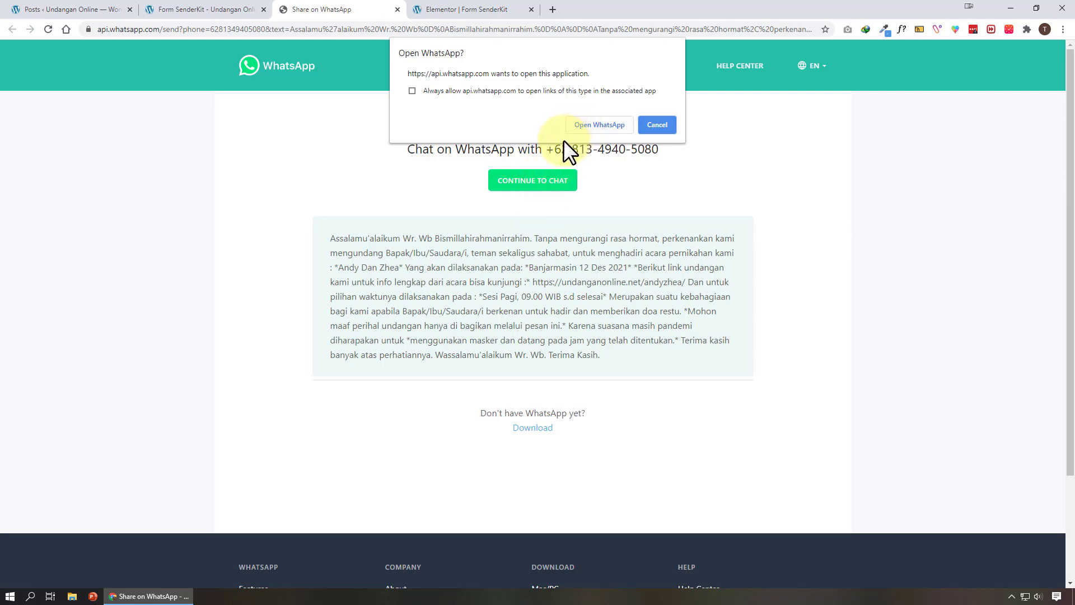
# Open the admin SenderKit widget's settings and try a +60 prefix on the phone number, reverting to 0
pyautogui.click(550, 149)
pyautogui.click(453, 8)
pyautogui.click(717, 197)
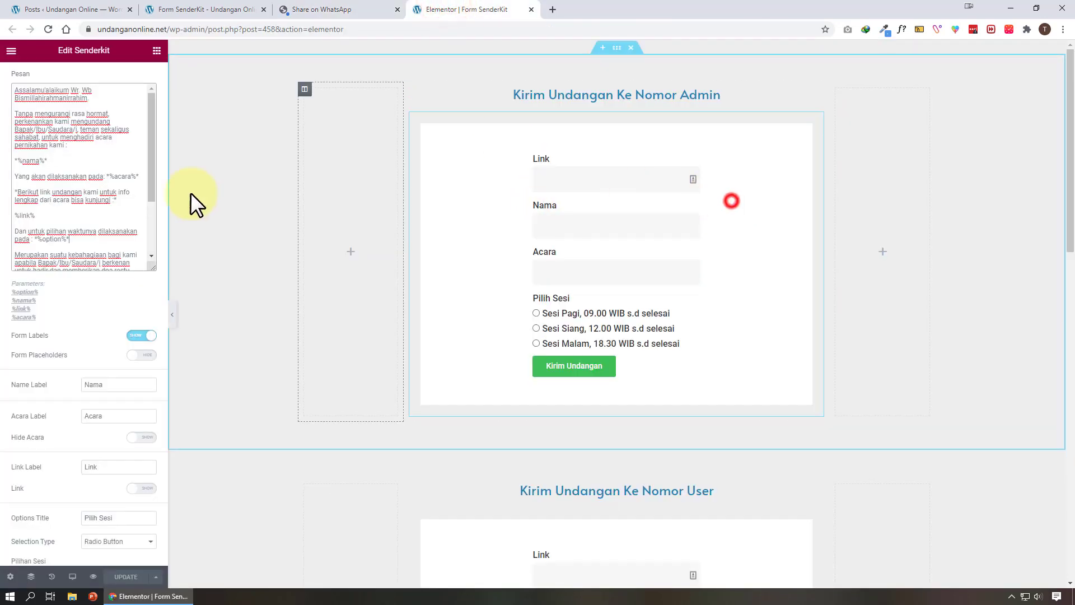
pyautogui.click(123, 169)
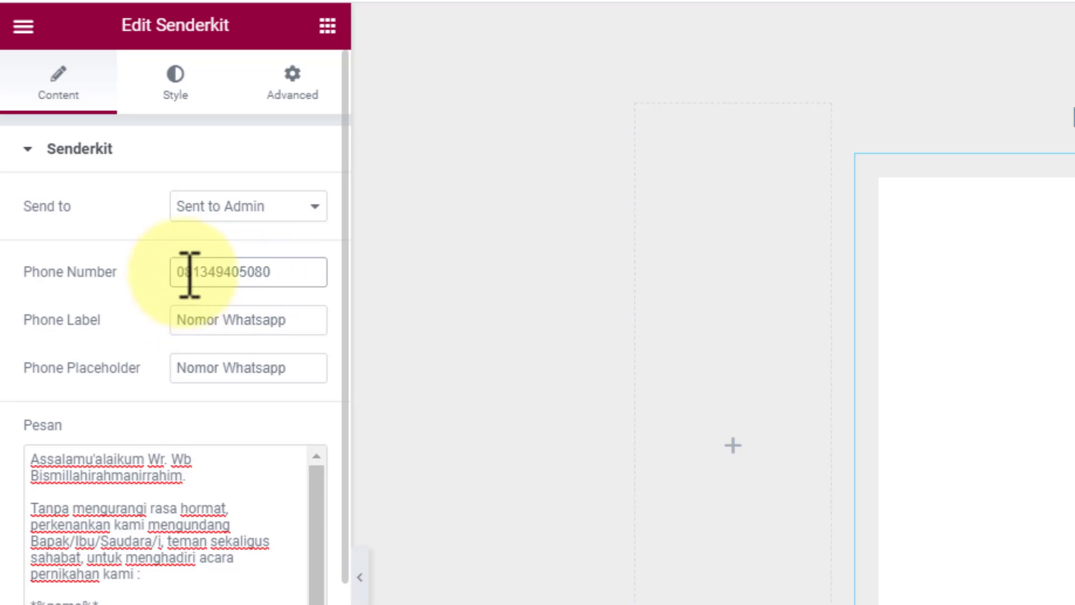
pyautogui.moveTo(184, 272); pyautogui.dragTo(120, 289)
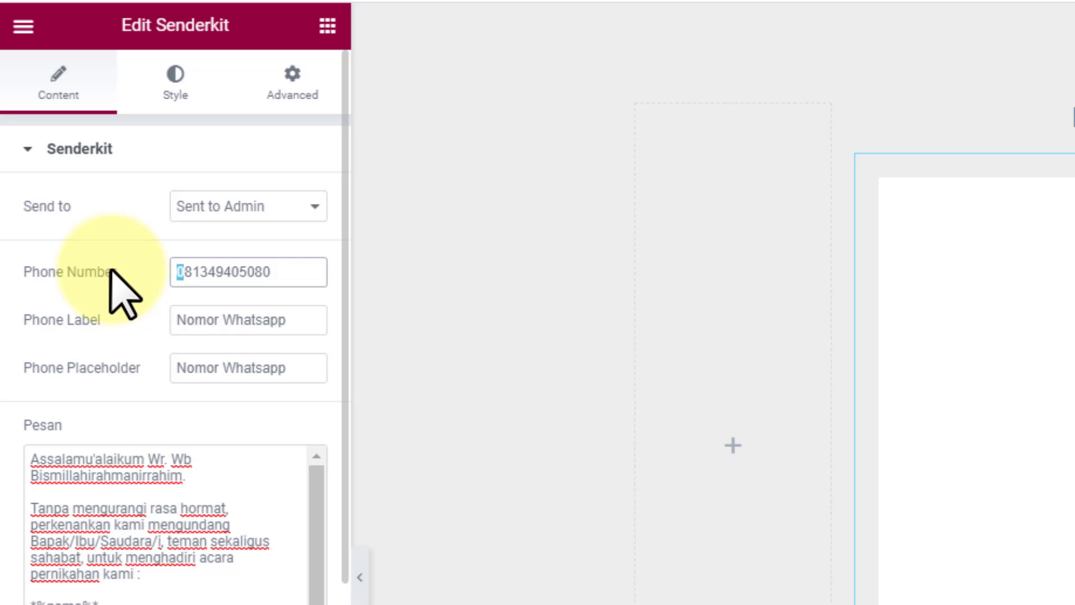
pyautogui.write('+60')
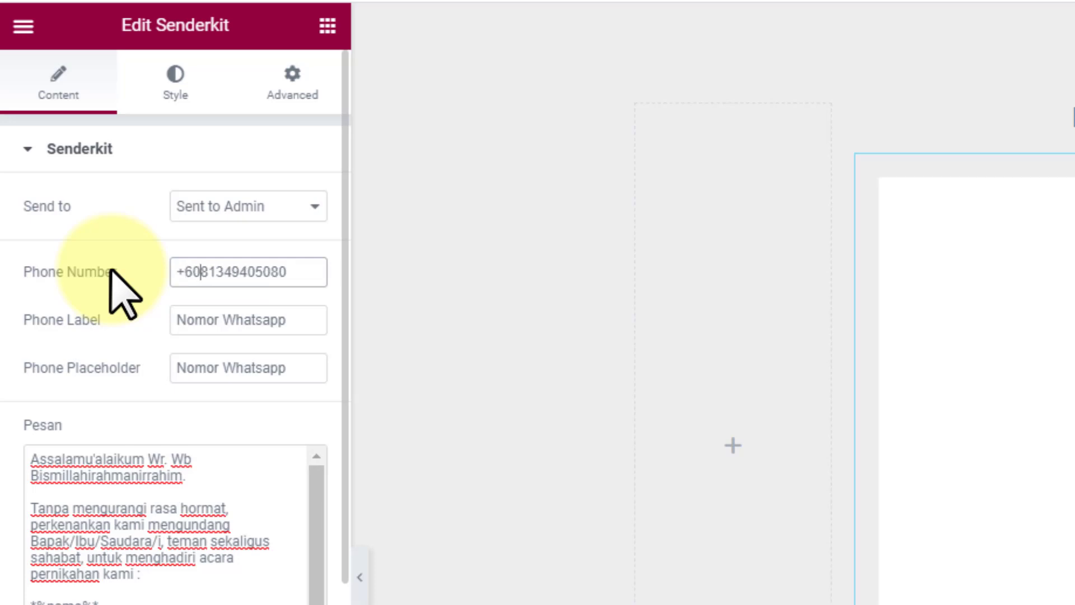
pyautogui.press('BackSpace')
pyautogui.press('BackSpace')
pyautogui.press('BackSpace')
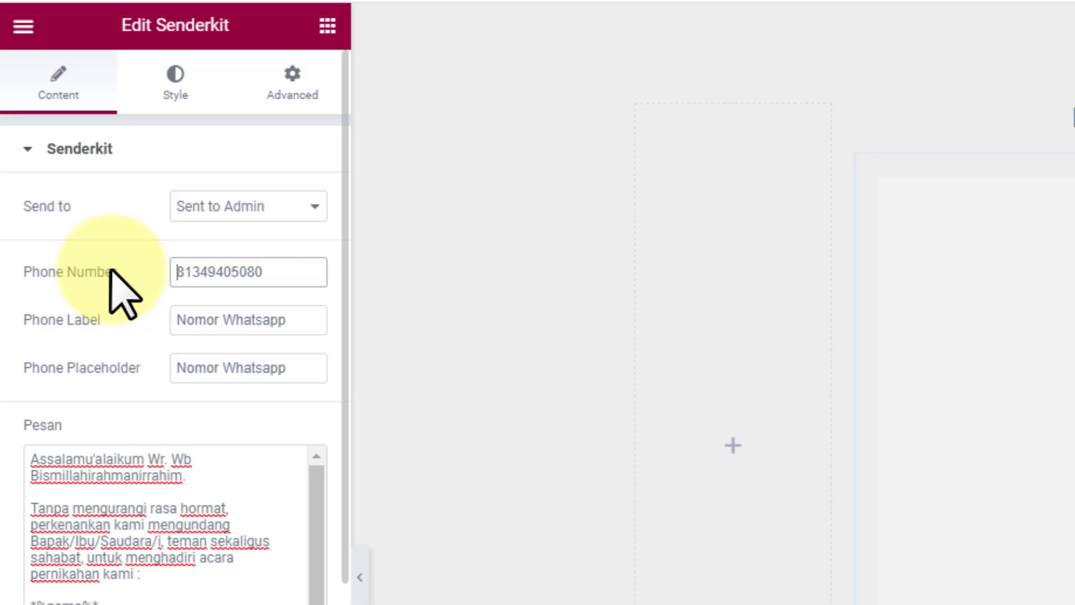
pyautogui.write('0')
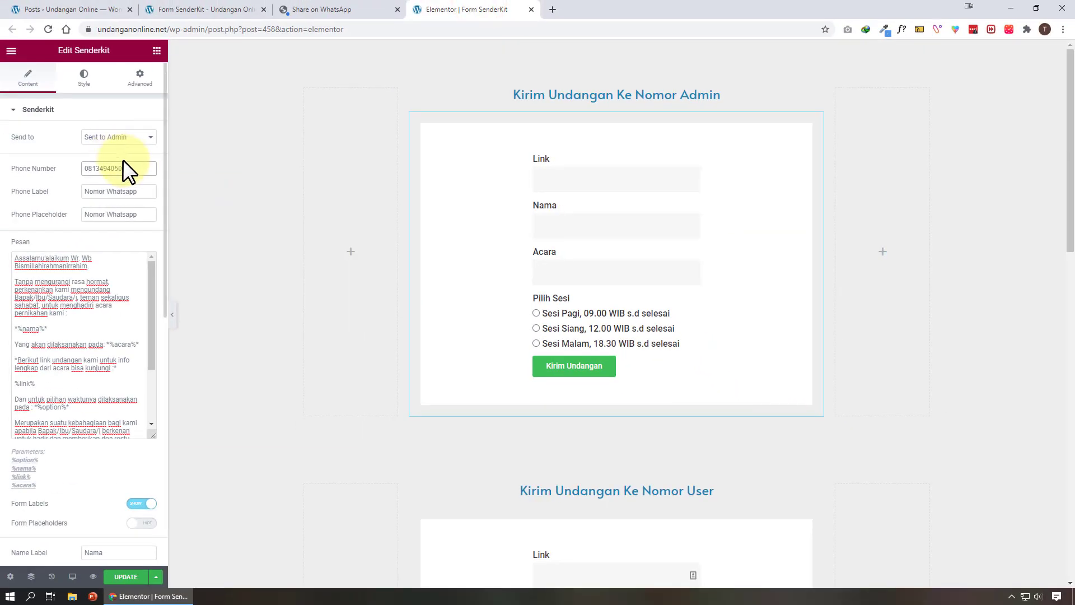
pyautogui.doubleClick(141, 168)
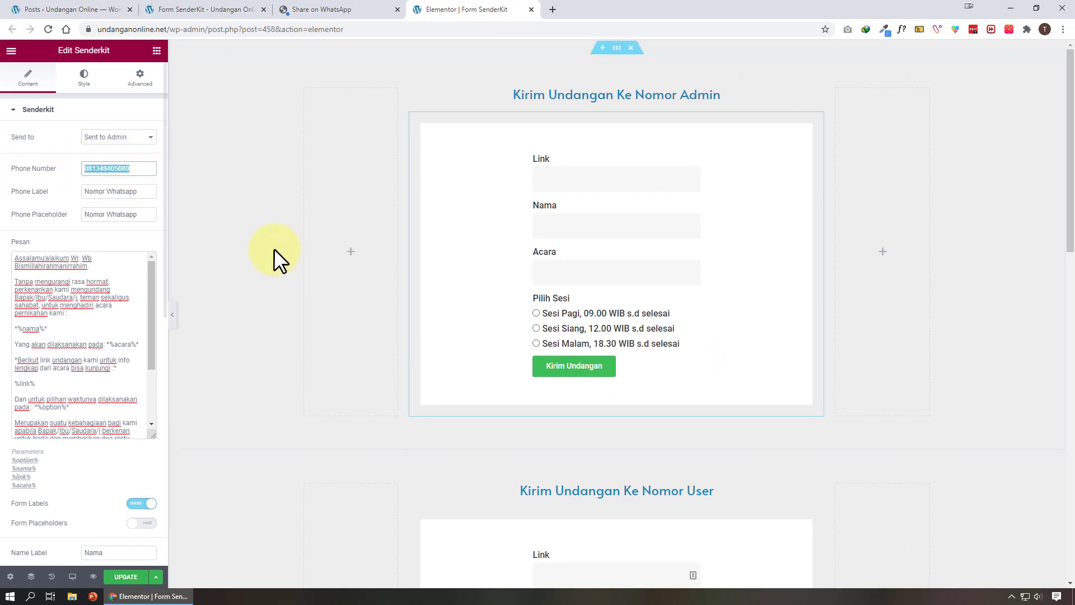
pyautogui.scroll(-3, 616, 367)
# Close the earlier WhatsApp share page and go back to the Form SenderKit page
pyautogui.click(762, 423)
pyautogui.scroll(-3, 768, 427)
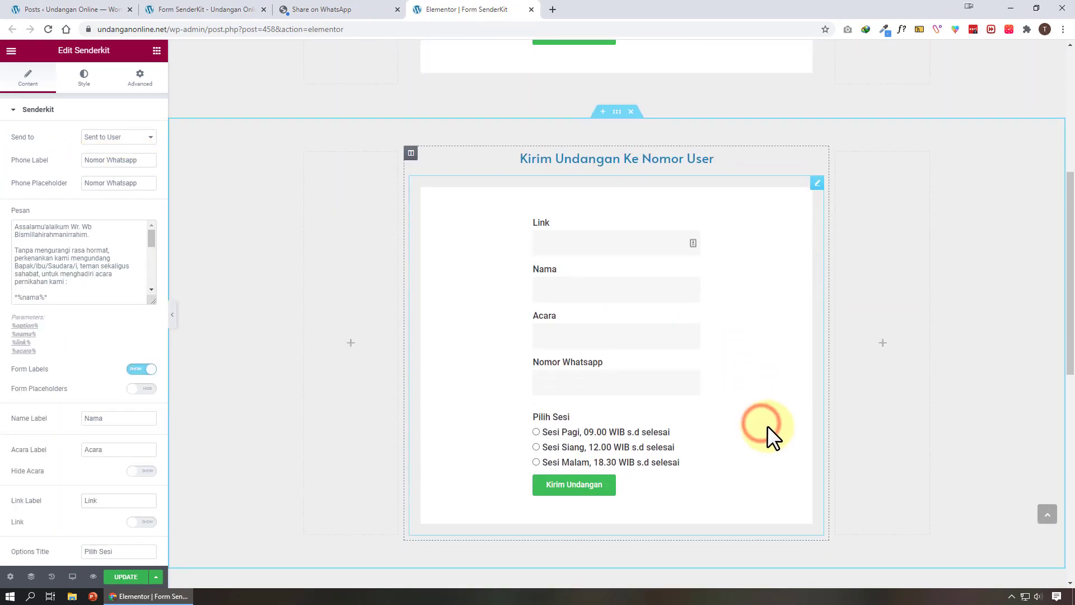
pyautogui.click(324, 9)
pyautogui.click(397, 10)
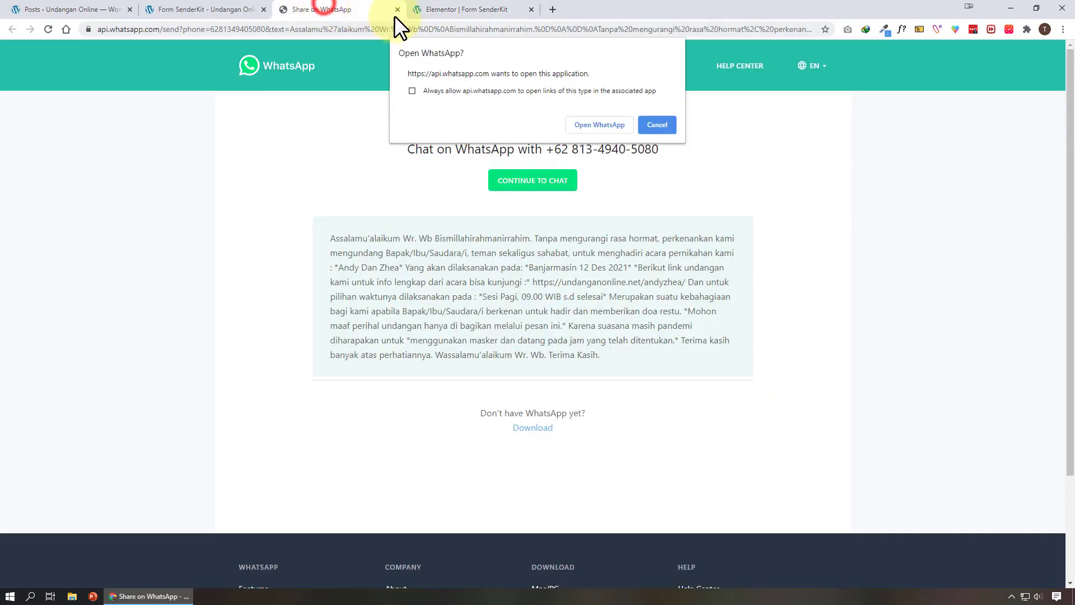
pyautogui.click(197, 9)
pyautogui.scroll(-3, 748, 368)
pyautogui.scroll(-1, 728, 367)
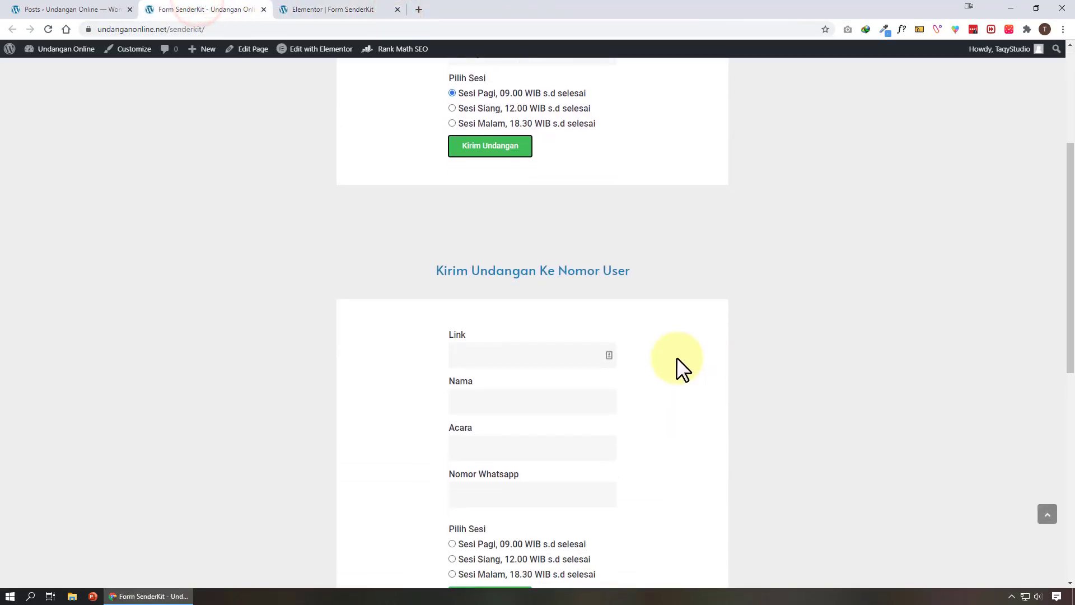
pyautogui.scroll(-2, 647, 365)
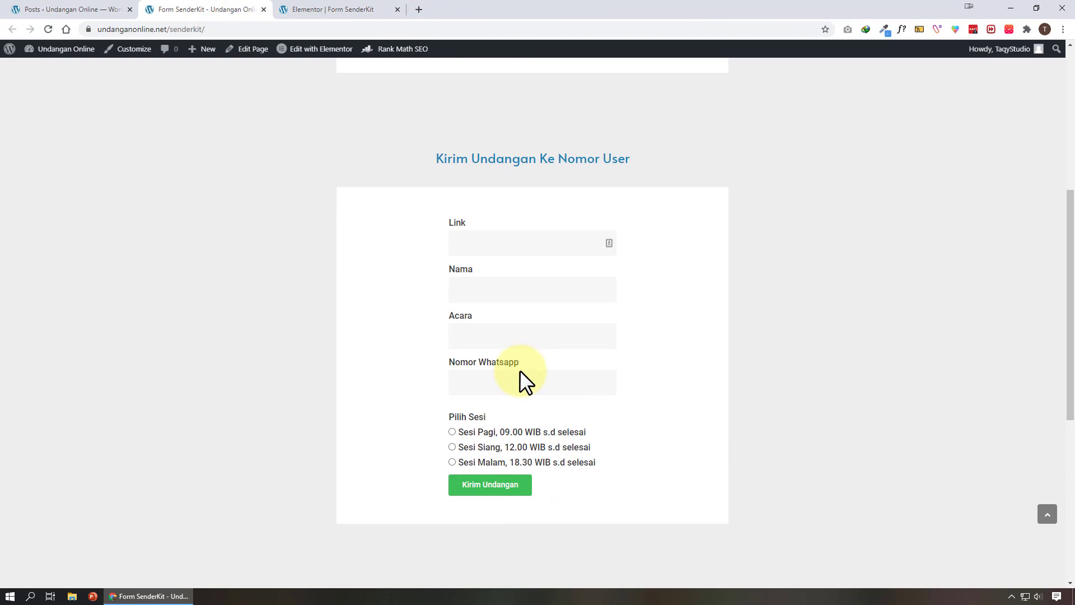
# Copy the admin form's link into the Ke Nomor User form's Link field
pyautogui.click(491, 378)
pyautogui.scroll(6, 589, 377)
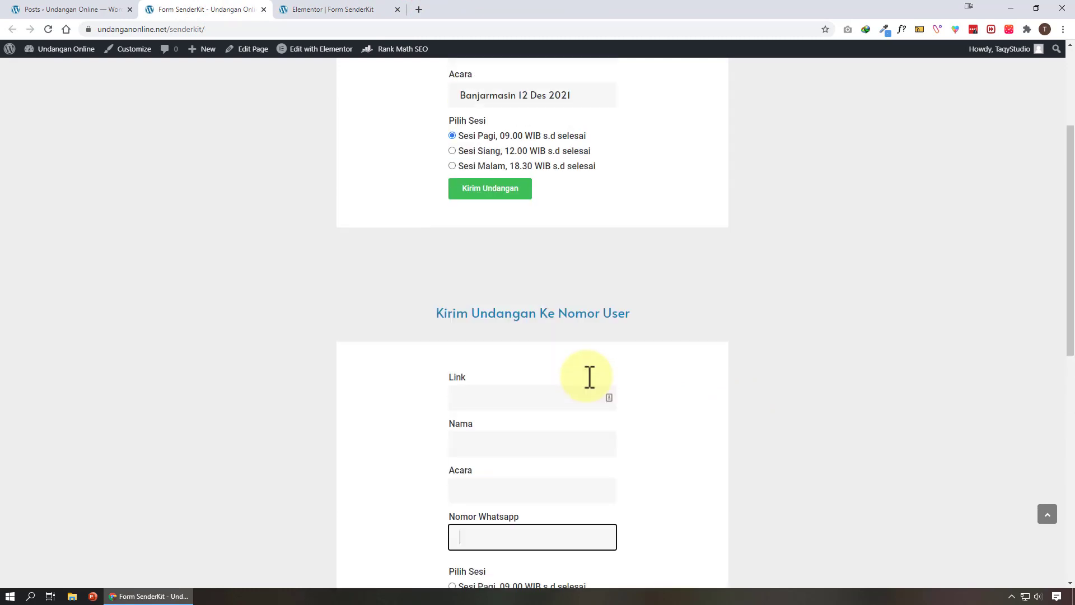
pyautogui.click(573, 186)
pyautogui.hotkey('ctrl', 'a')
pyautogui.hotkey('ctrl', 'c')
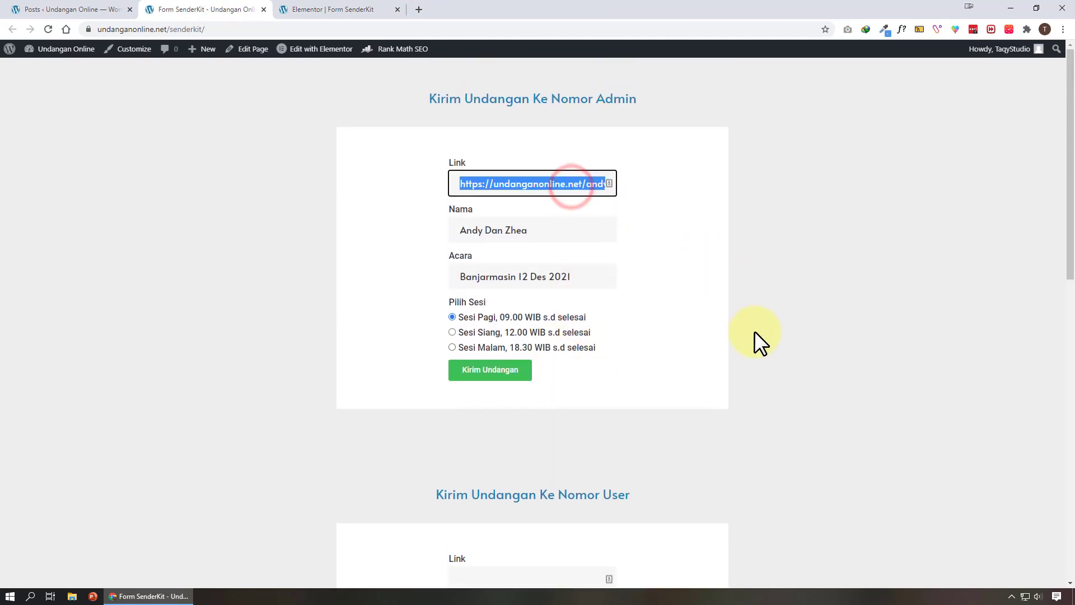
pyautogui.scroll(-3, 547, 401)
pyautogui.click(553, 414)
pyautogui.hotkey('ctrl', 'v')
# Copy the couple's names and Banjarmasin 12 Des 2021 from the admin form into the user form
pyautogui.scroll(1, 563, 193)
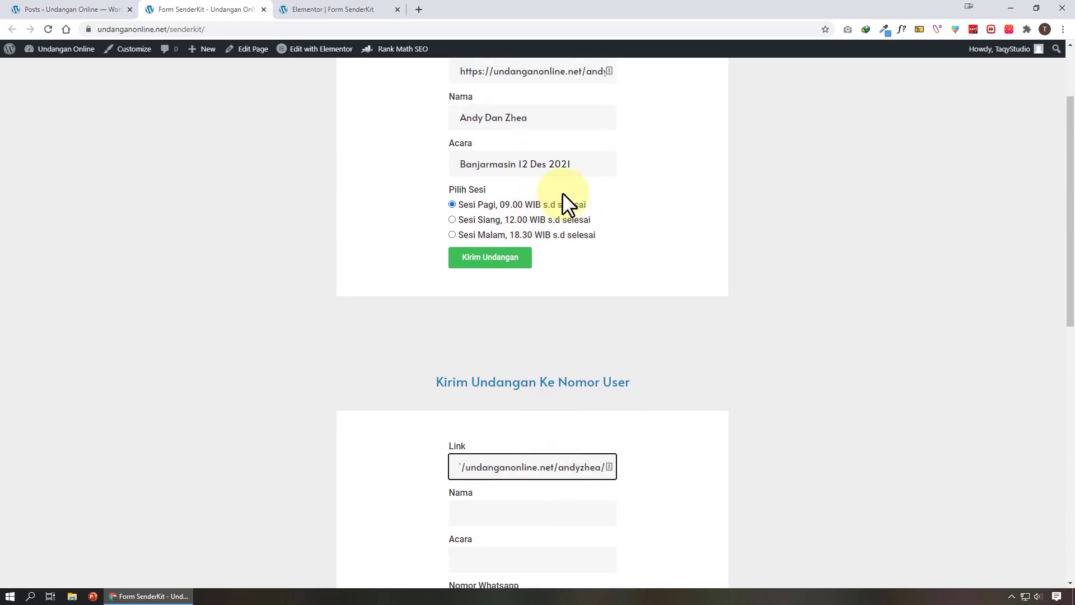
pyautogui.click(551, 120)
pyautogui.hotkey('ctrl', 'a')
pyautogui.hotkey('ctrl', 'c')
pyautogui.scroll(-2, 547, 396)
pyautogui.click(545, 396)
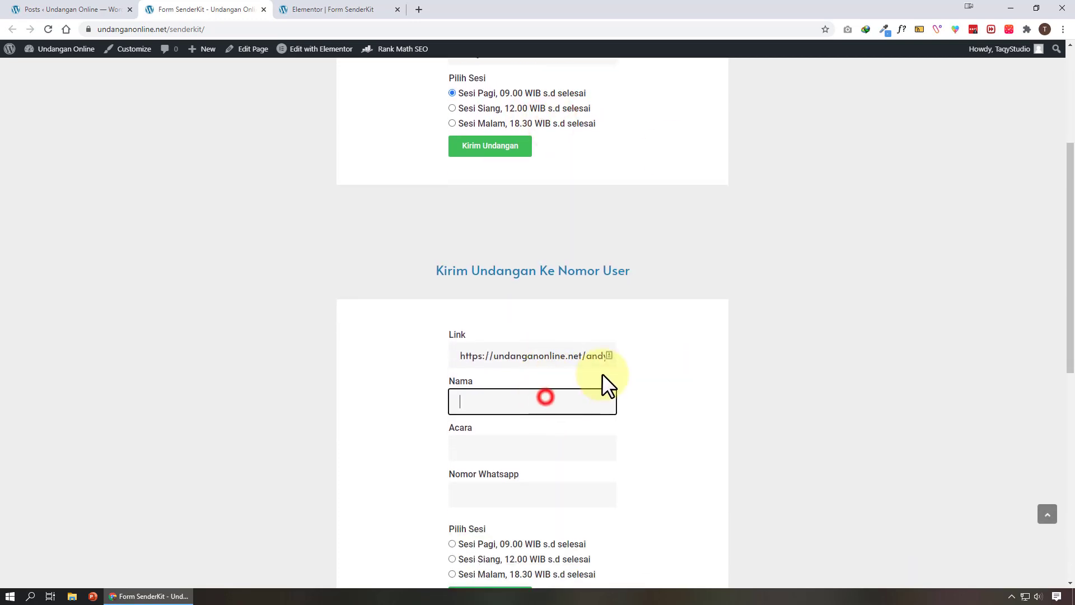
pyautogui.hotkey('ctrl', 'v')
pyautogui.scroll(2, 600, 379)
pyautogui.click(535, 165)
pyautogui.hotkey('ctrl', 'a')
pyautogui.hotkey('ctrl', 'c')
pyautogui.scroll(-3, 637, 365)
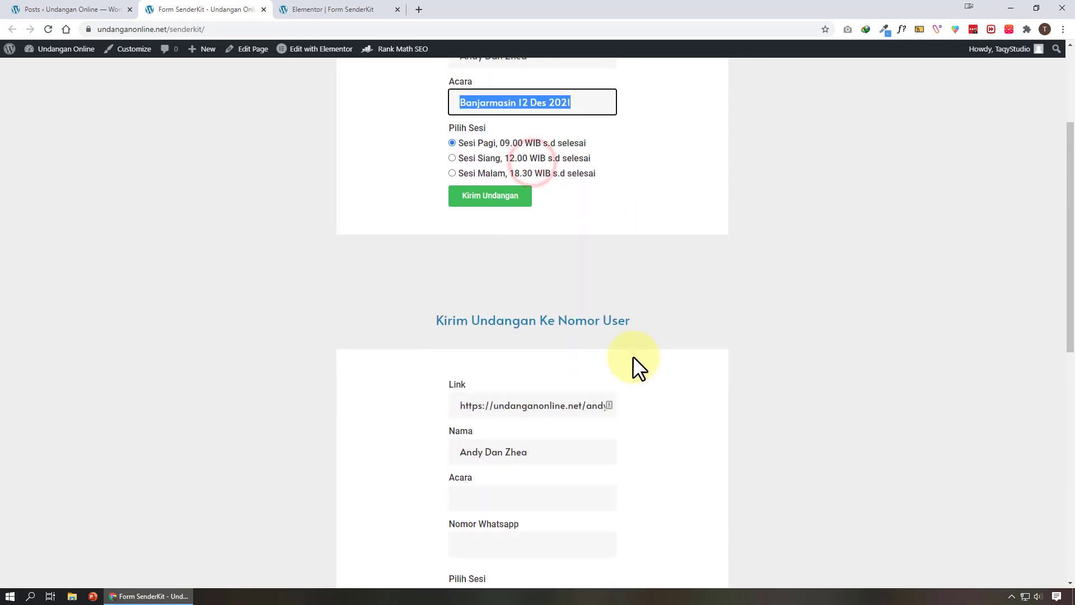
pyautogui.click(557, 392)
pyautogui.hotkey('ctrl', 'v')
# Enter the recipient's WhatsApp number, choose Sesi Siang, and submit the user form
pyautogui.click(548, 437)
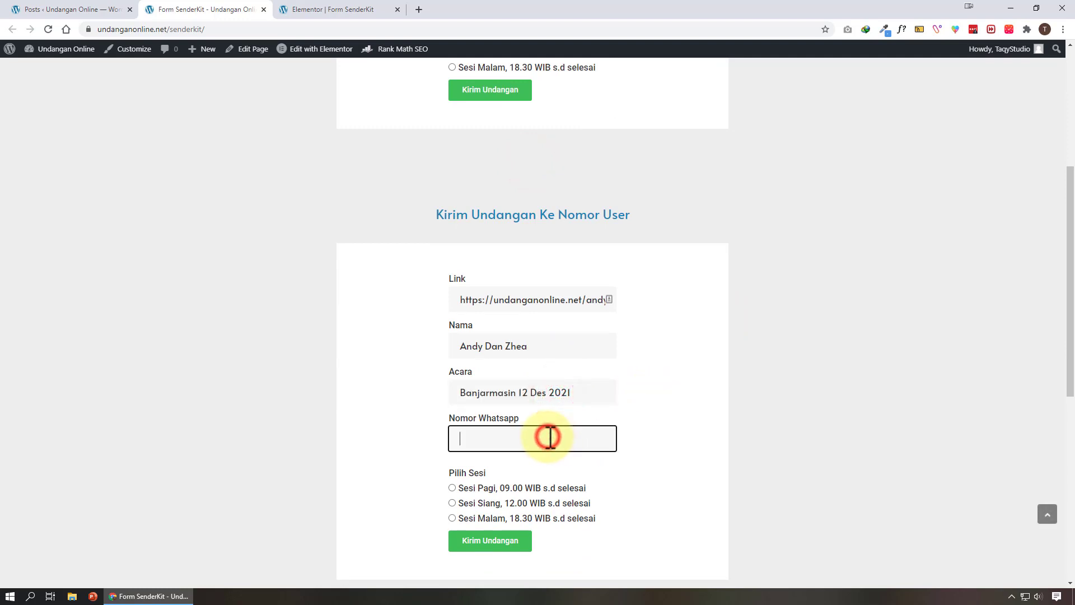
pyautogui.scroll(-2, 653, 399)
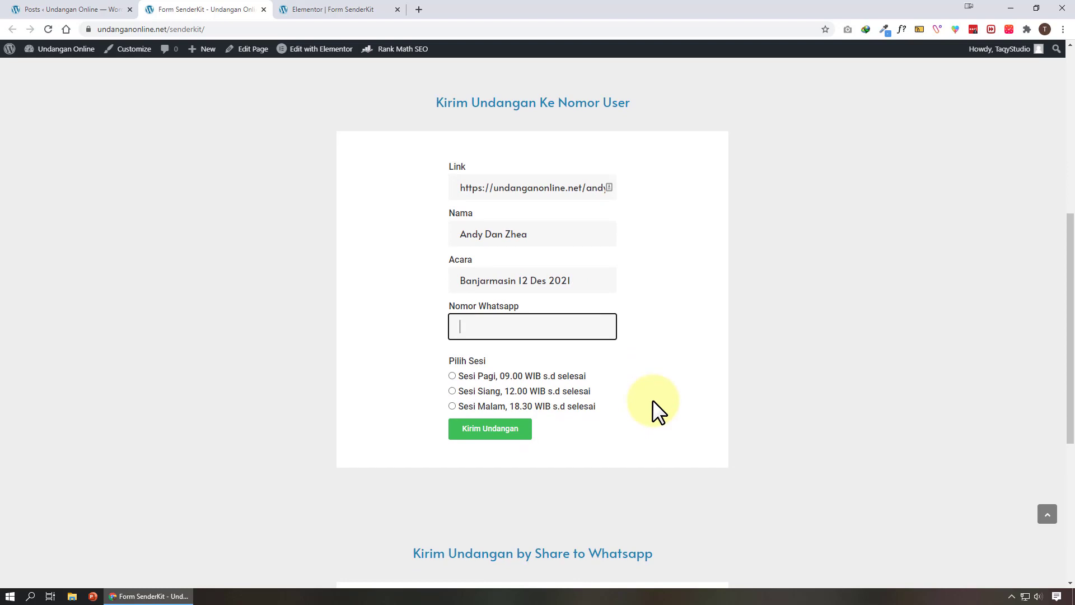
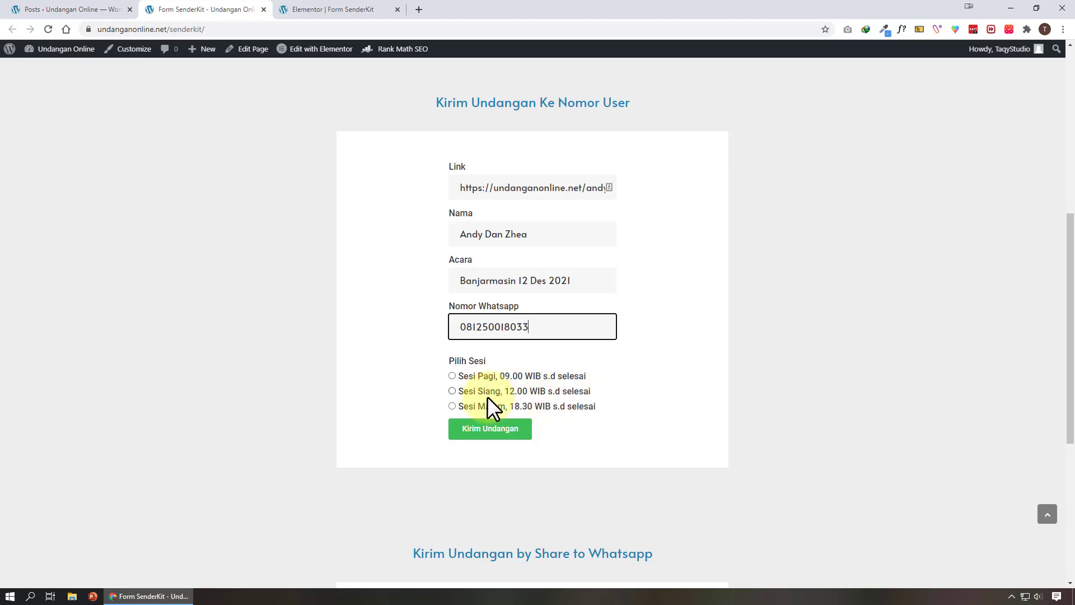
pyautogui.click(479, 391)
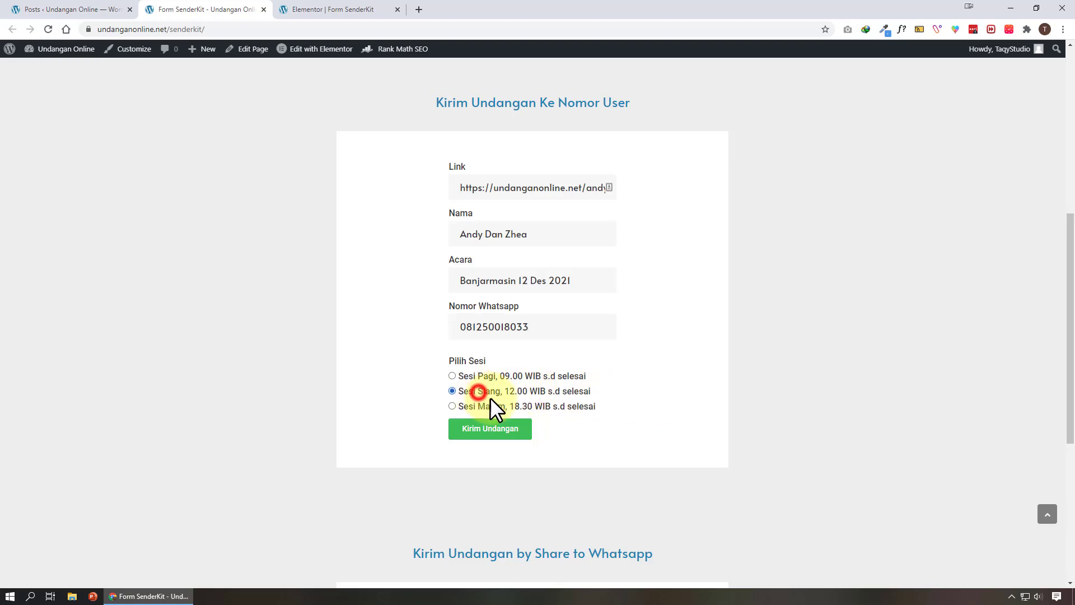
pyautogui.click(506, 439)
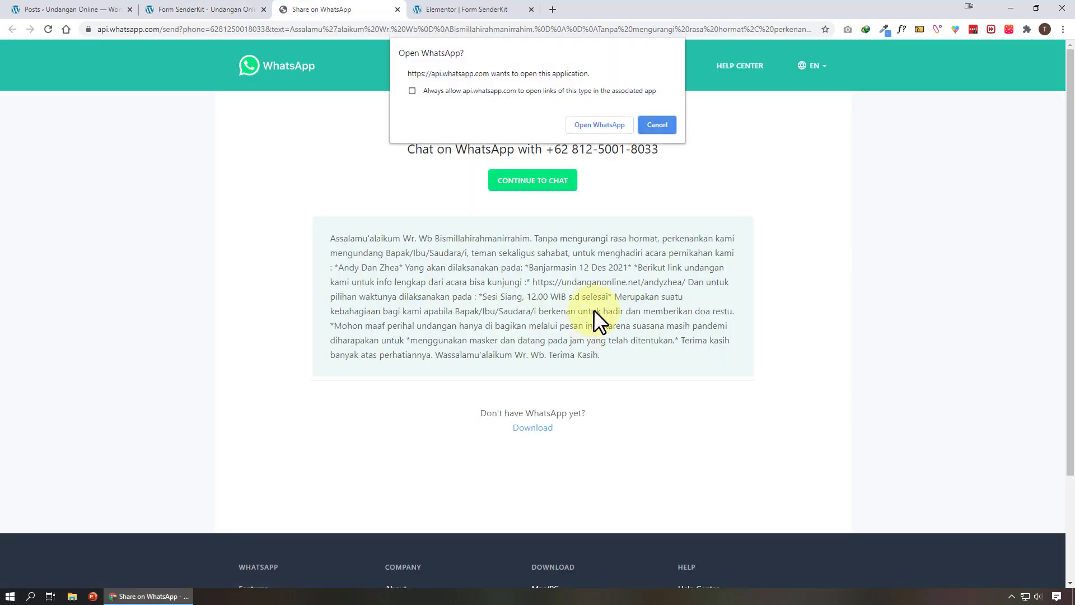
# Check the Sesi Siang invitation in the WhatsApp desktop app, then return to the Form SenderKit page
pyautogui.click(608, 129)
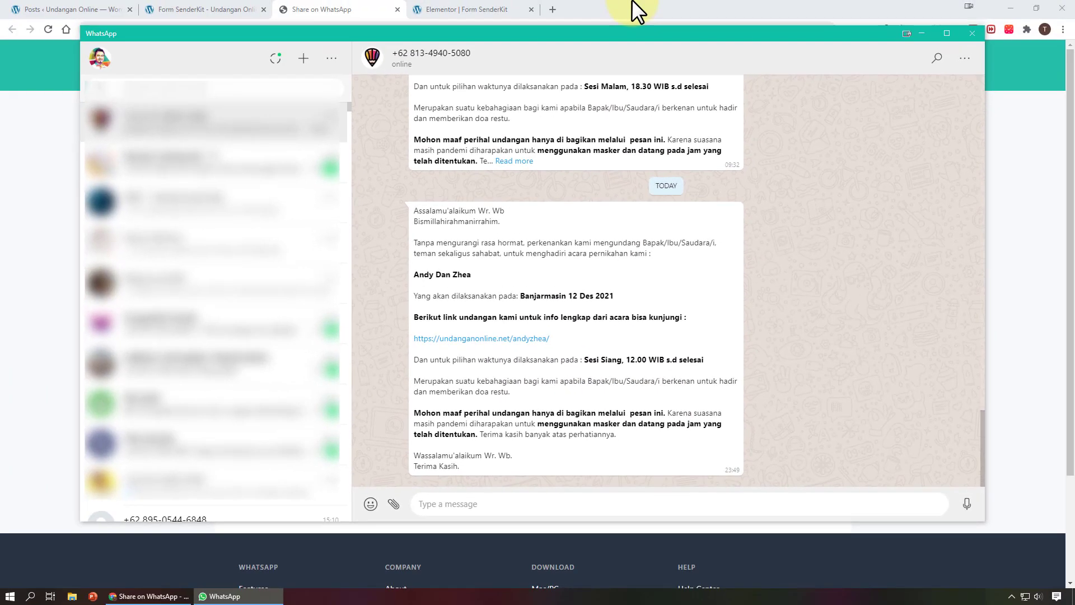
pyautogui.click(637, 10)
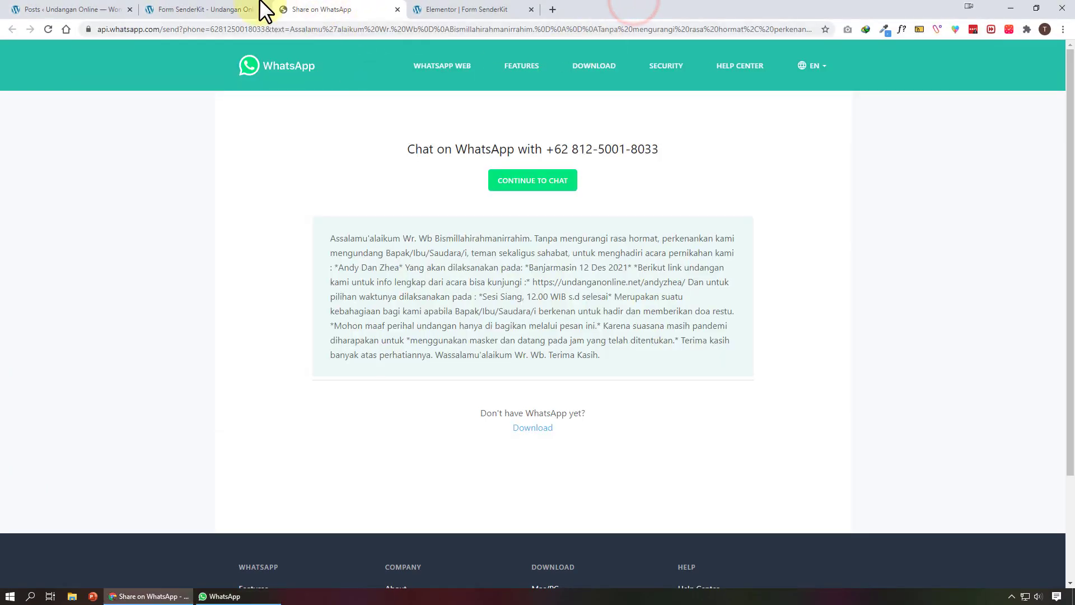
pyautogui.click(236, 6)
# Copy the user form's link into the Share to Whatsapp form's Link field
pyautogui.scroll(-6, 591, 353)
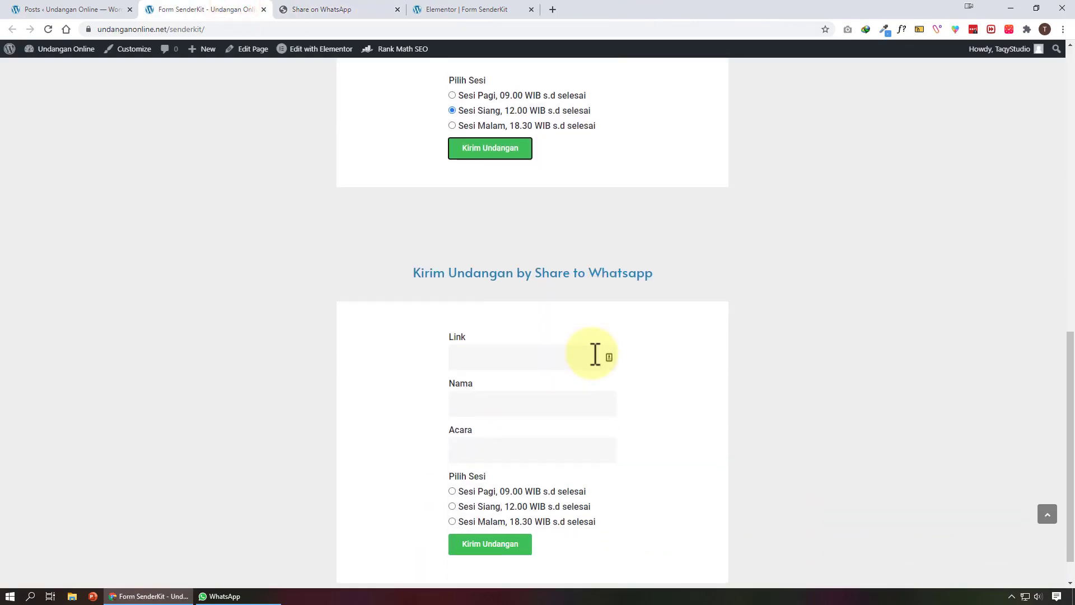
pyautogui.scroll(10, 594, 353)
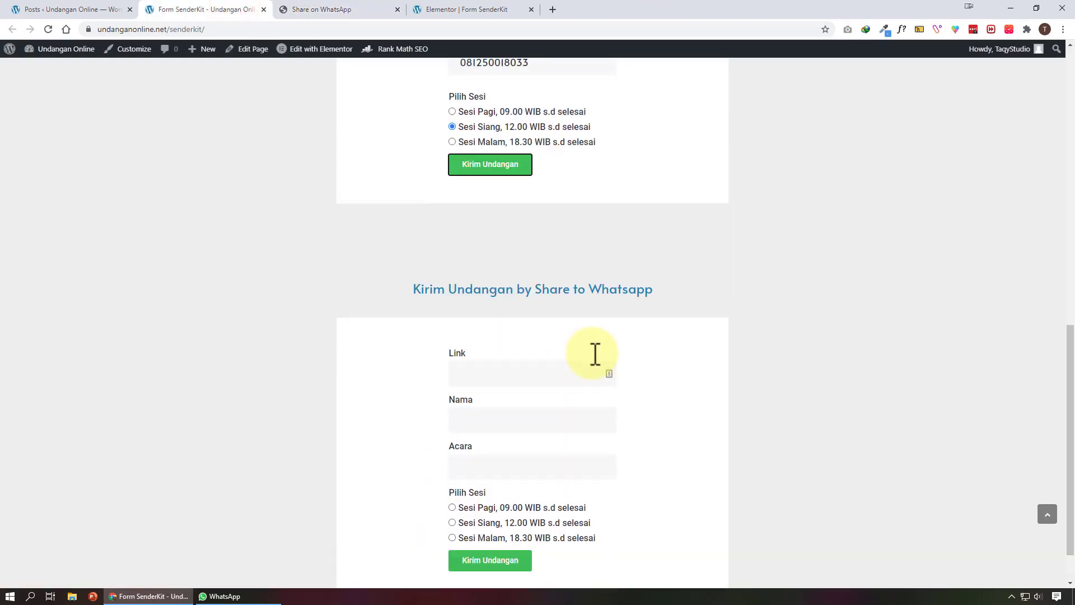
pyautogui.scroll(4, 592, 352)
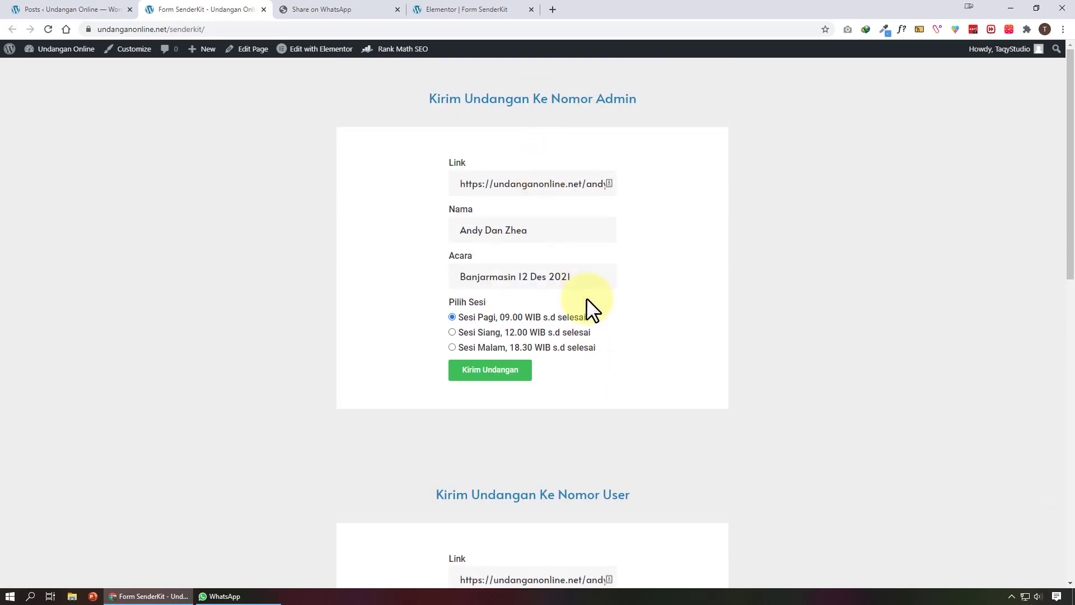
pyautogui.scroll(-6, 626, 297)
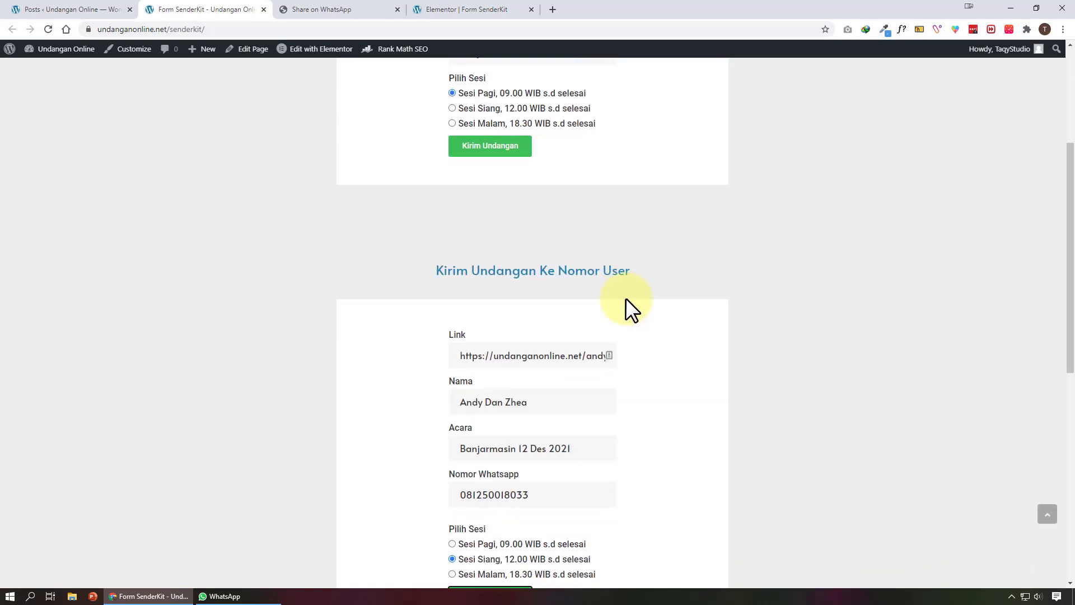
pyautogui.doubleClick(557, 382)
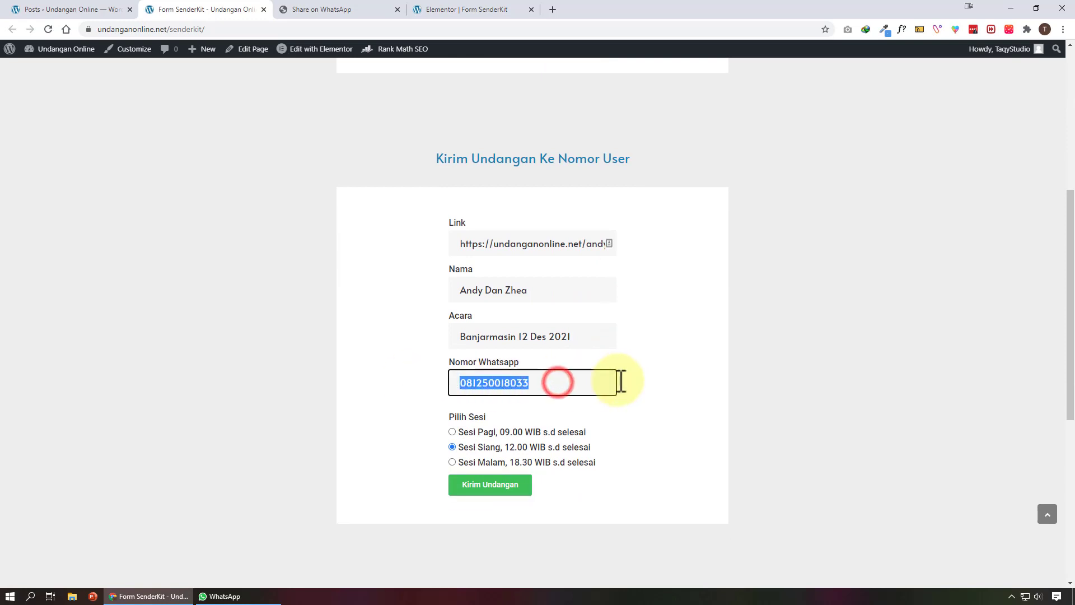
pyautogui.scroll(-3, 635, 387)
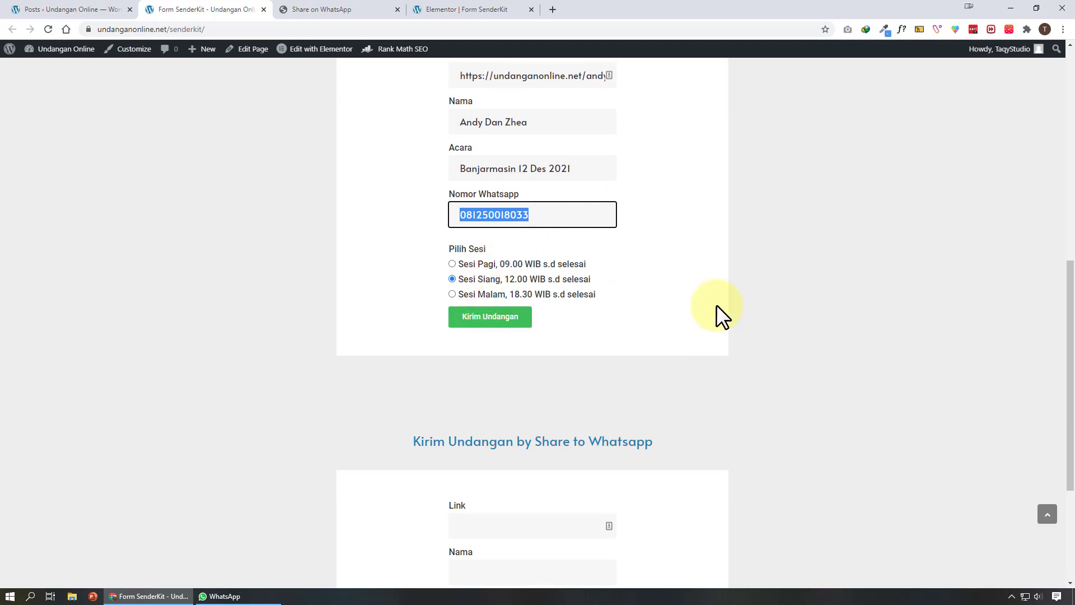
pyautogui.scroll(-3, 717, 306)
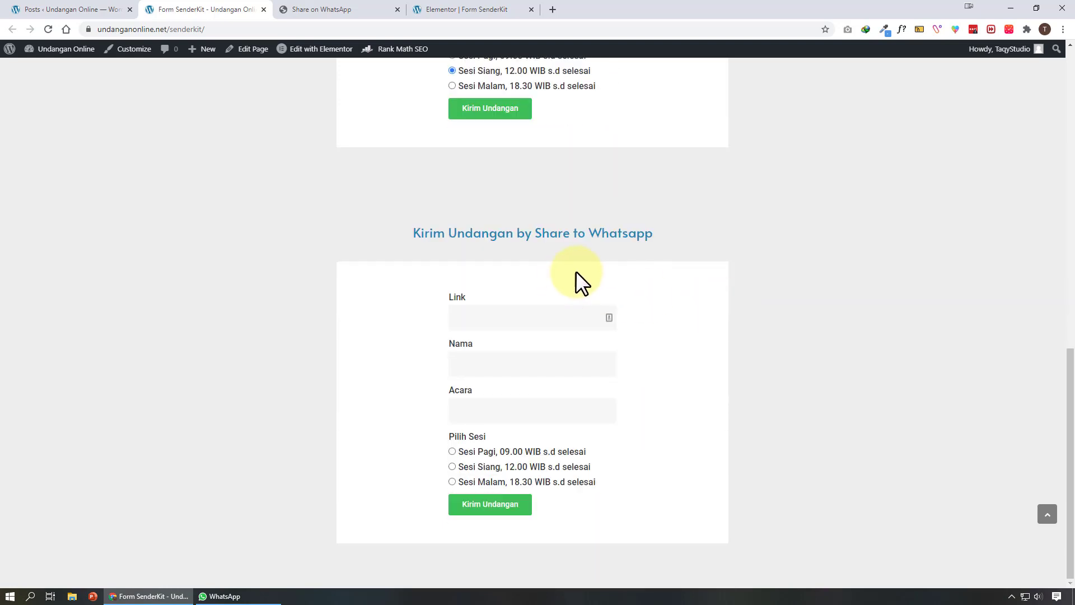
pyautogui.scroll(6, 632, 341)
pyautogui.click(577, 204)
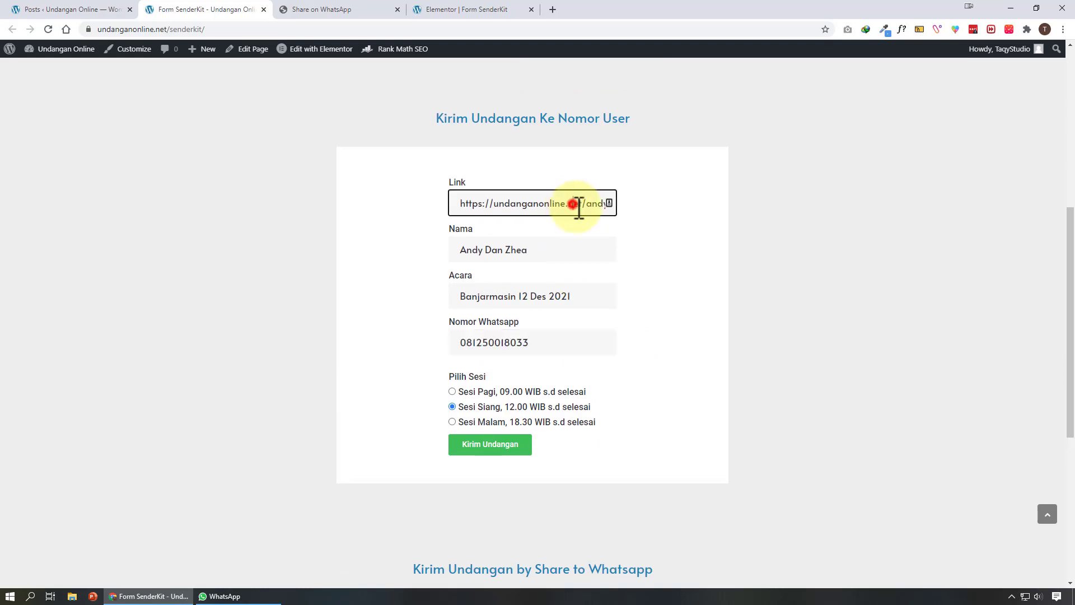
pyautogui.hotkey('ctrl', 'a')
pyautogui.hotkey('ctrl', 'c')
pyautogui.scroll(-5, 728, 280)
pyautogui.click(560, 373)
pyautogui.hotkey('ctrl', 'v')
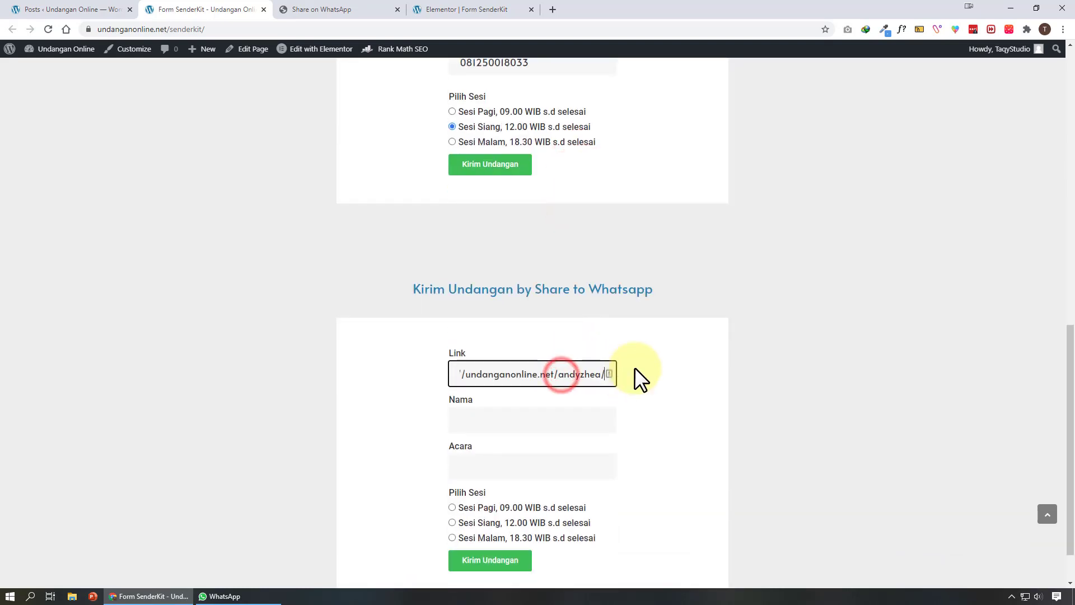
# Copy the couple's names and Banjarmasin 12 Des 2021 into the share form and choose Sesi Malam
pyautogui.scroll(-1, 640, 378)
pyautogui.scroll(3, 598, 322)
pyautogui.click(562, 85)
pyautogui.hotkey('ctrl', 'a')
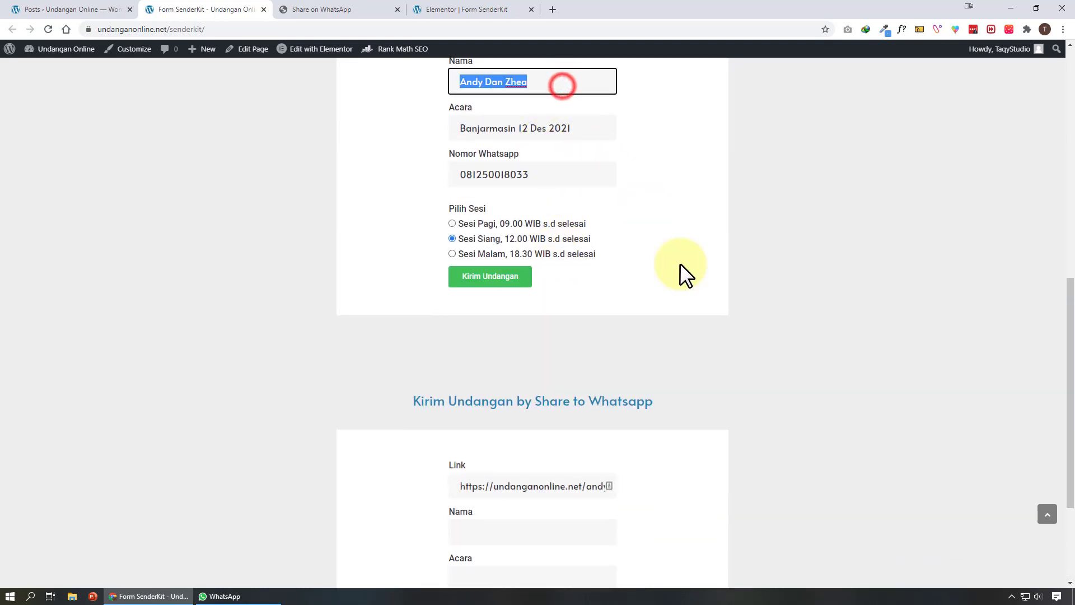
pyautogui.hotkey('ctrl', 'c')
pyautogui.scroll(-2, 588, 385)
pyautogui.click(569, 416)
pyautogui.hotkey('ctrl', 'v')
pyautogui.scroll(3, 562, 200)
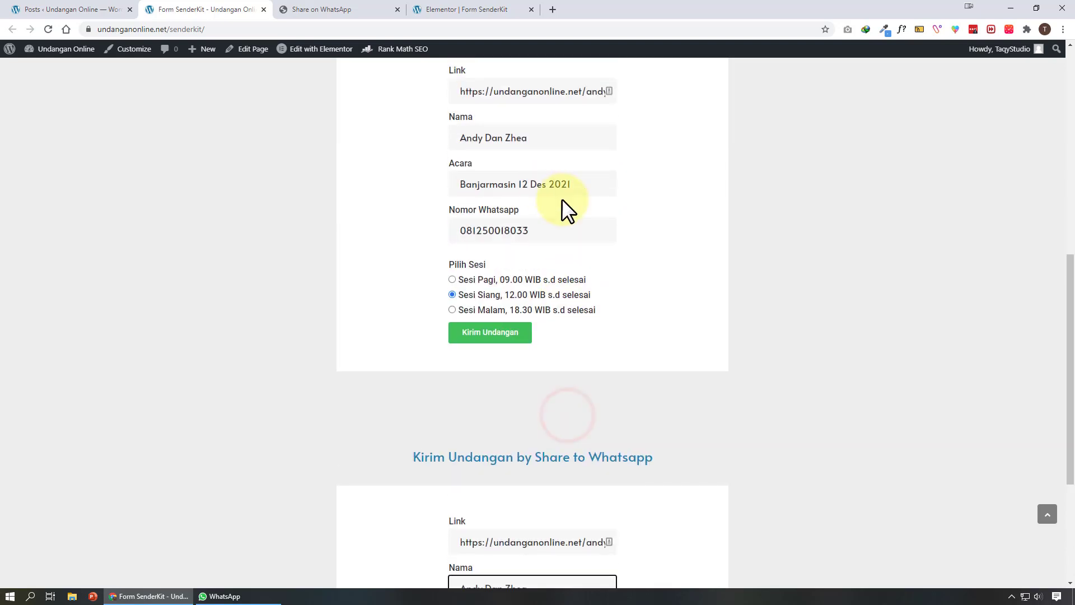
pyautogui.click(576, 184)
pyautogui.hotkey('ctrl', 'a')
pyautogui.scroll(-4, 684, 269)
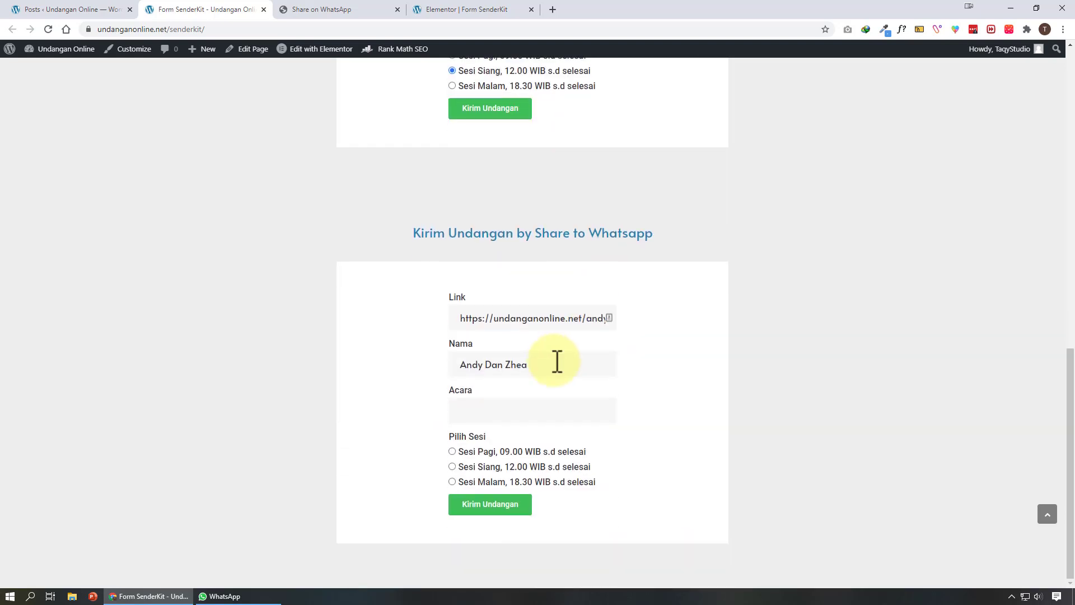
pyautogui.click(557, 409)
pyautogui.hotkey('ctrl', 'v')
pyautogui.click(568, 477)
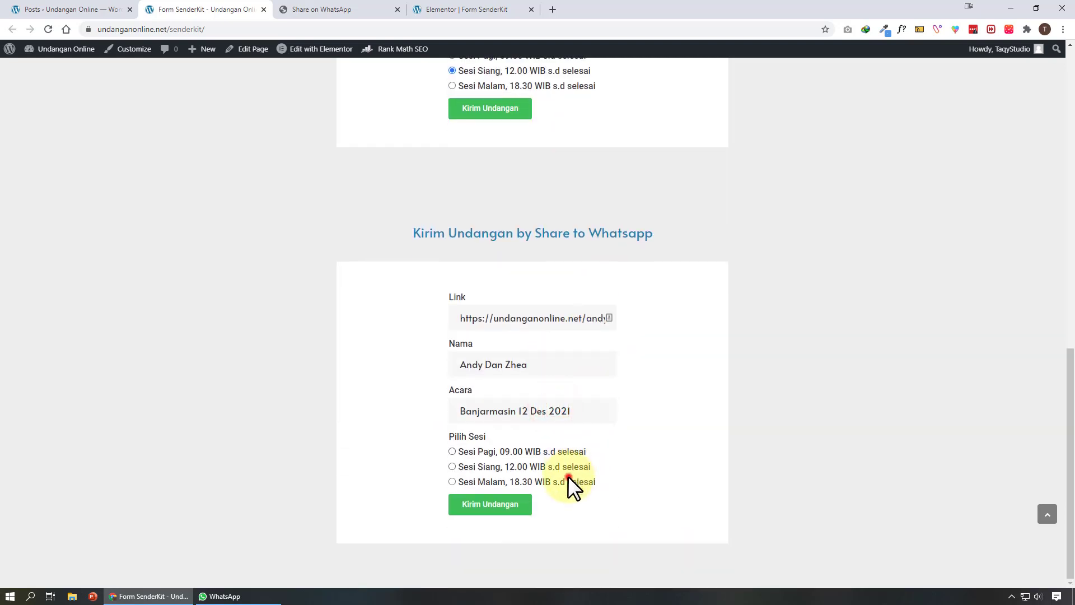
# Submit the Share to Whatsapp form, open it in WhatsApp, and tick one recipient contact
pyautogui.click(475, 506)
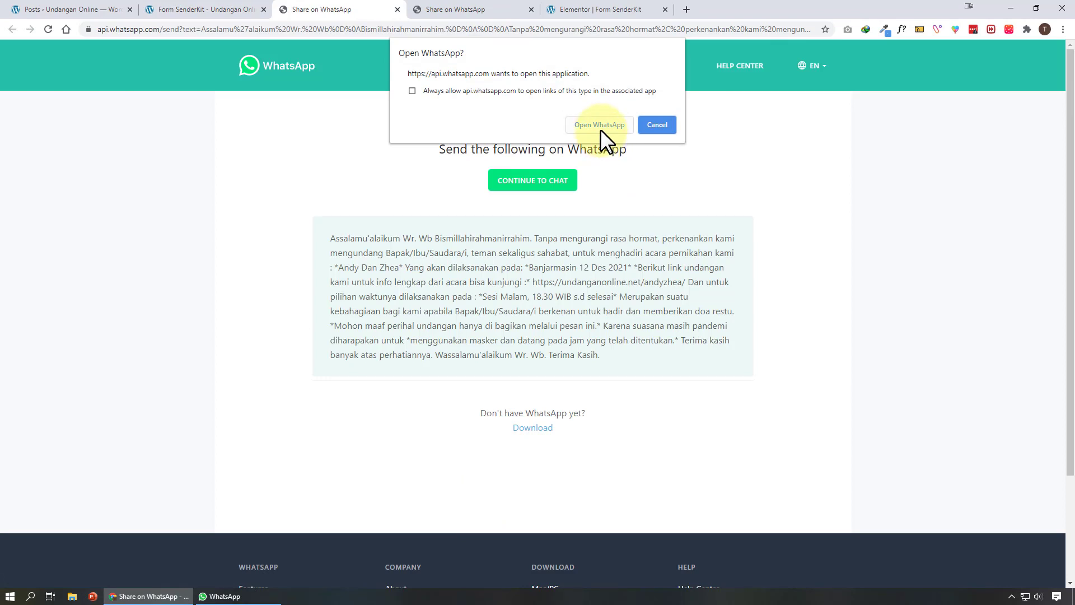
pyautogui.click(599, 125)
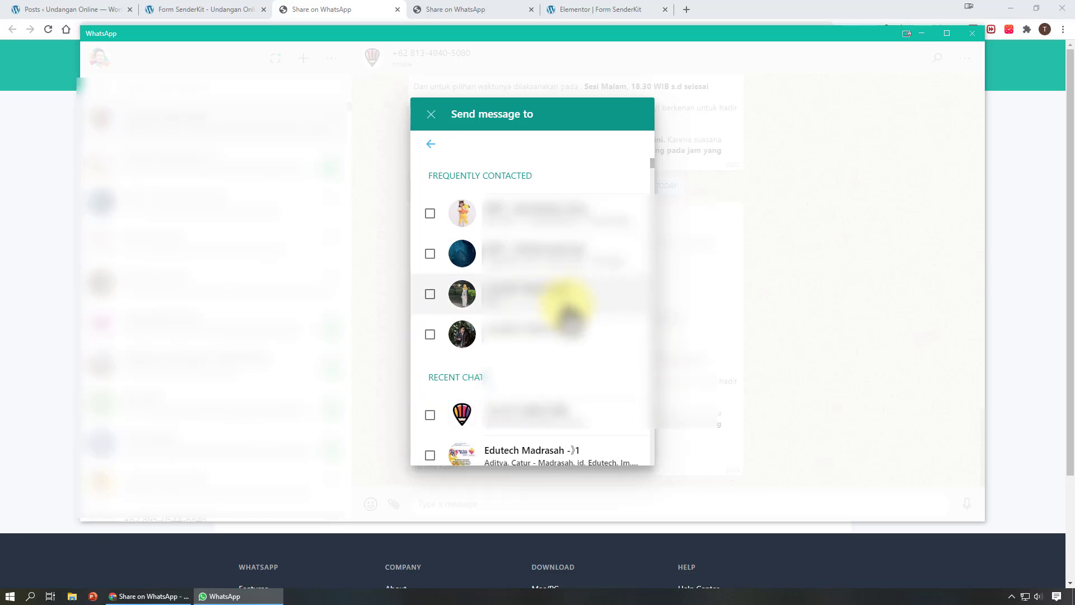
pyautogui.scroll(-2, 582, 291)
pyautogui.scroll(2, 599, 286)
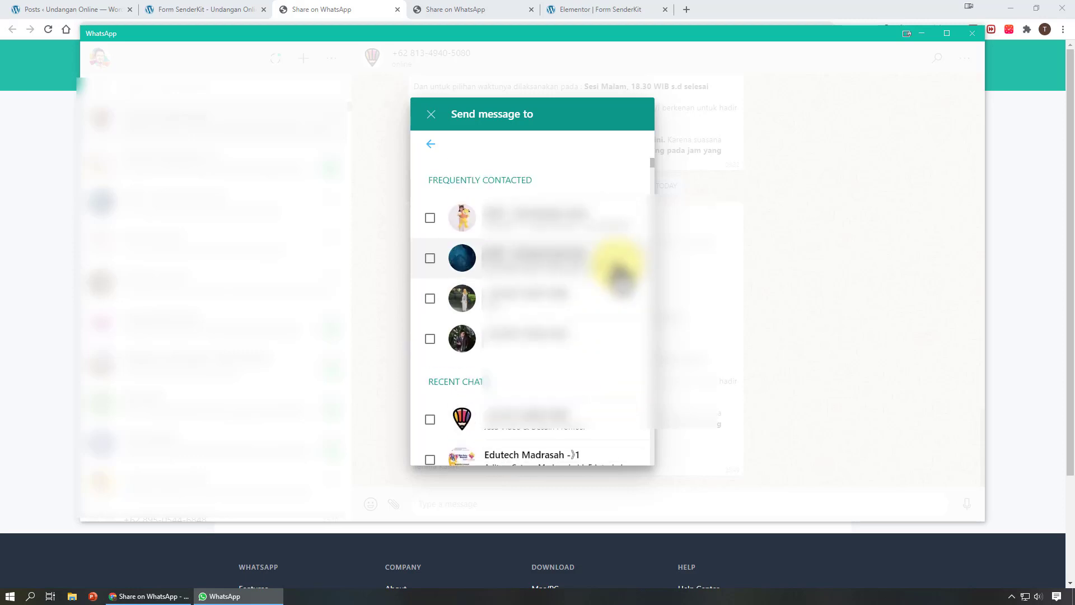
pyautogui.scroll(-2, 616, 278)
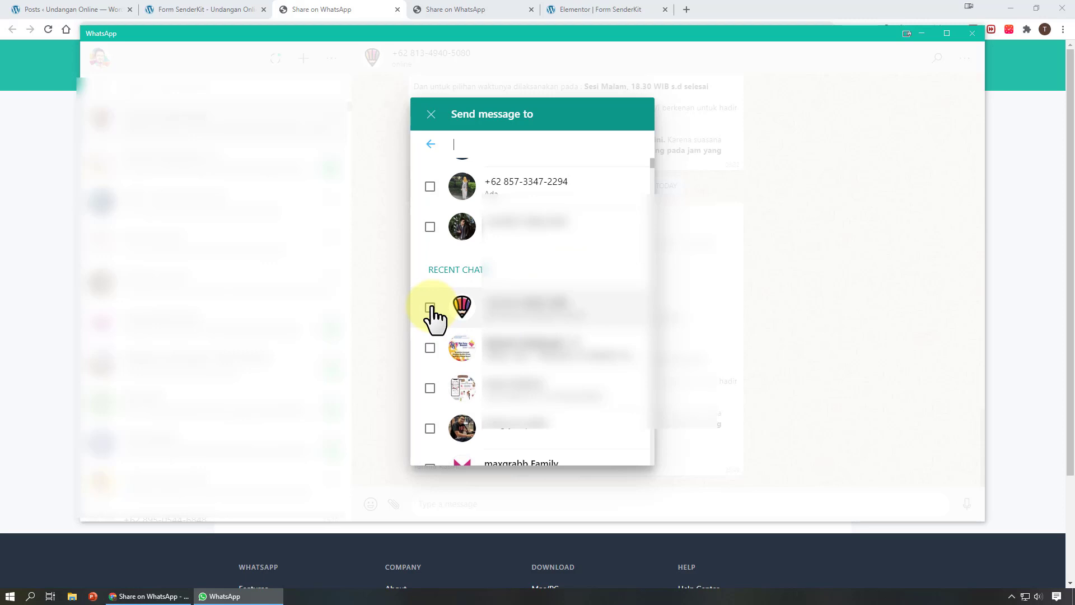
pyautogui.click(431, 308)
# Tick three more contacts, then untick them to keep a single recipient
pyautogui.scroll(-2, 583, 306)
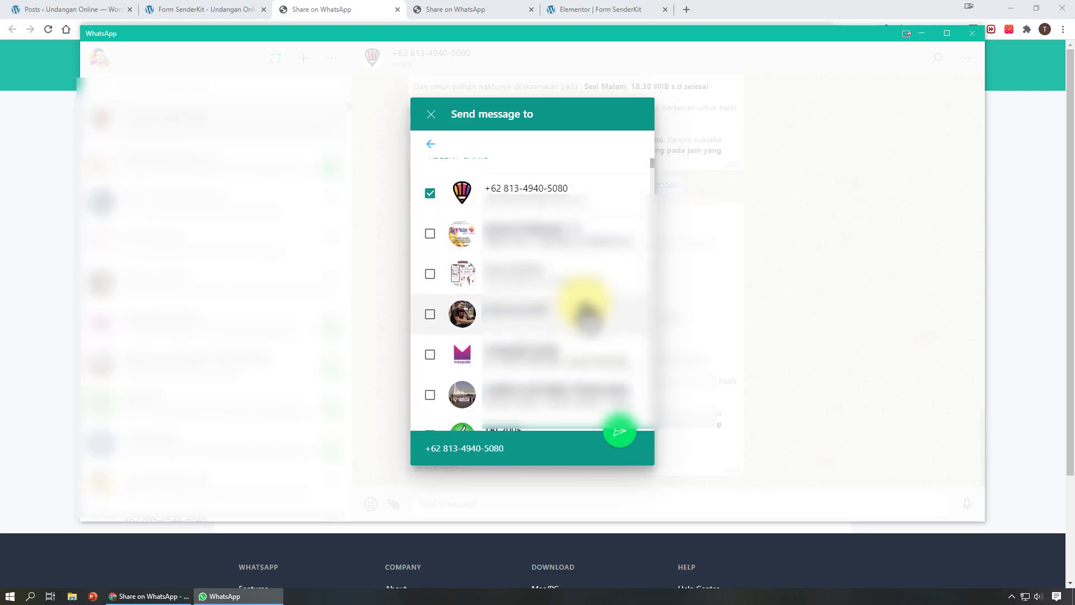
pyautogui.scroll(-2, 585, 308)
pyautogui.scroll(-4, 584, 303)
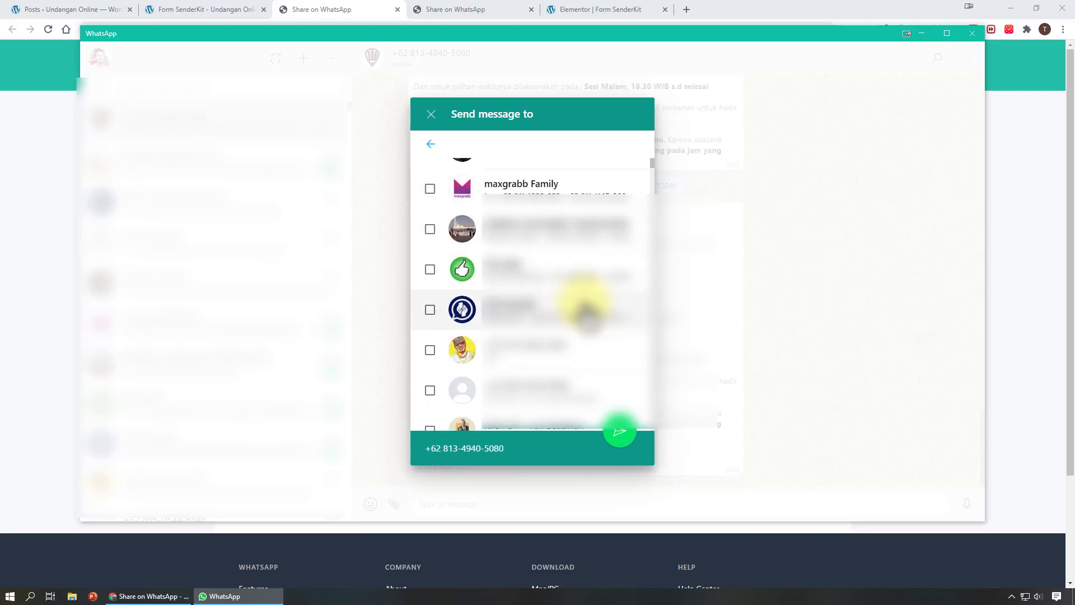
pyautogui.scroll(-1, 443, 336)
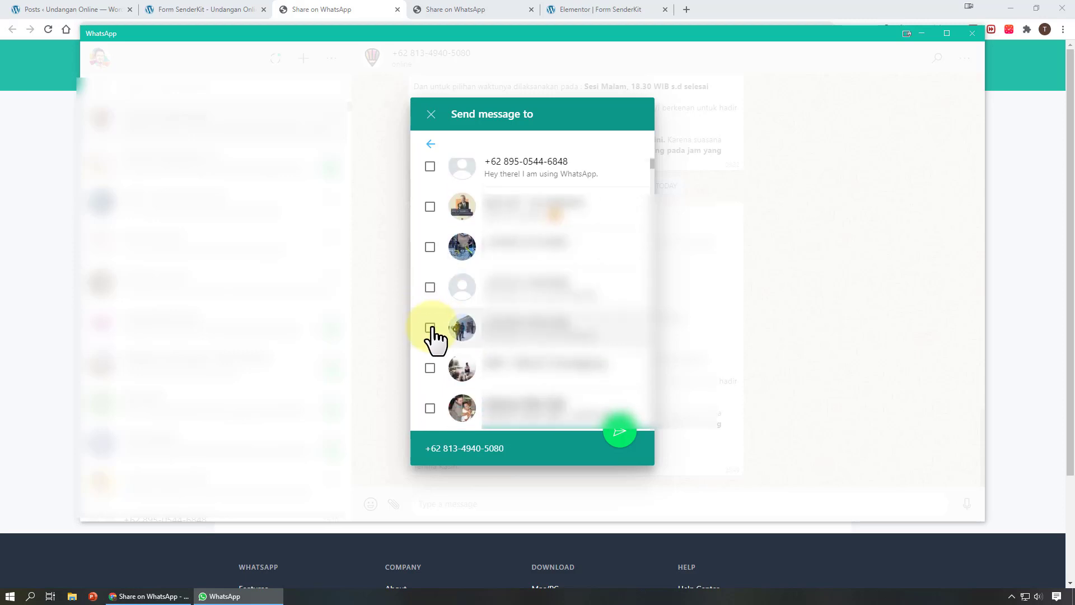
pyautogui.click(430, 287)
pyautogui.click(430, 247)
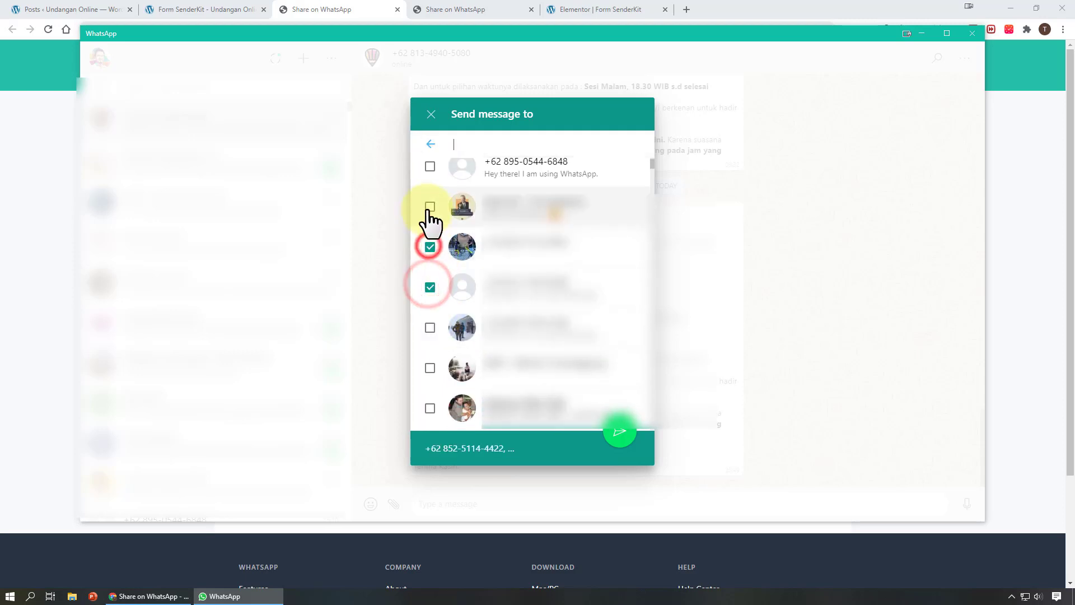
pyautogui.click(430, 206)
pyautogui.click(430, 207)
pyautogui.click(430, 247)
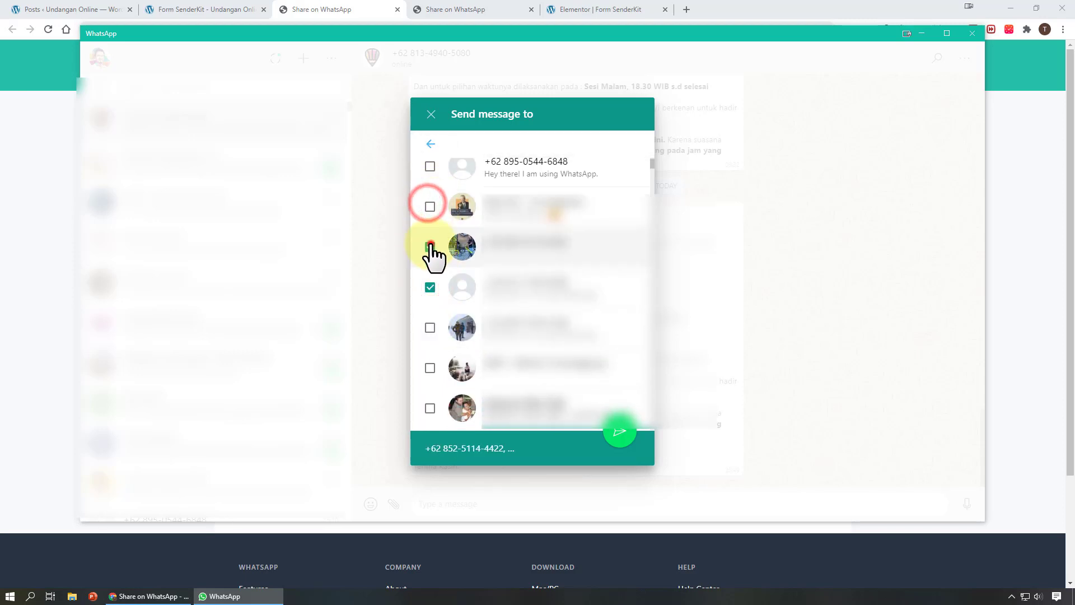
pyautogui.click(431, 286)
# Confirm the recipient, send the invitation in the chat, and close a leftover share page
pyautogui.scroll(10, 575, 276)
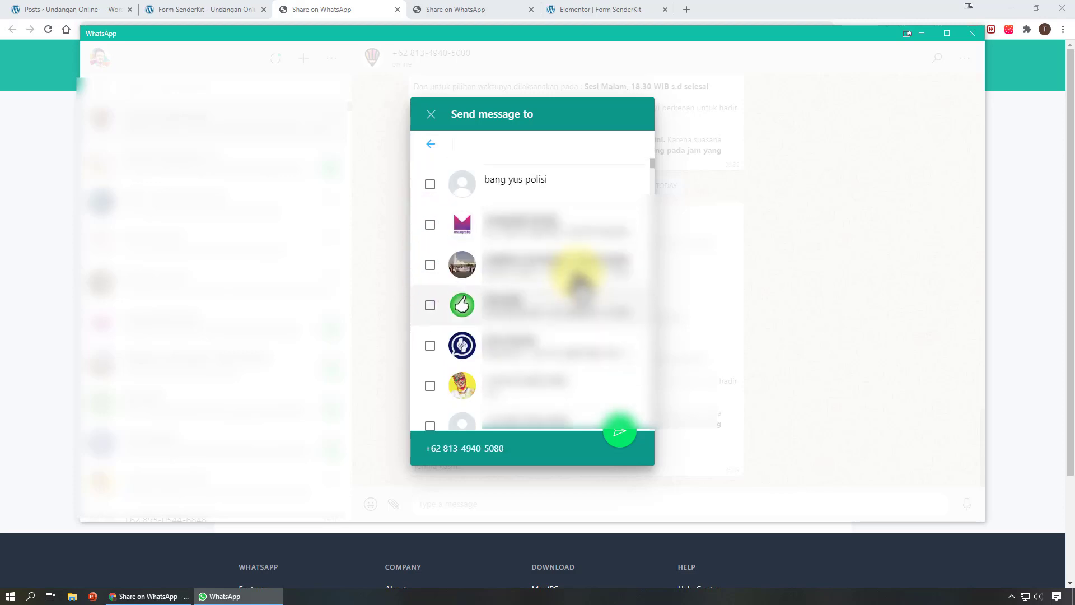
pyautogui.scroll(-3, 576, 277)
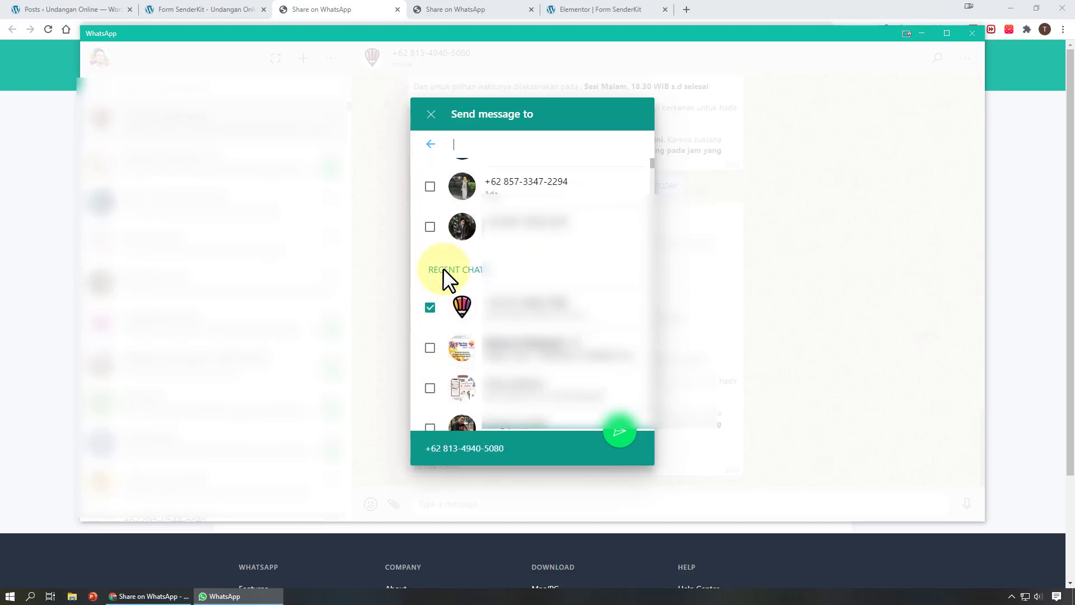
pyautogui.click(628, 439)
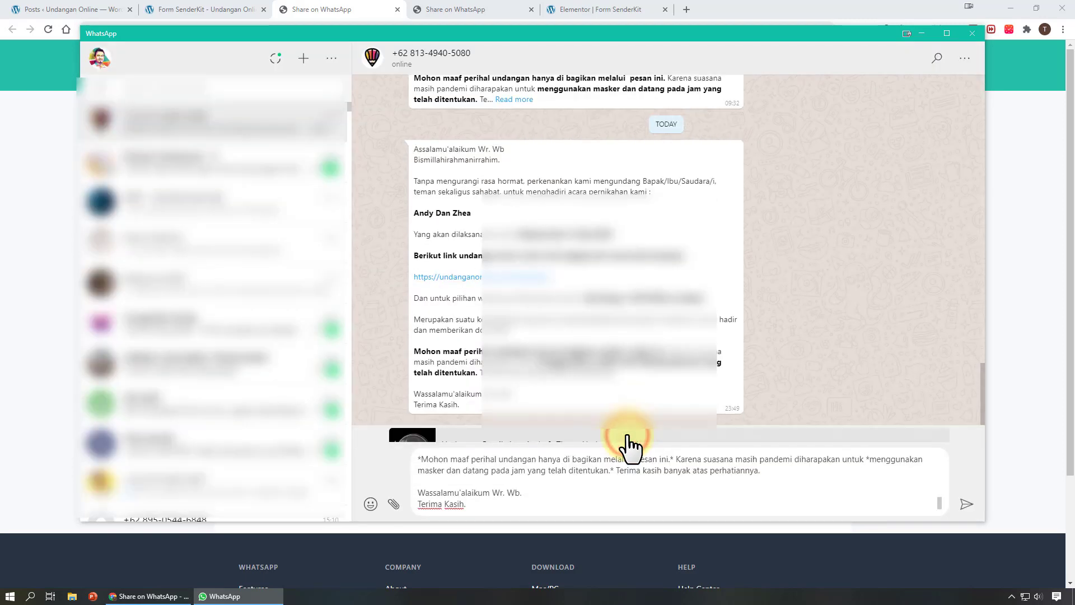
pyautogui.click(966, 504)
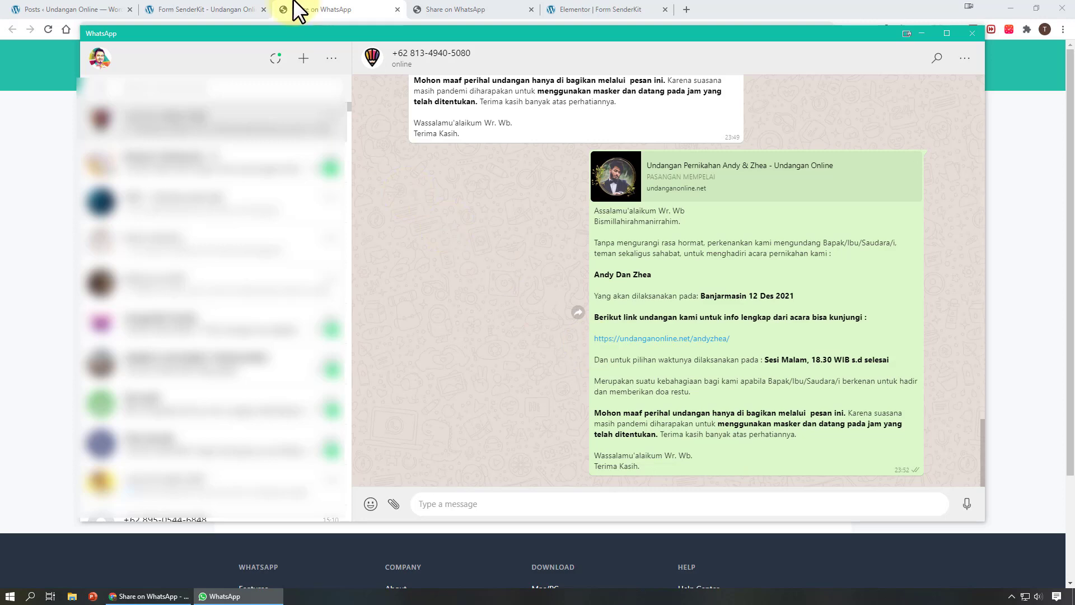
pyautogui.click(457, 4)
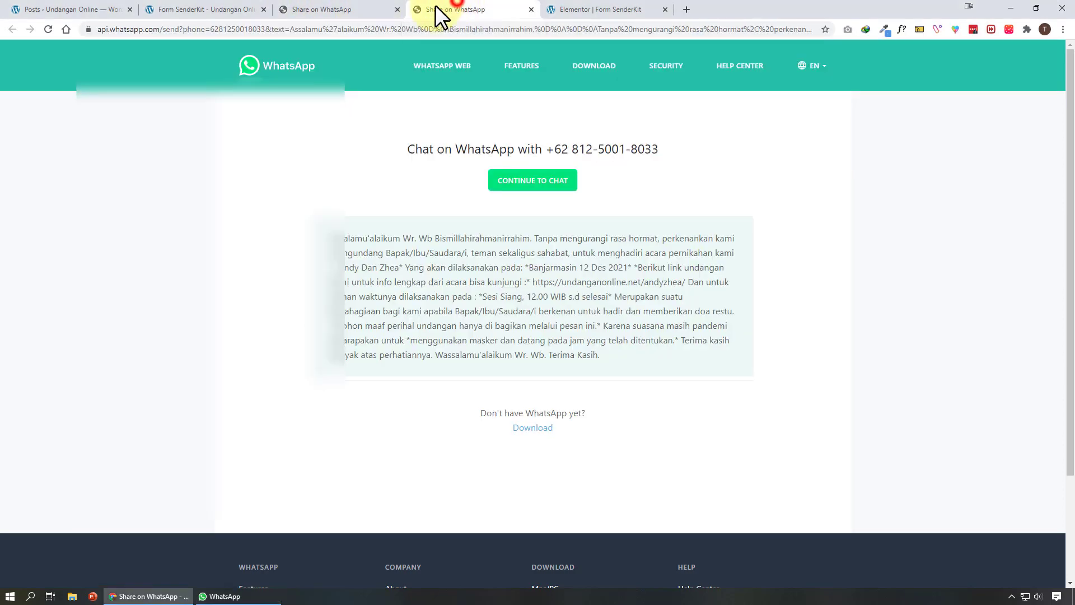
pyautogui.click(398, 10)
# Close the other WhatsApp share page and select the admin invitation form in Elementor
pyautogui.click(398, 9)
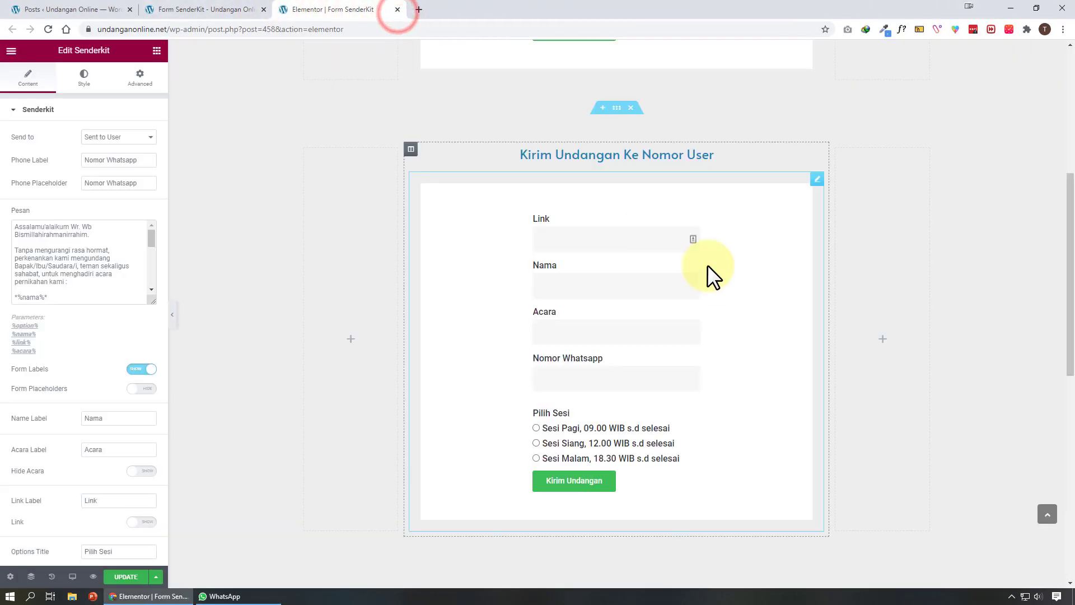
pyautogui.scroll(6, 732, 273)
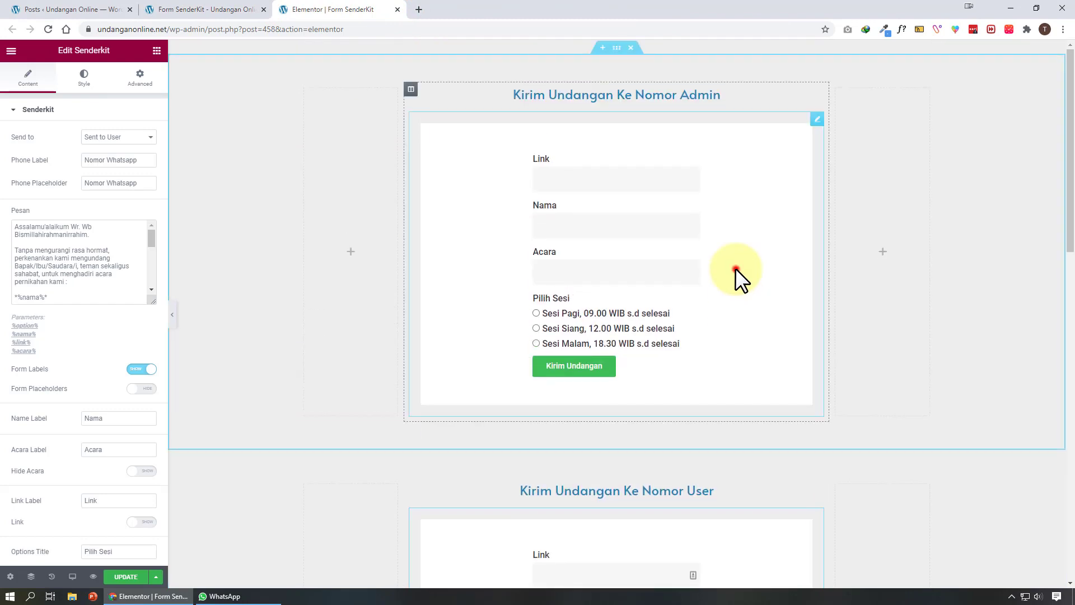
pyautogui.click(736, 269)
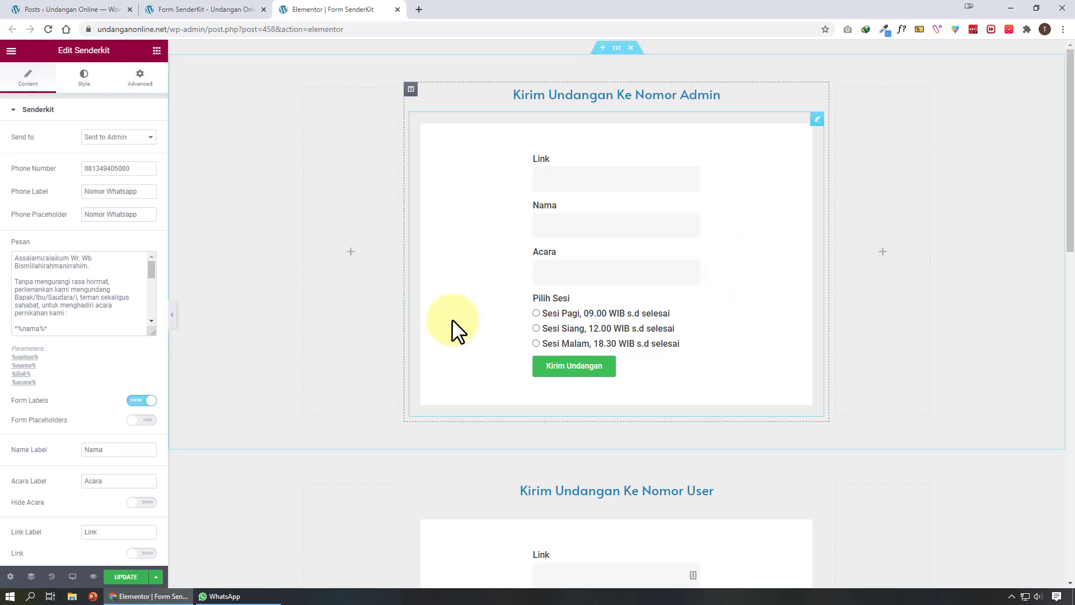
pyautogui.scroll(-8, 454, 369)
pyautogui.scroll(-7, 455, 377)
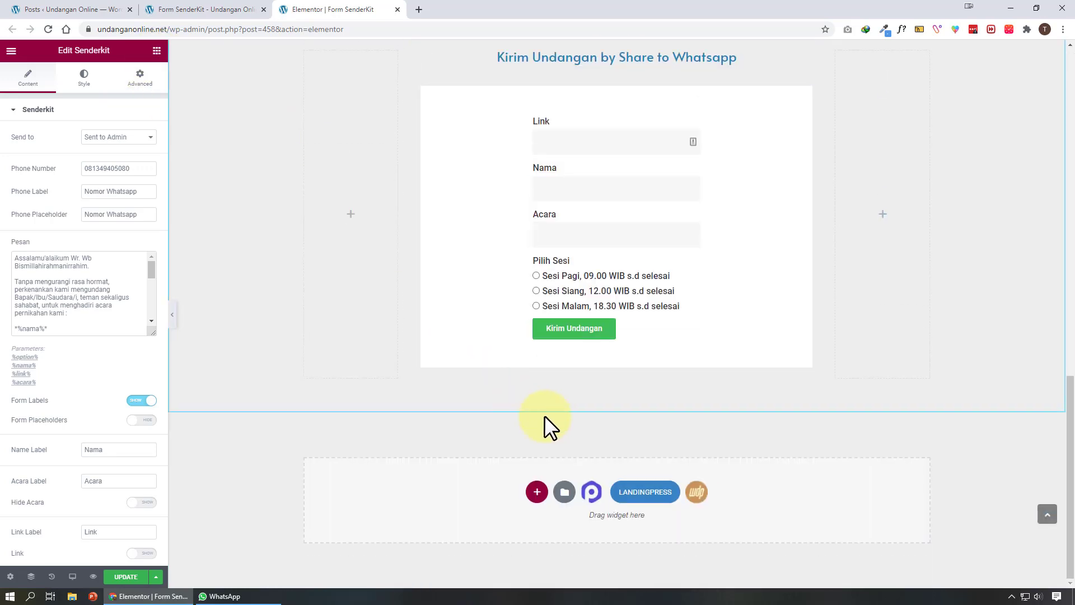
# Add a 25/50/25 section at the page bottom and drag a Senderkit widget into its middle column
pyautogui.click(537, 493)
pyautogui.scroll(-1, 567, 548)
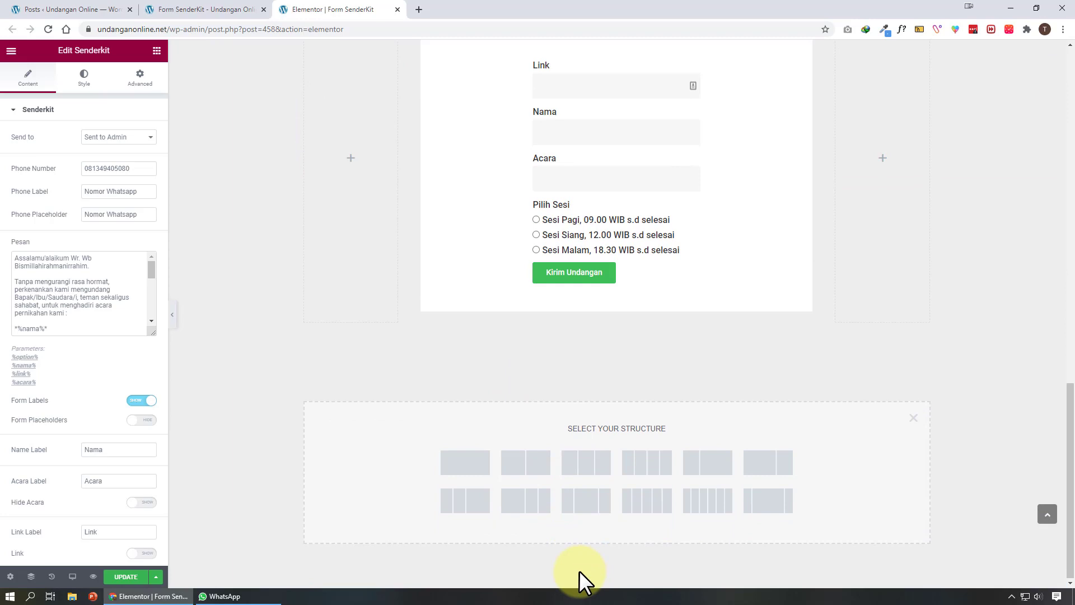
pyautogui.click(603, 506)
pyautogui.click(156, 52)
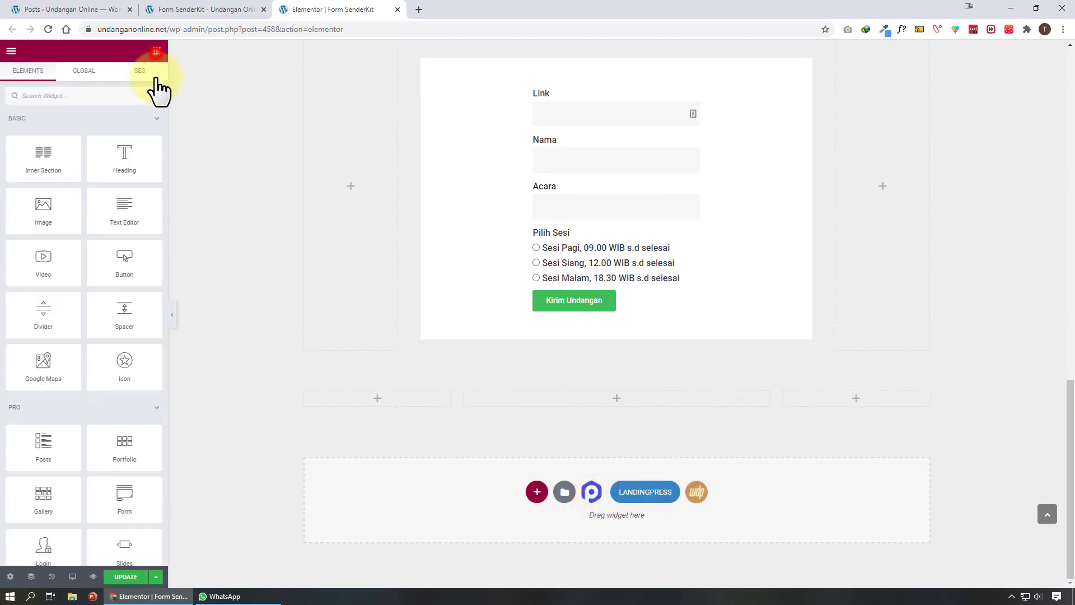
pyautogui.scroll(-20, 45, 426)
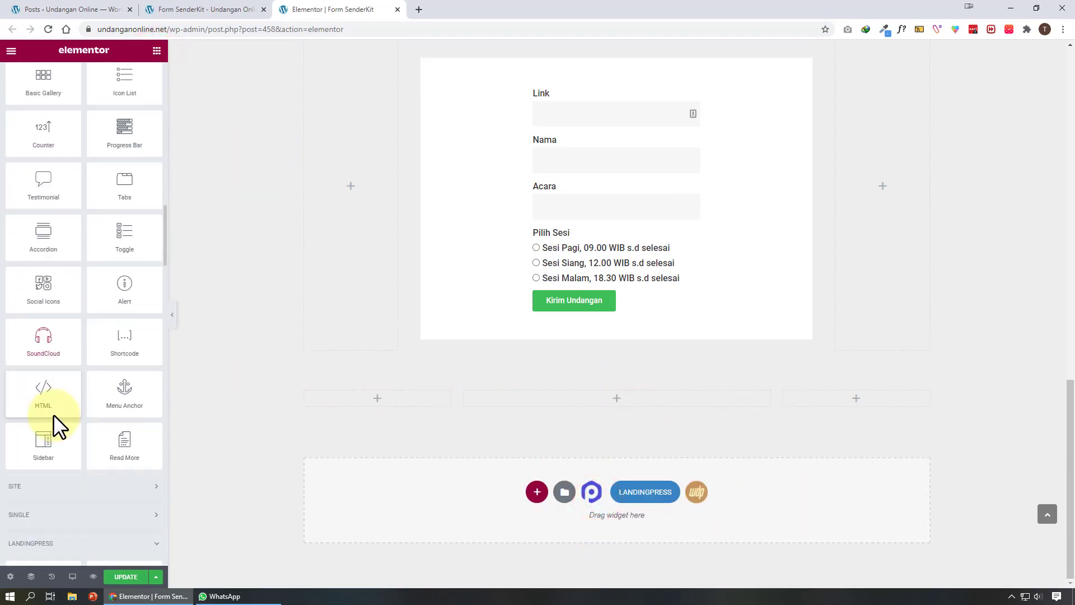
pyautogui.scroll(-20, 53, 414)
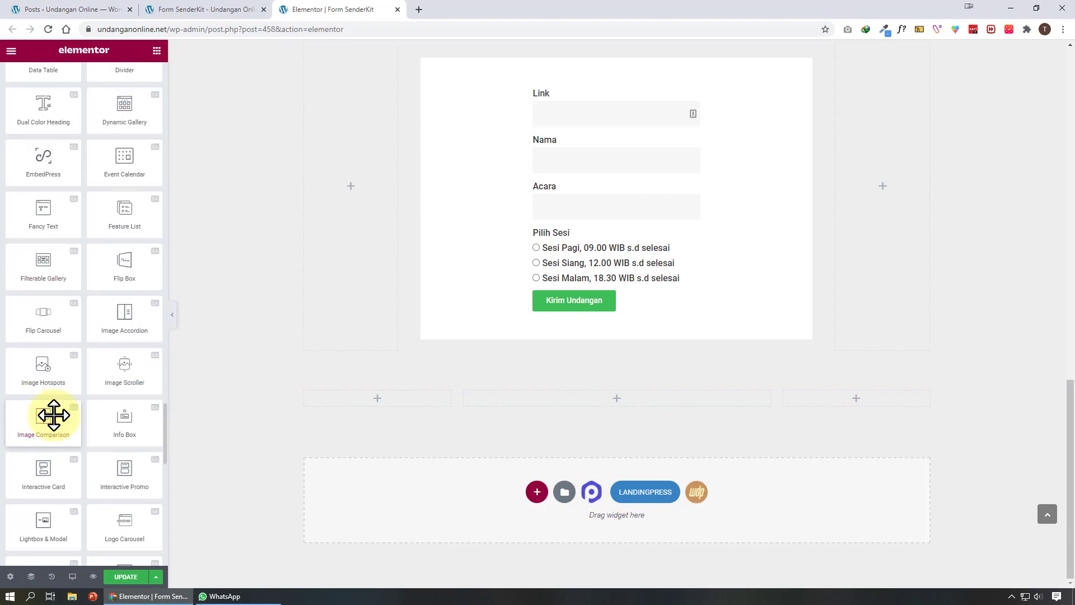
pyautogui.scroll(-15, 54, 415)
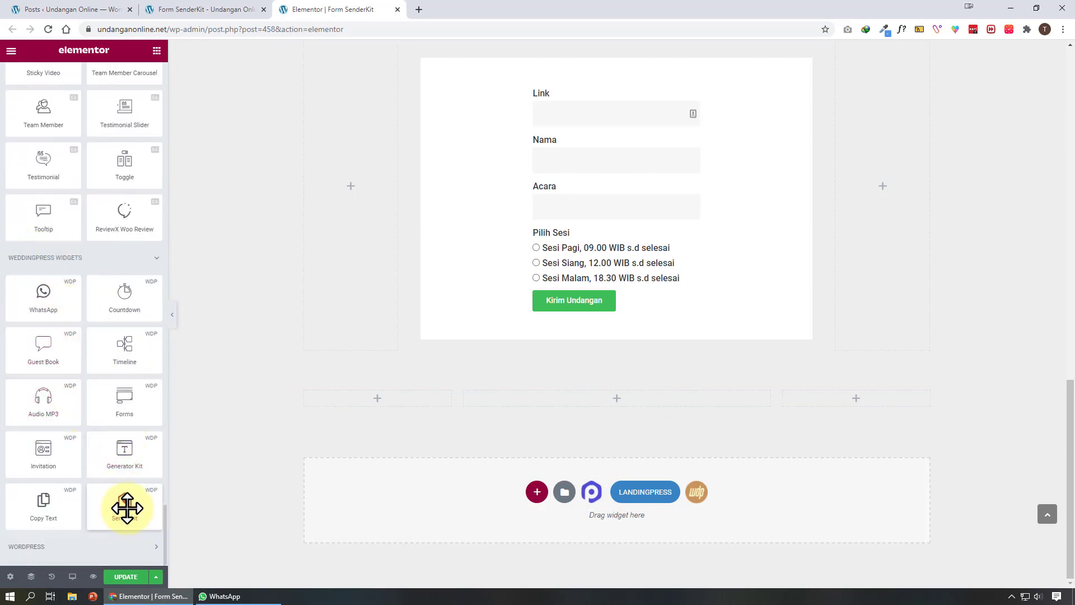
pyautogui.moveTo(127, 508); pyautogui.dragTo(655, 401)
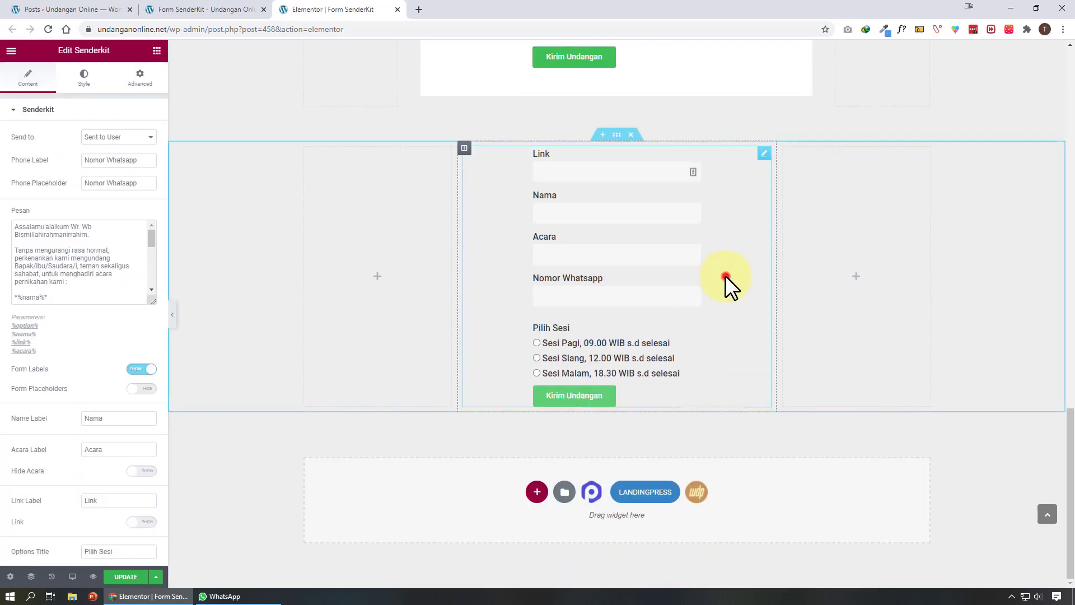
pyautogui.click(726, 276)
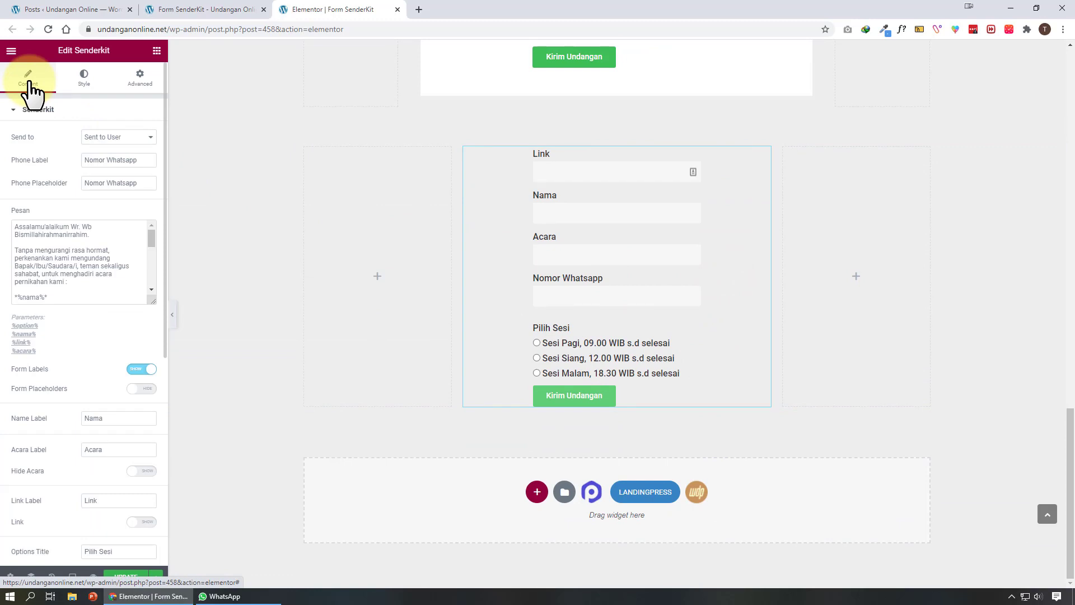
pyautogui.click(103, 137)
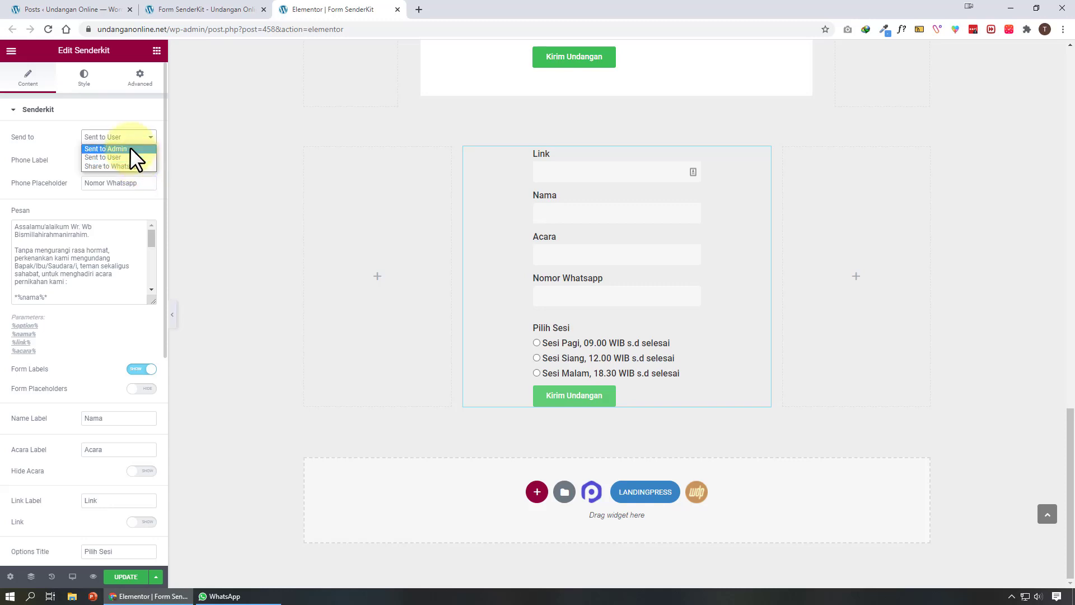
pyautogui.click(132, 149)
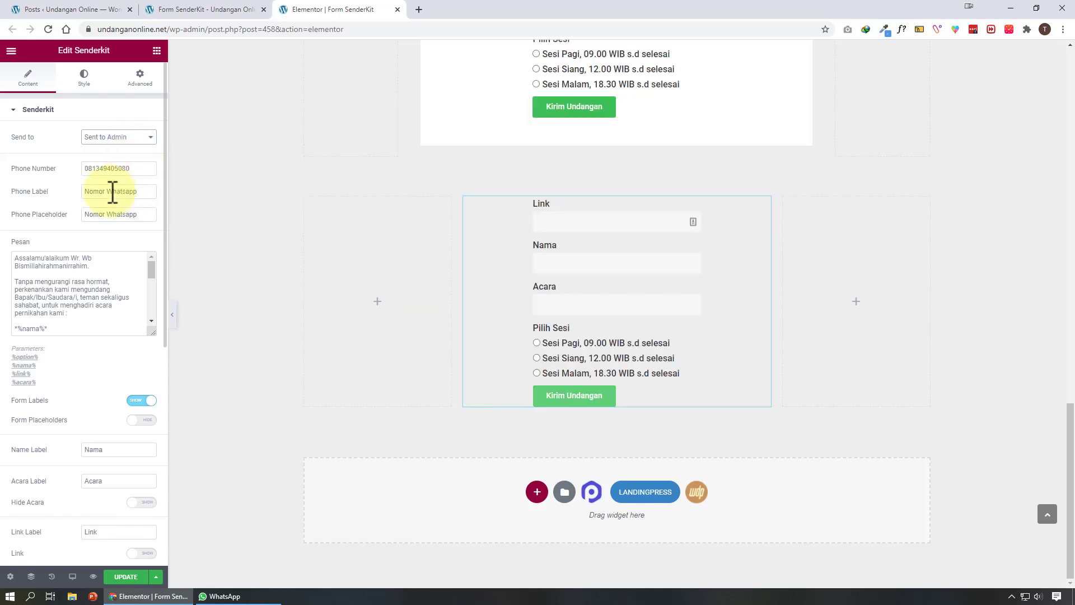
pyautogui.doubleClick(139, 168)
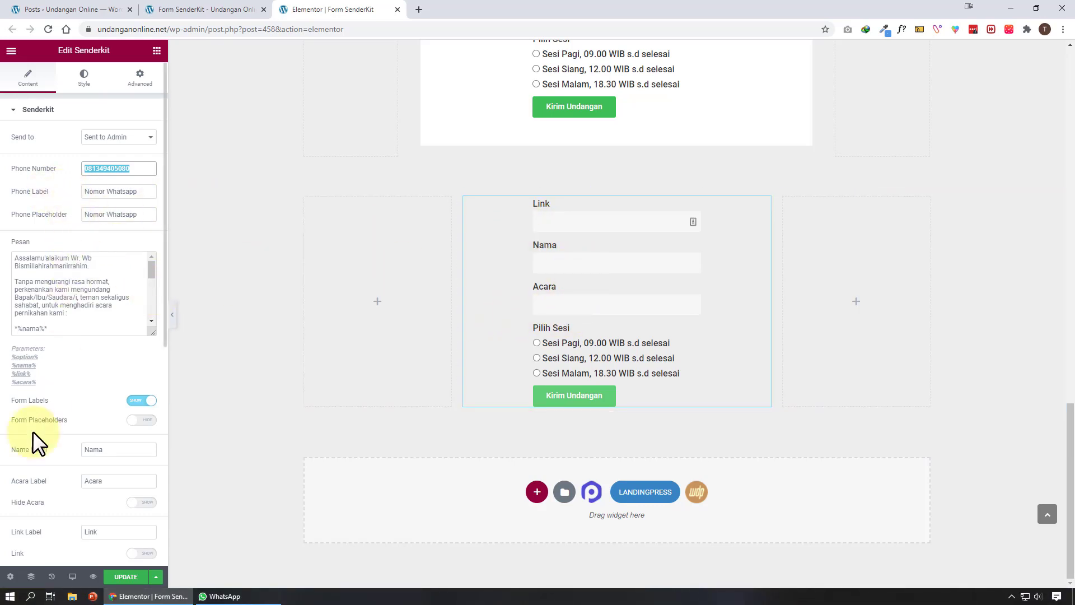
pyautogui.click(147, 401)
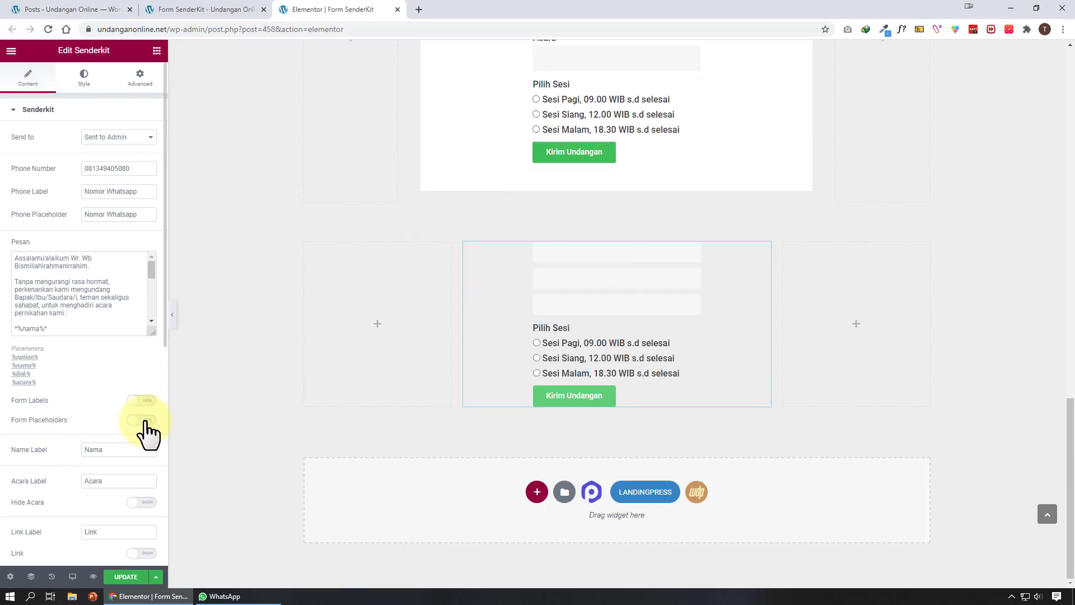
pyautogui.click(146, 421)
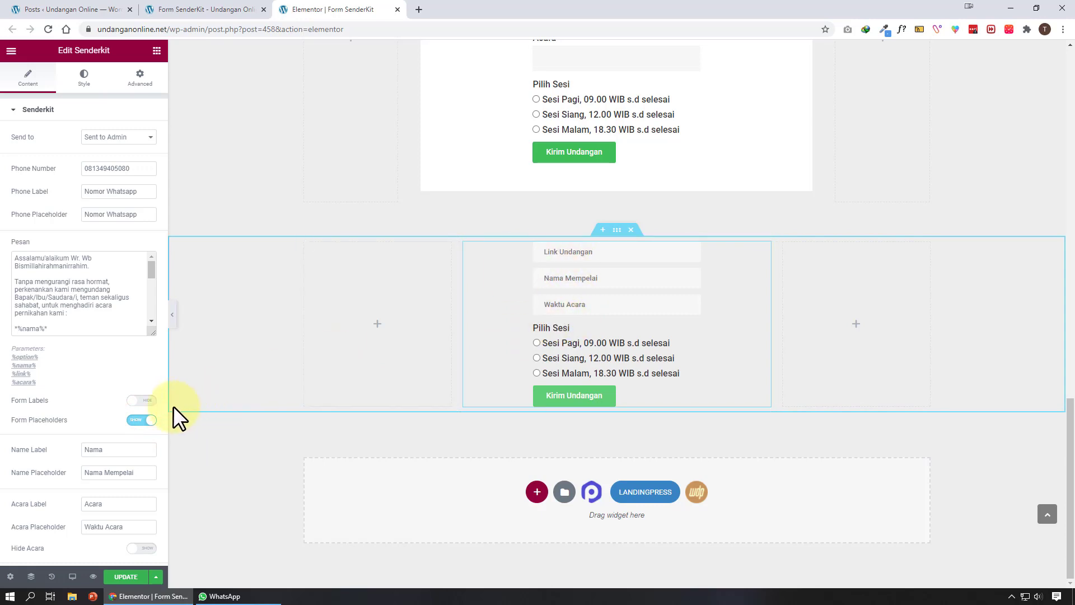
pyautogui.scroll(-1, 140, 425)
pyautogui.scroll(-2, 138, 416)
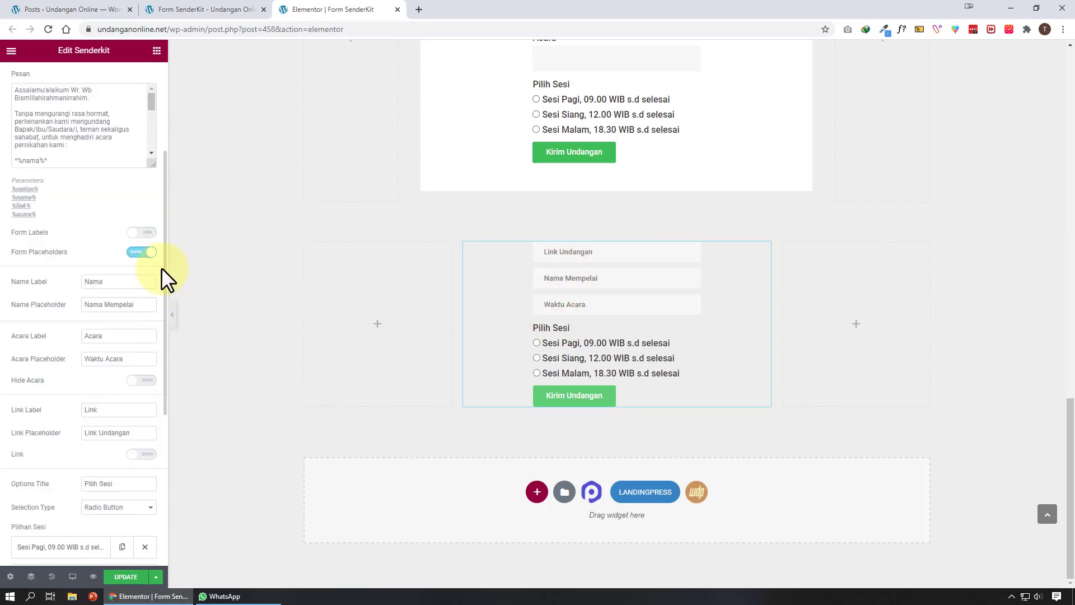
pyautogui.click(143, 234)
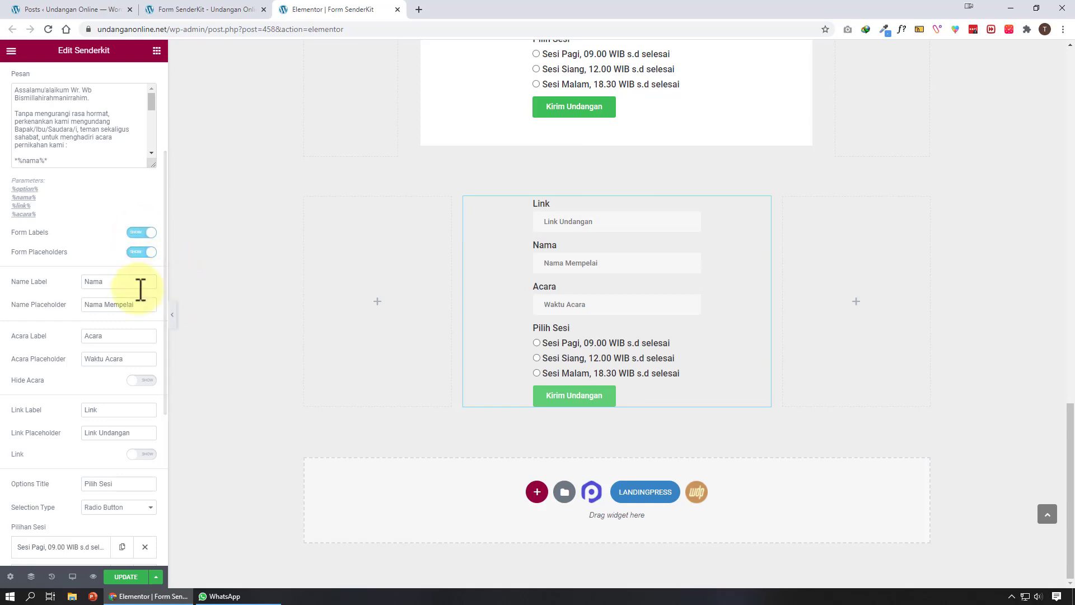
pyautogui.doubleClick(124, 282)
pyautogui.tripleClick(139, 305)
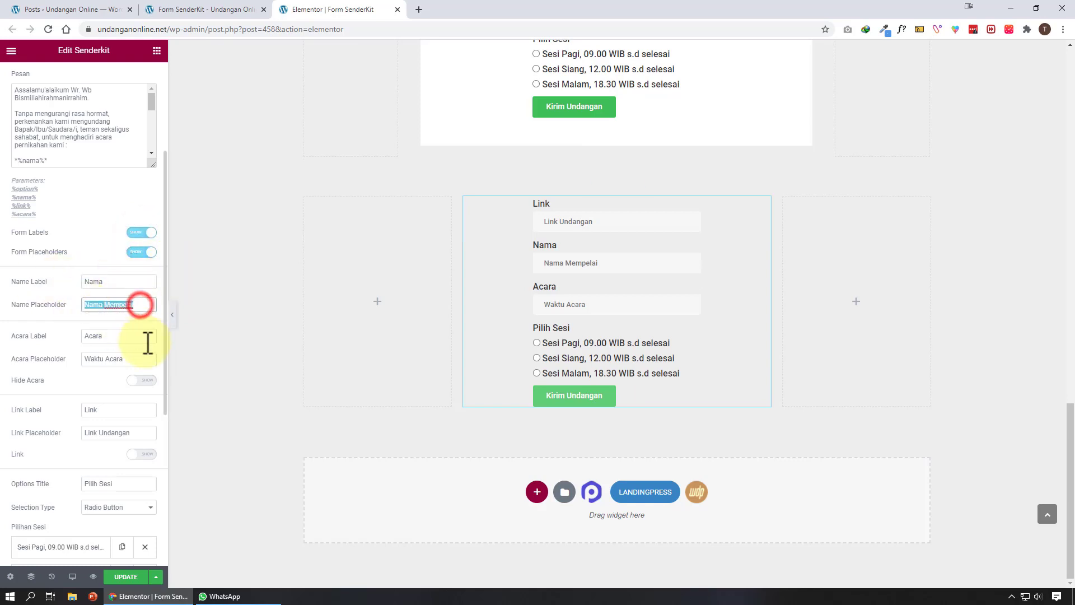
pyautogui.doubleClick(117, 282)
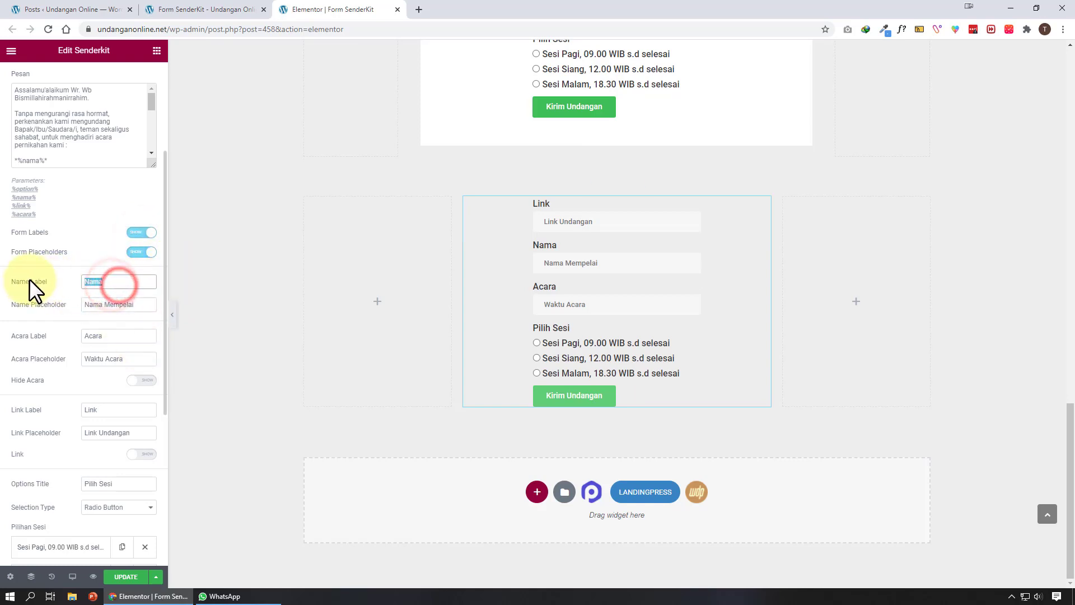
pyautogui.click(144, 253)
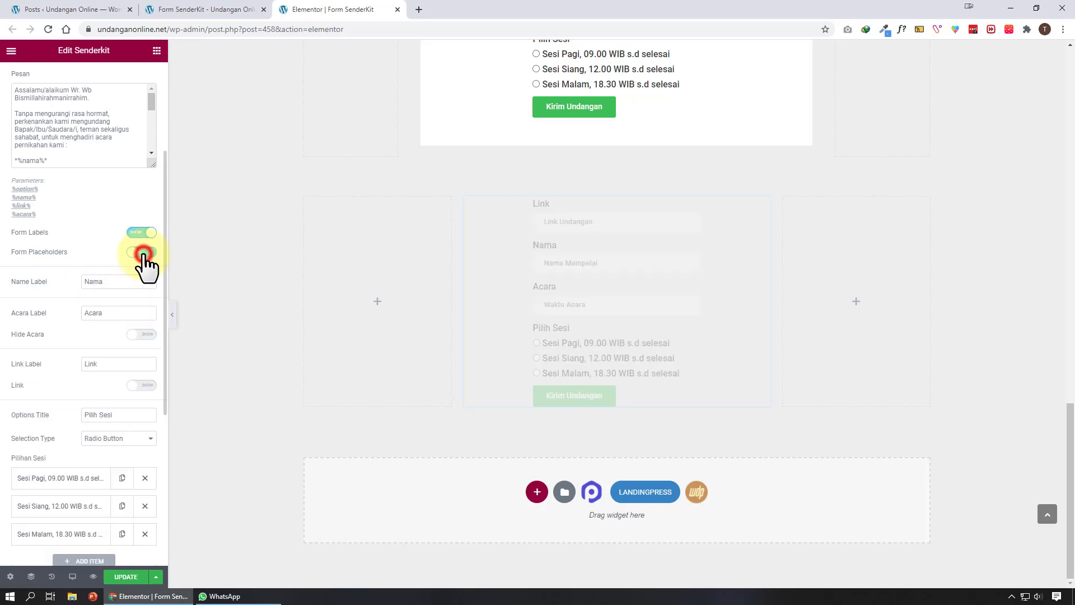
pyautogui.click(146, 254)
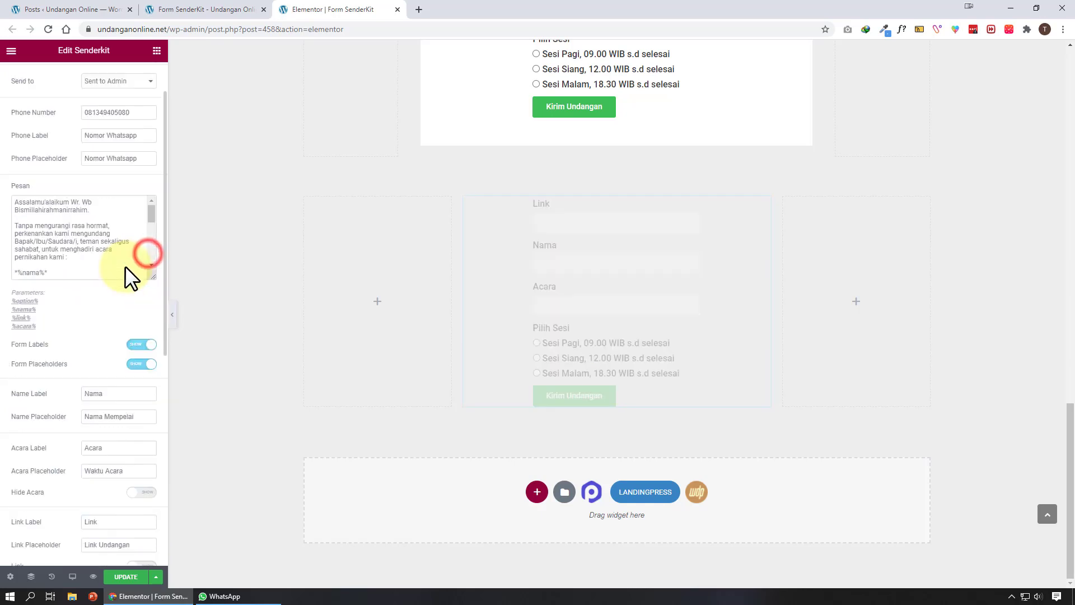
pyautogui.moveTo(153, 330); pyautogui.dragTo(153, 422)
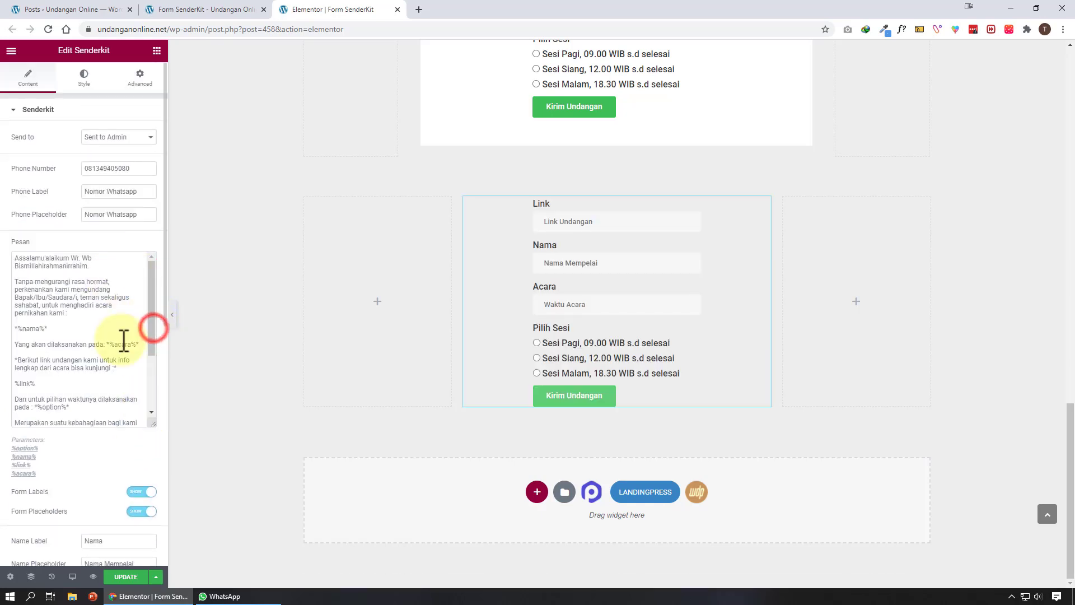
pyautogui.click(120, 339)
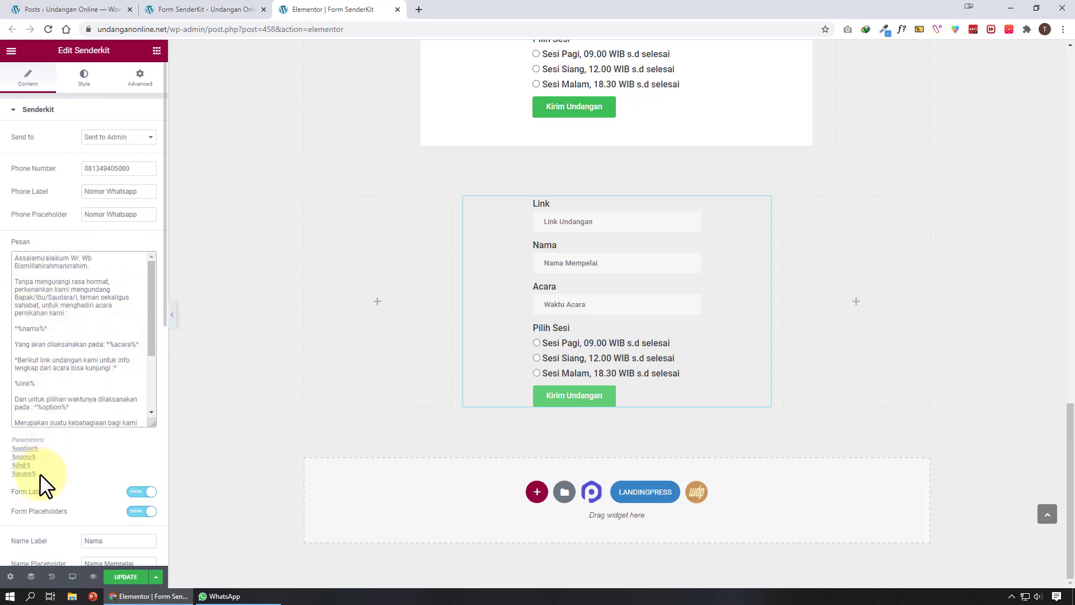
pyautogui.moveTo(37, 475); pyautogui.dragTo(12, 447)
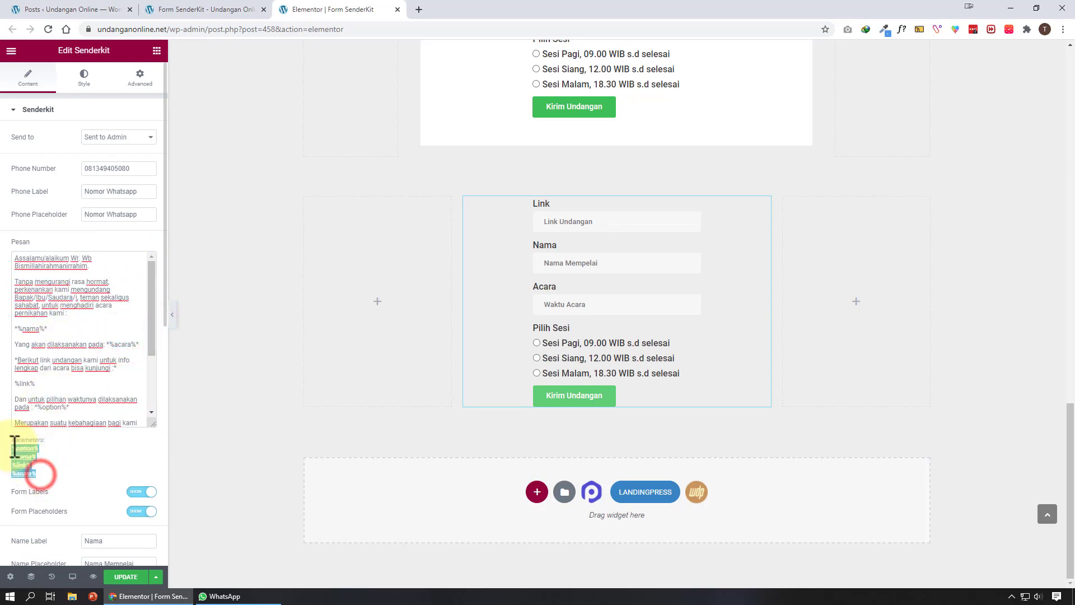
pyautogui.click(29, 290)
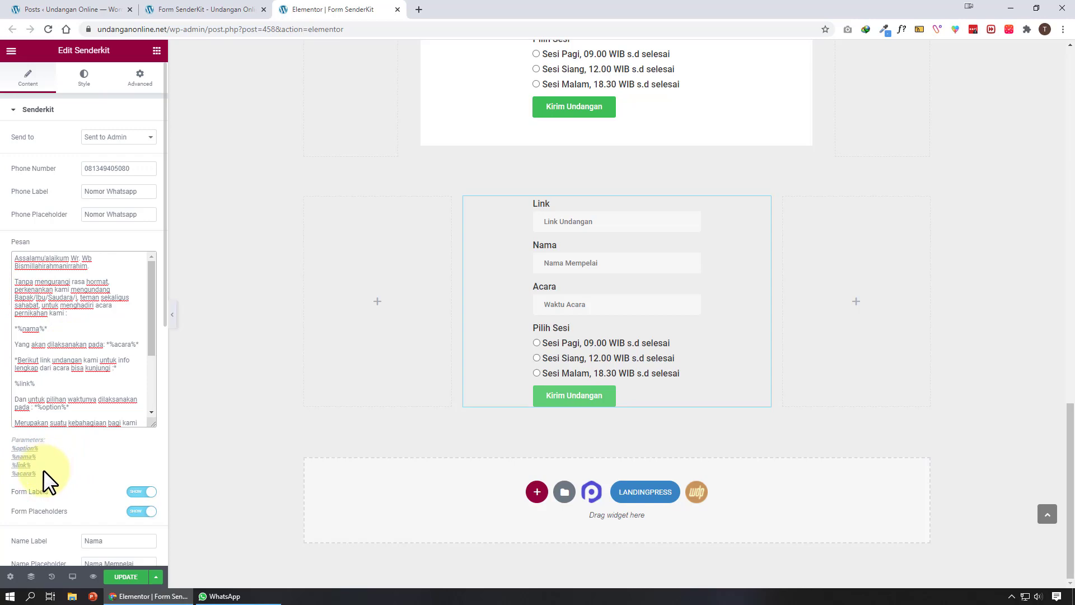
pyautogui.moveTo(37, 474); pyautogui.dragTo(21, 453)
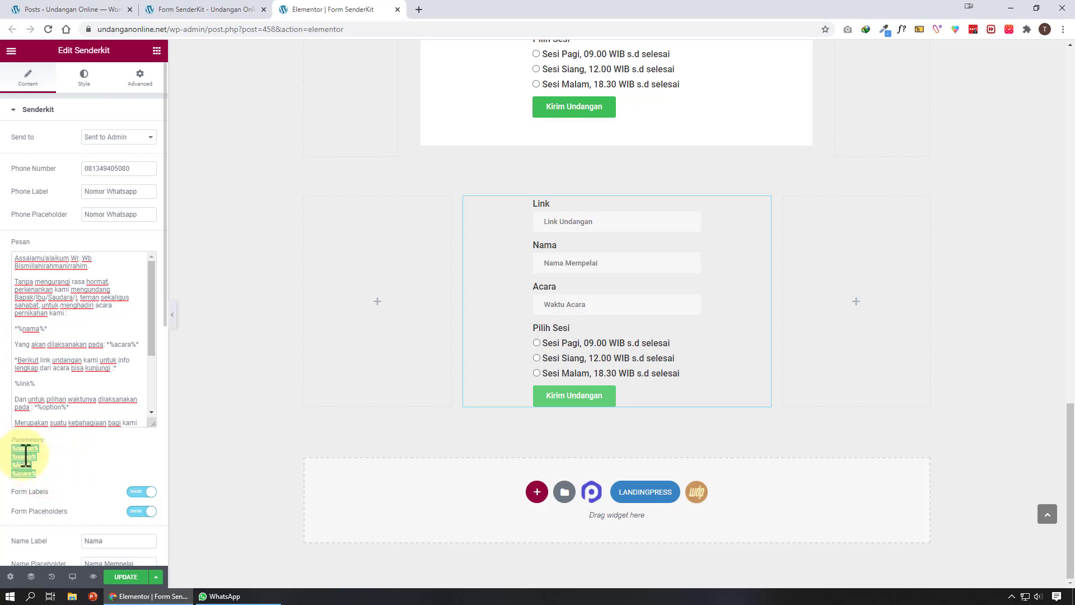
pyautogui.scroll(-4, 59, 464)
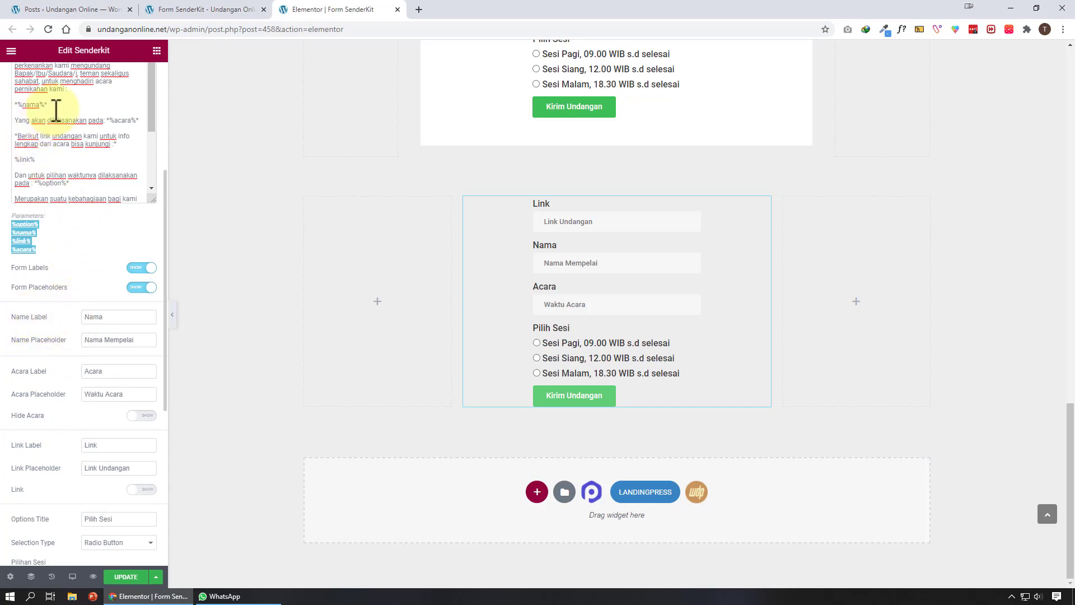
pyautogui.moveTo(48, 105); pyautogui.dragTo(13, 105)
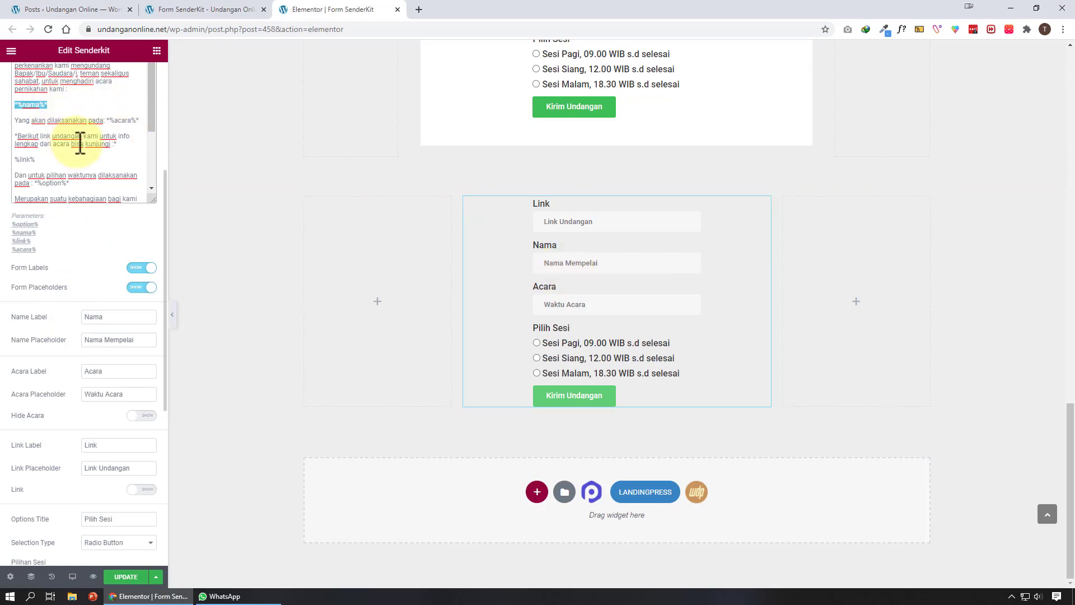
pyautogui.scroll(-4, 79, 325)
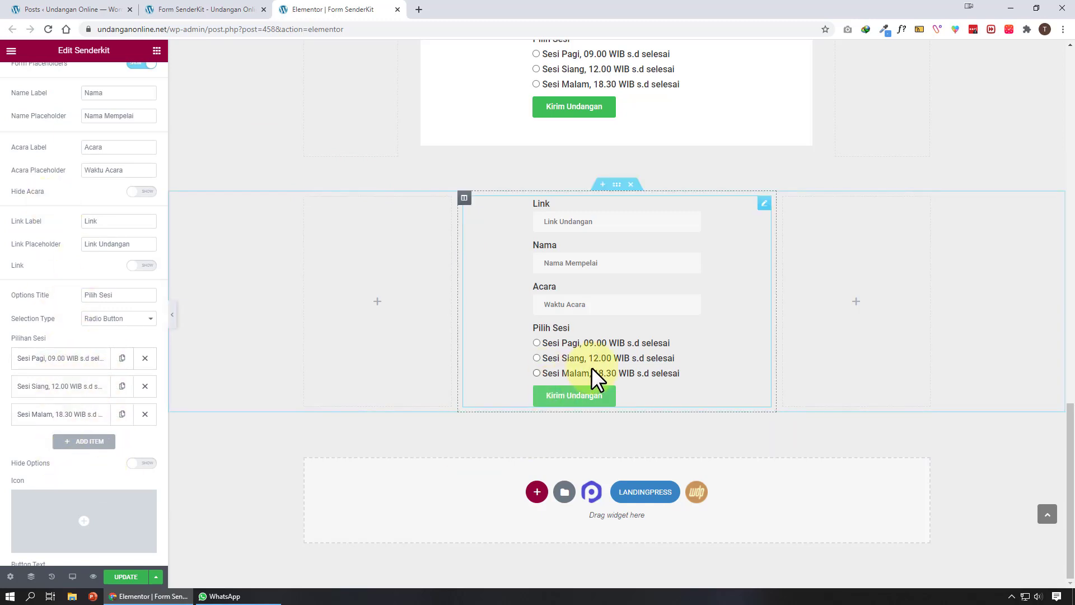
# Hide the Pilih Sesi options and put the WhatsApp icon on the Kirim Undangan button
pyautogui.click(142, 474)
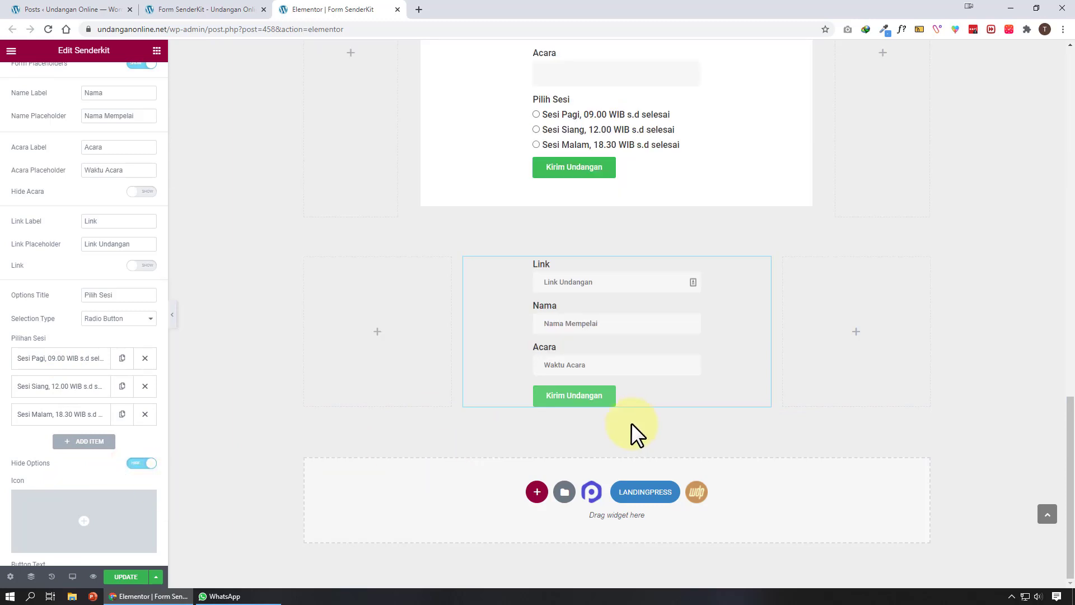
pyautogui.scroll(-2, 96, 485)
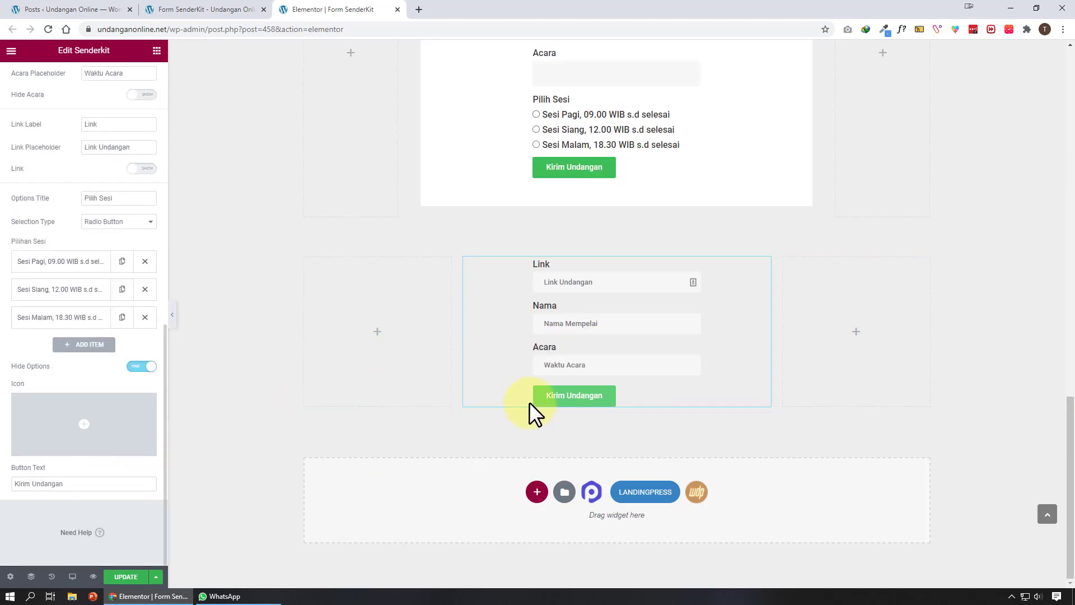
pyautogui.click(105, 425)
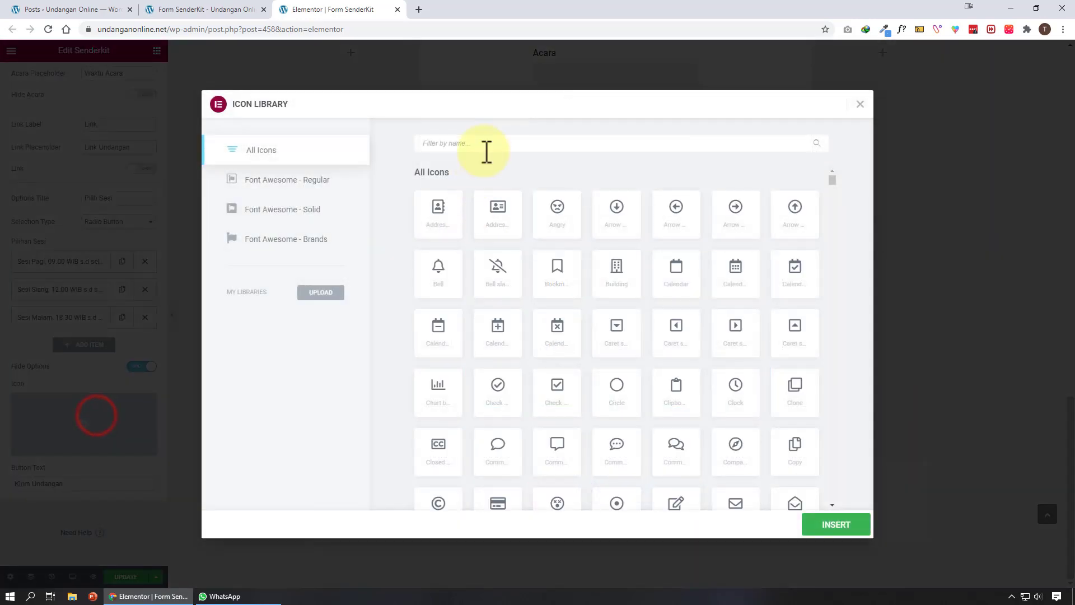
pyautogui.click(486, 149)
pyautogui.write('wha')
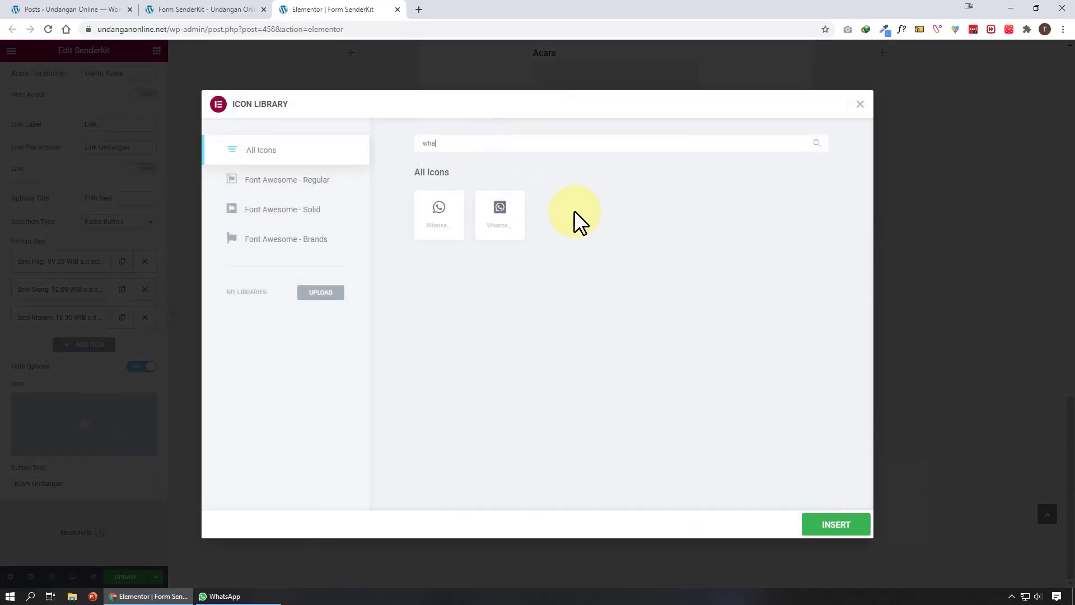
pyautogui.click(442, 217)
pyautogui.click(810, 523)
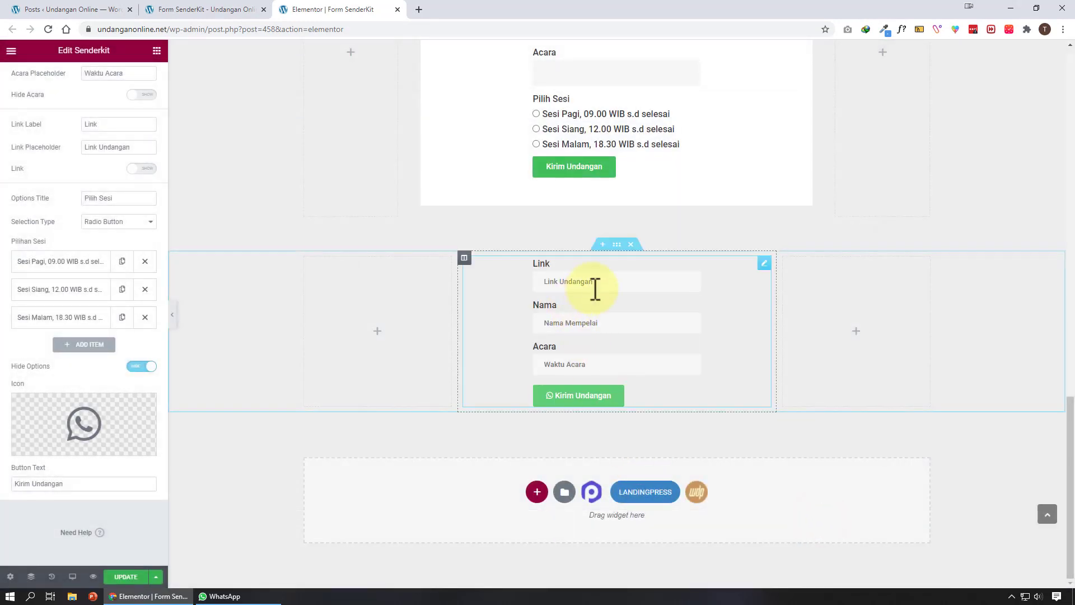
# Set the form's Send option to 'Share to Whatsapp'
pyautogui.scroll(7, 134, 266)
pyautogui.scroll(3, 134, 266)
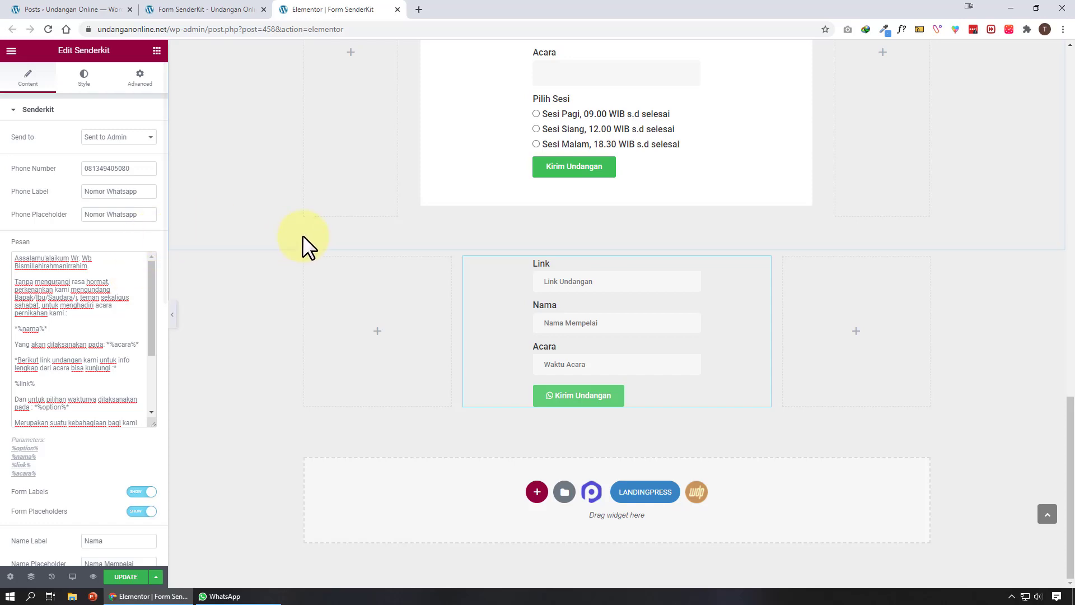
pyautogui.click(107, 138)
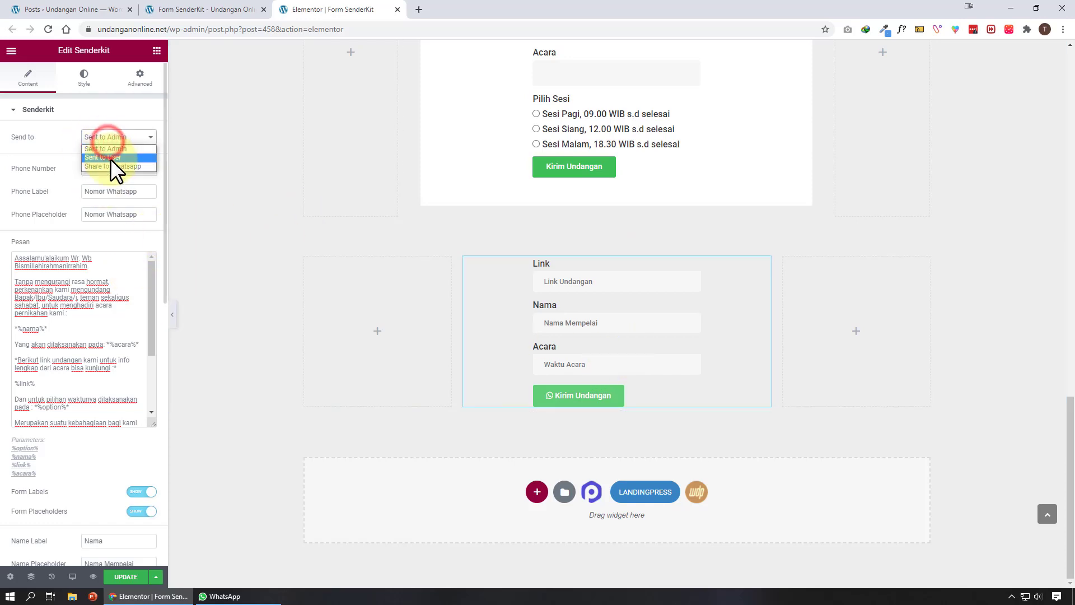
pyautogui.click(110, 157)
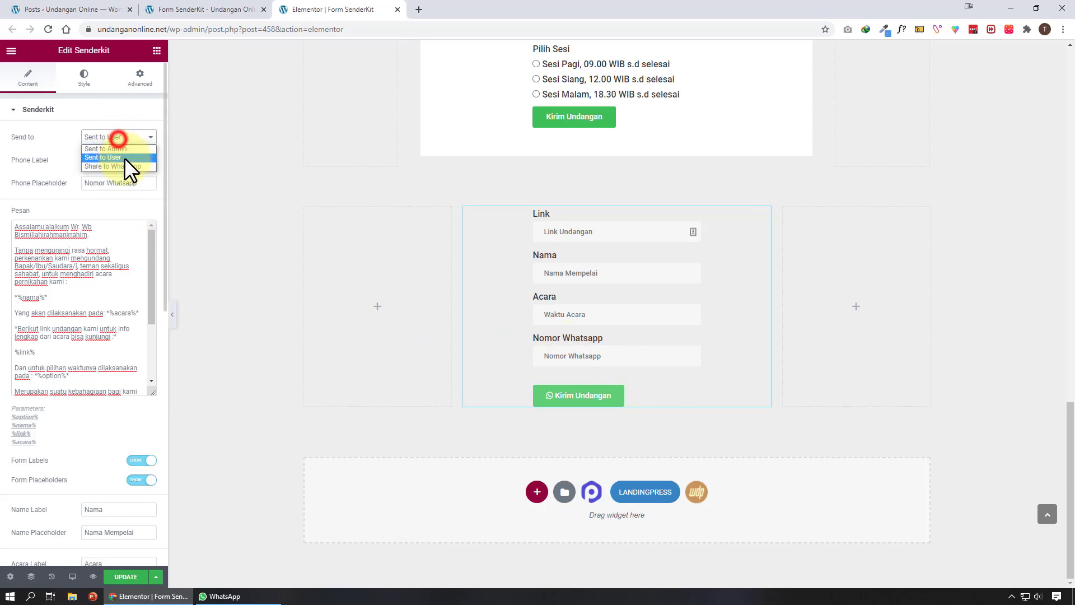
pyautogui.click(127, 163)
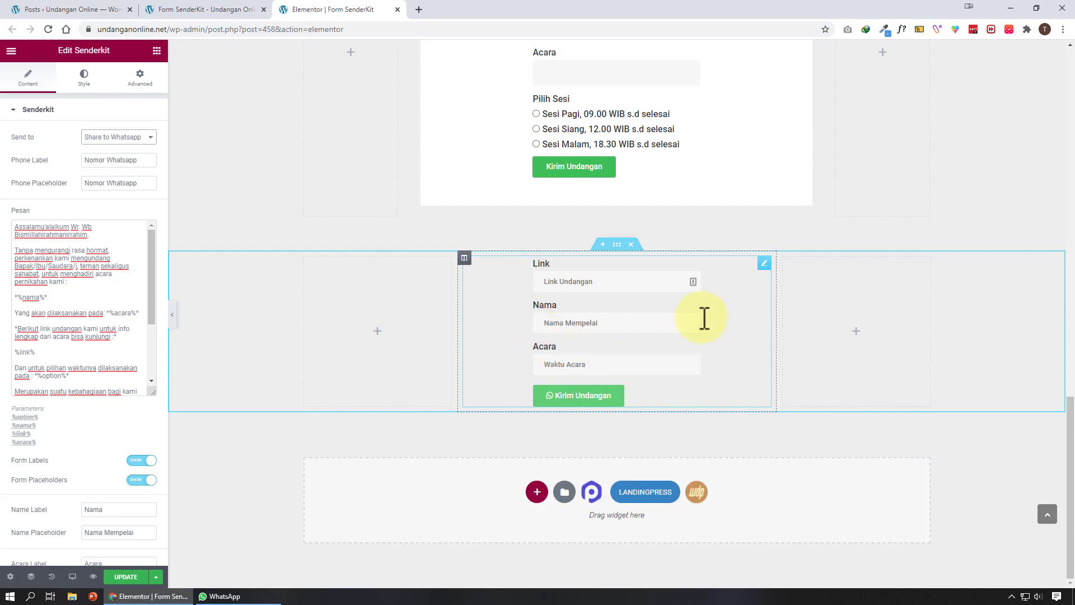
# Set the form label text size to 14
pyautogui.click(90, 83)
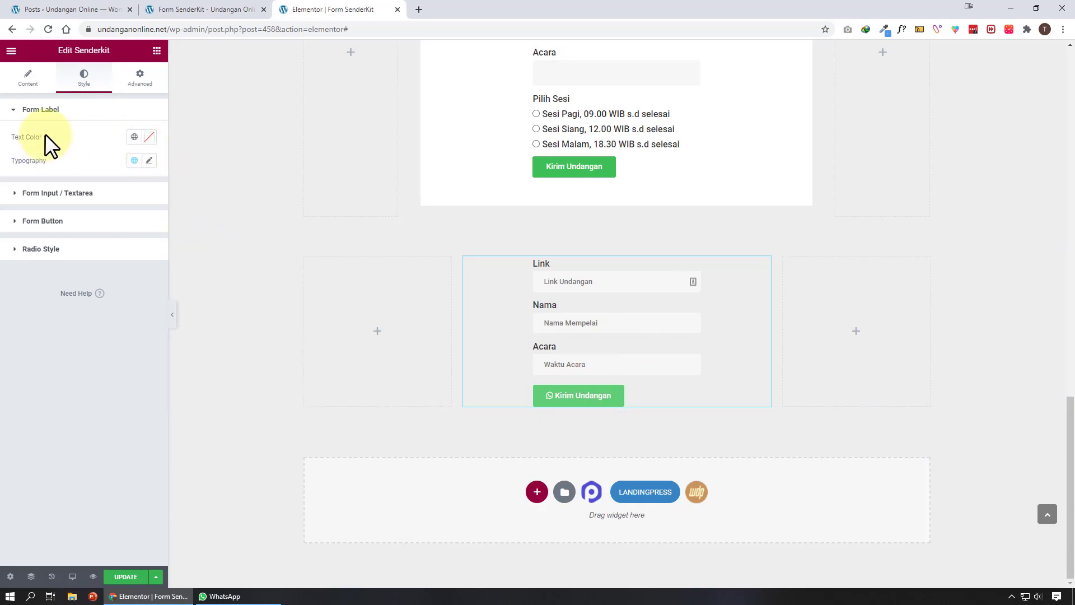
pyautogui.click(149, 160)
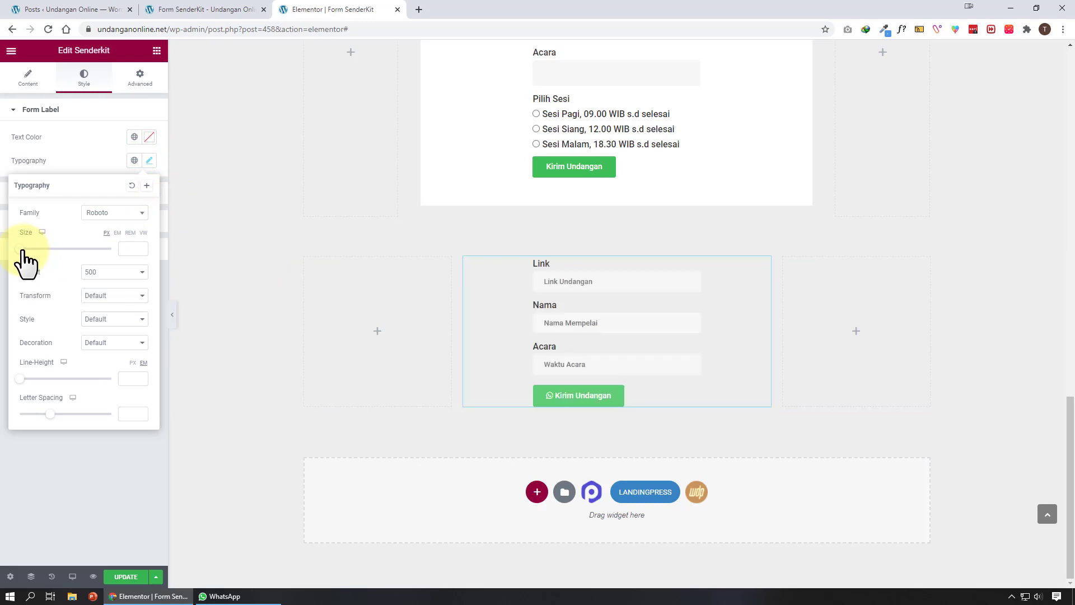
pyautogui.moveTo(23, 250)
pyautogui.mouseDown()
pyautogui.moveTo(34, 244)
pyautogui.moveTo(25, 248)
pyautogui.mouseUp()
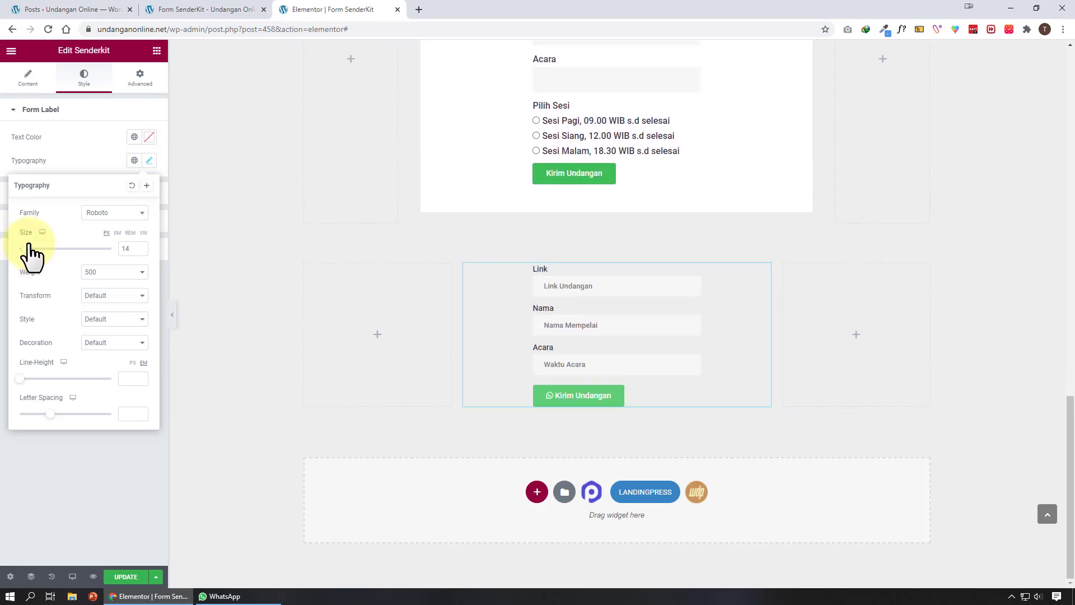
pyautogui.click(91, 160)
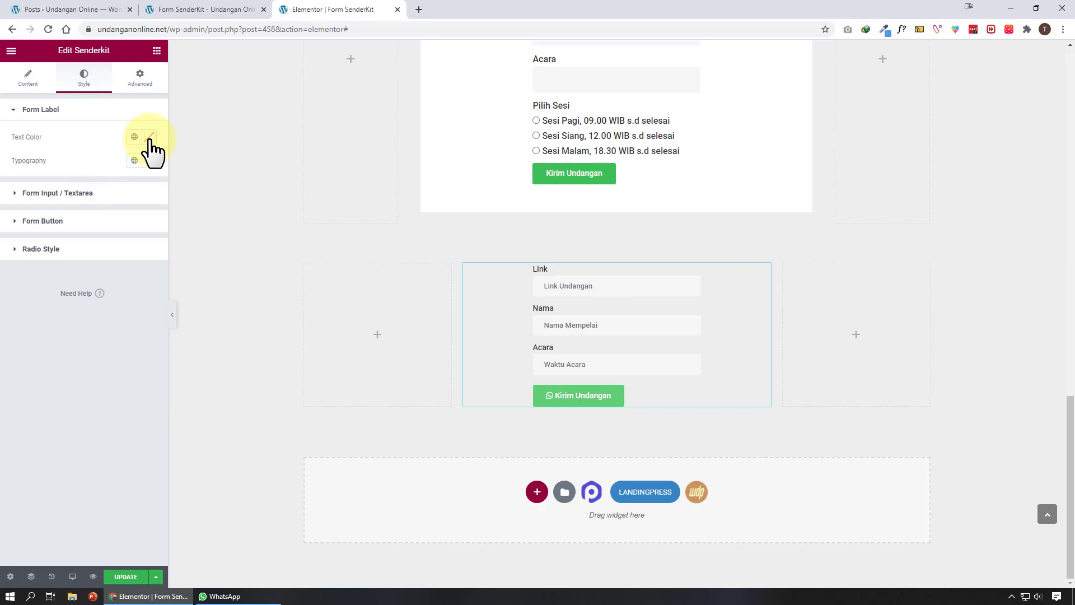
# Set the form input text size to 17
pyautogui.click(130, 192)
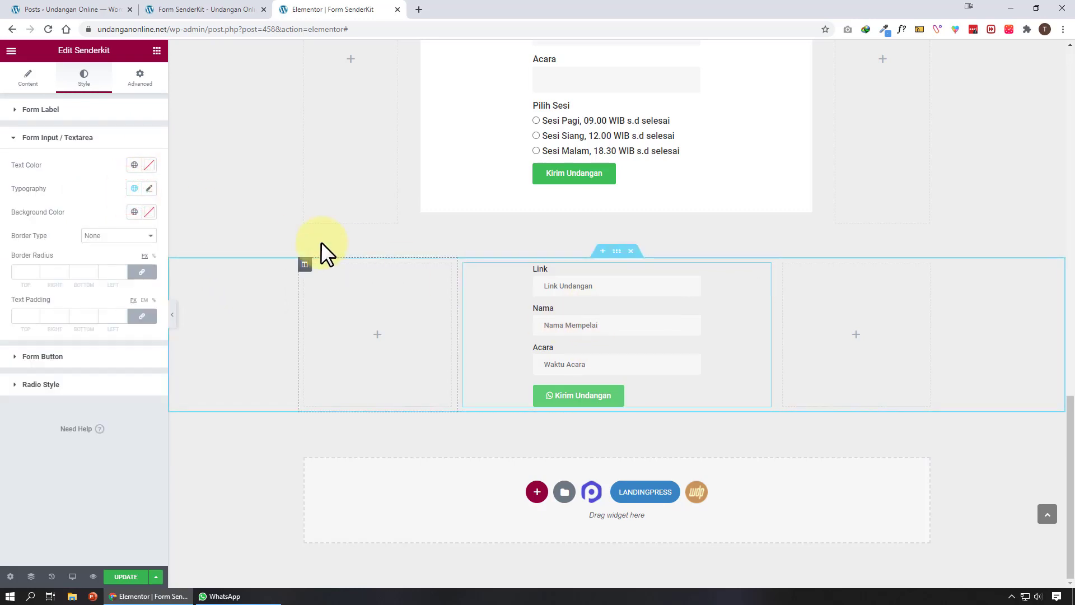
pyautogui.click(149, 188)
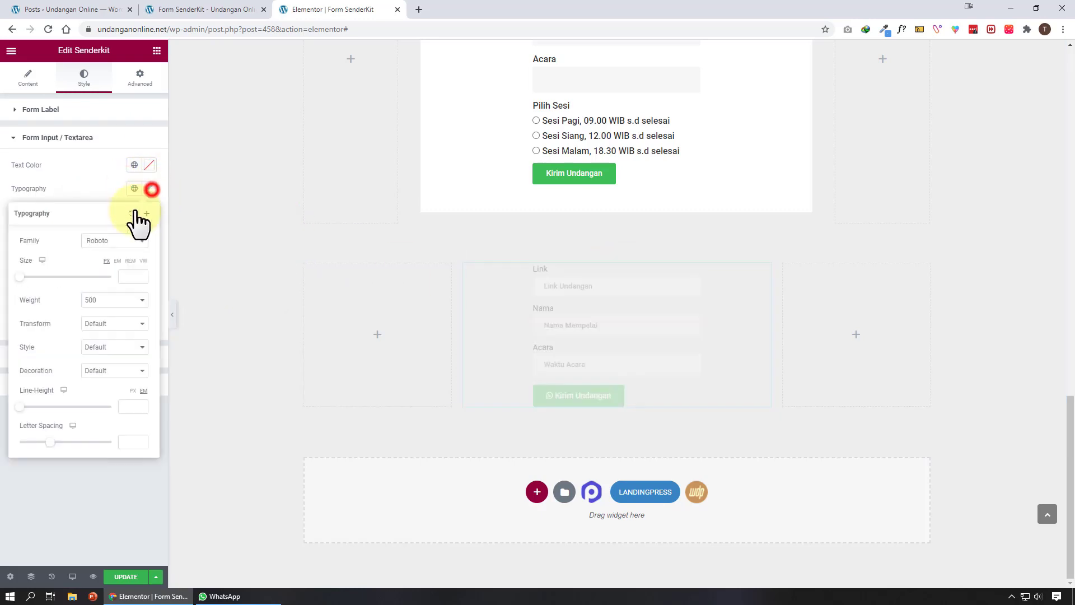
pyautogui.click(28, 277)
pyautogui.moveTo(30, 276); pyautogui.dragTo(31, 275)
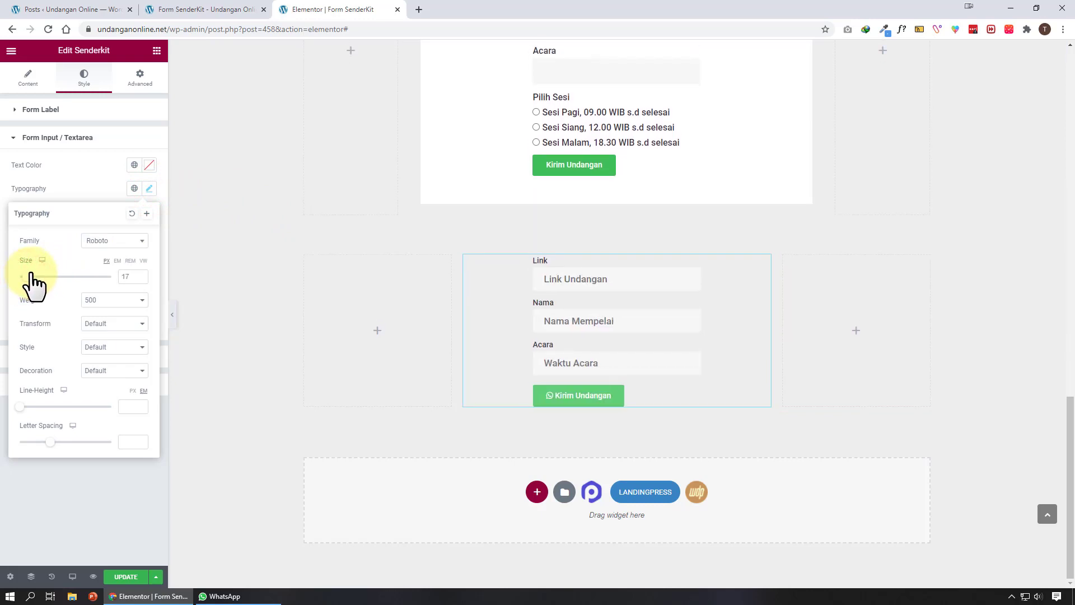
pyautogui.click(82, 173)
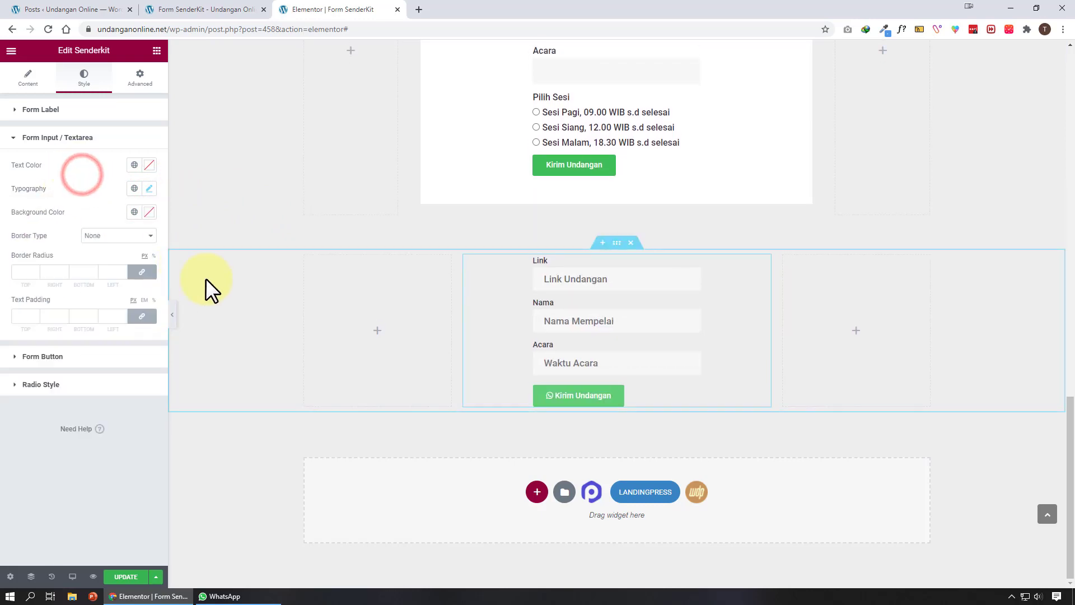
# Give the form inputs a light green background
pyautogui.click(151, 220)
pyautogui.moveTo(67, 319)
pyautogui.mouseDown()
pyautogui.moveTo(77, 271)
pyautogui.moveTo(72, 283)
pyautogui.moveTo(55, 247)
pyautogui.moveTo(101, 230)
pyautogui.moveTo(133, 240)
pyautogui.moveTo(65, 249)
pyautogui.mouseUp()
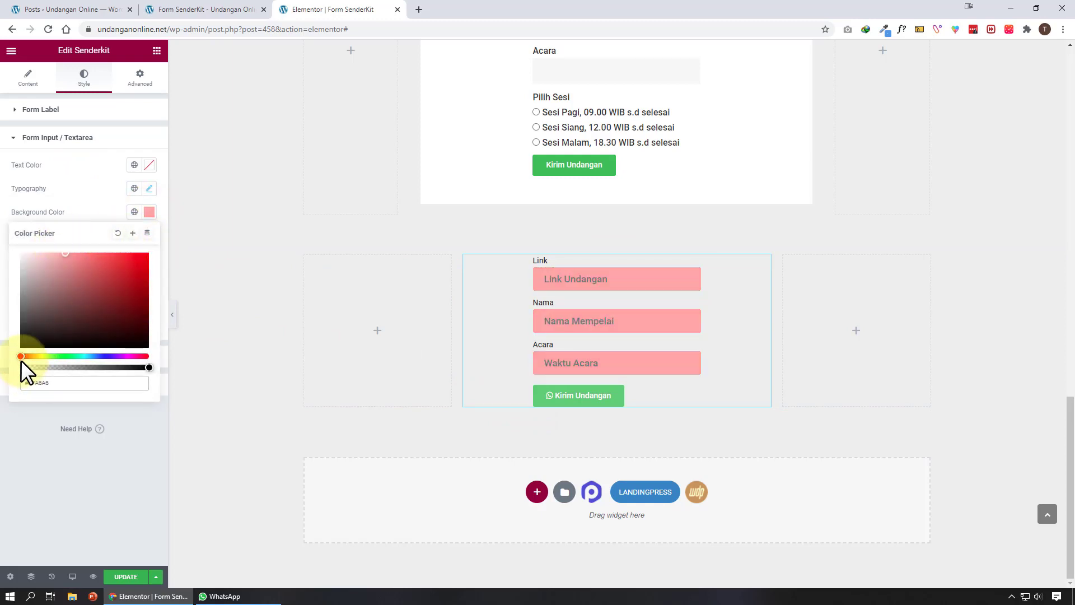
pyautogui.moveTo(21, 357); pyautogui.dragTo(57, 356)
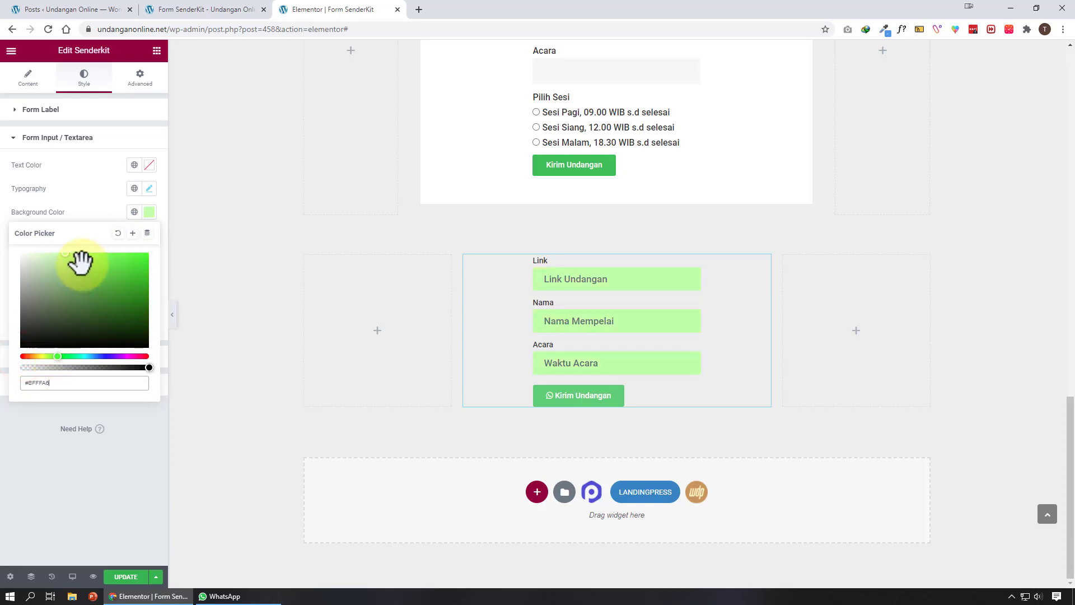
# Try maroon input text and test it by typing 'asada' in the Link field
pyautogui.click(150, 166)
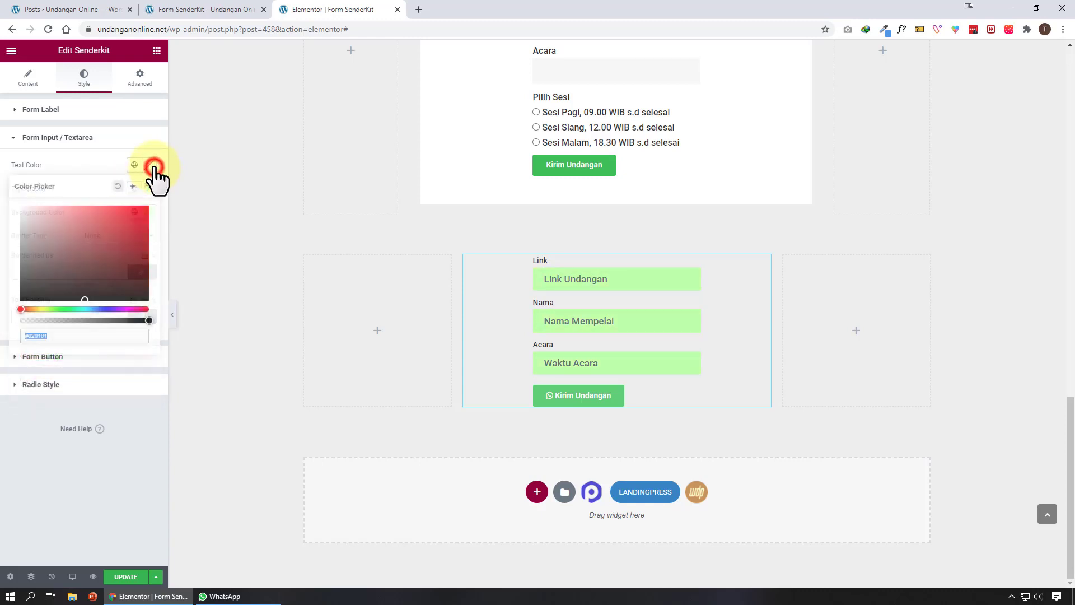
pyautogui.moveTo(64, 238); pyautogui.dragTo(22, 186)
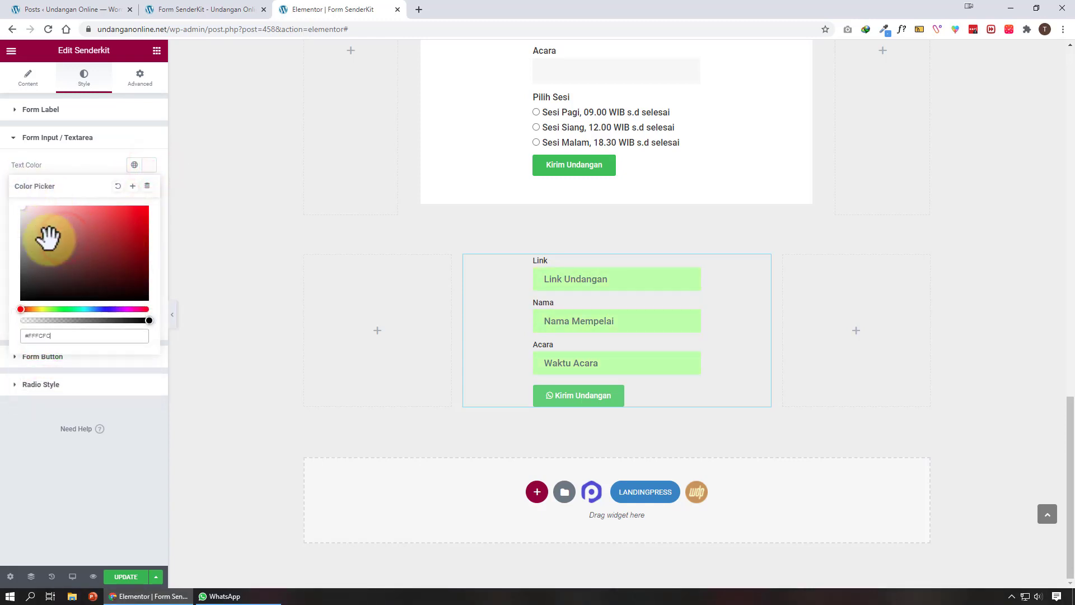
pyautogui.moveTo(75, 267); pyautogui.dragTo(108, 279)
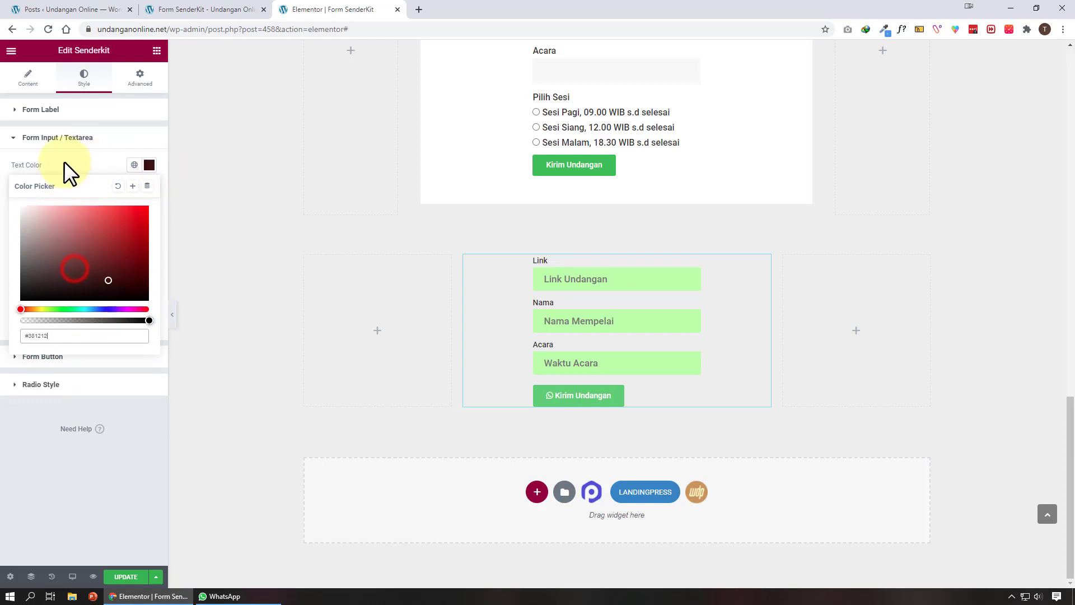
pyautogui.click(65, 161)
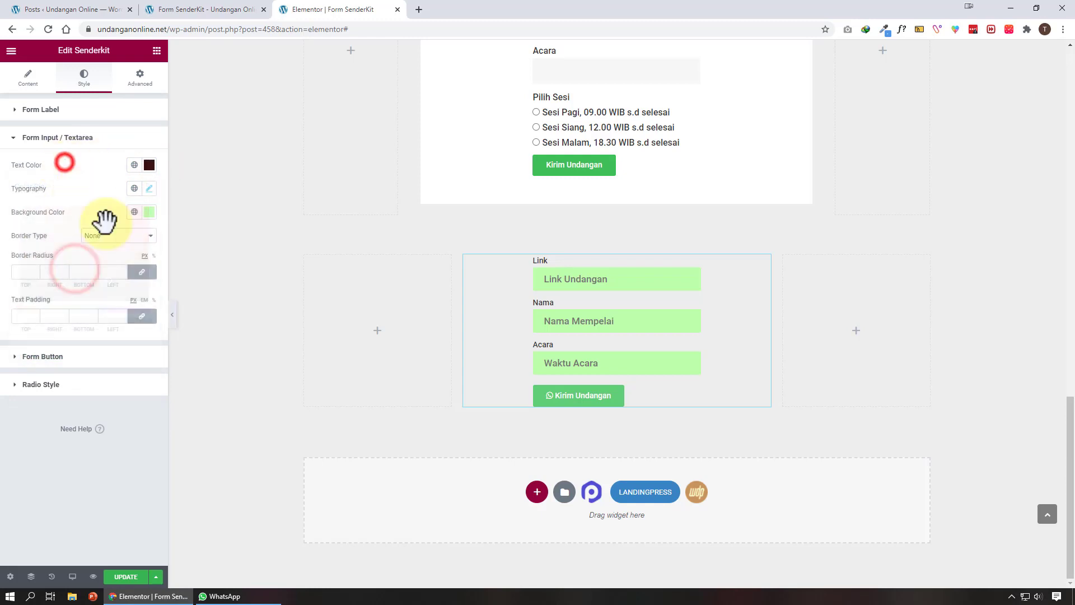
pyautogui.click(585, 280)
pyautogui.write('asada')
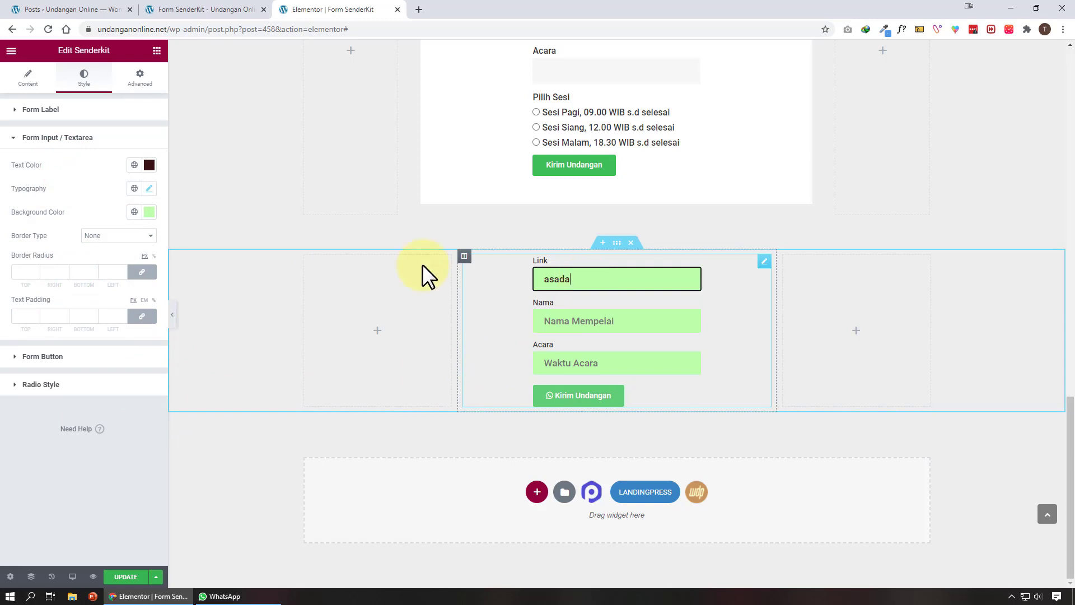
# Change the input text colour to a darker green
pyautogui.click(149, 165)
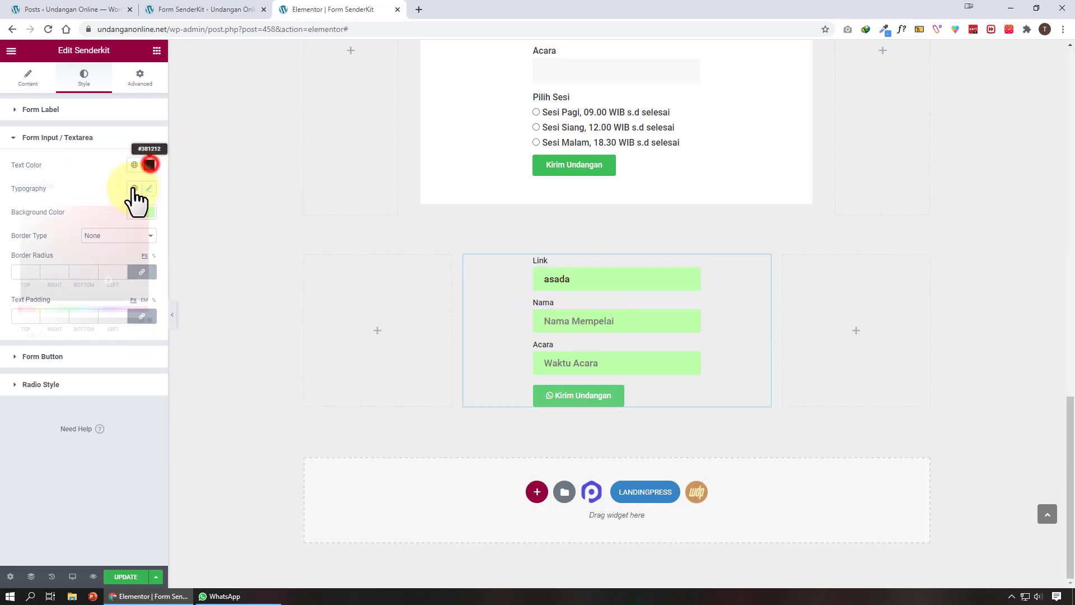
pyautogui.click(31, 208)
pyautogui.moveTo(21, 156); pyautogui.dragTo(1, 148)
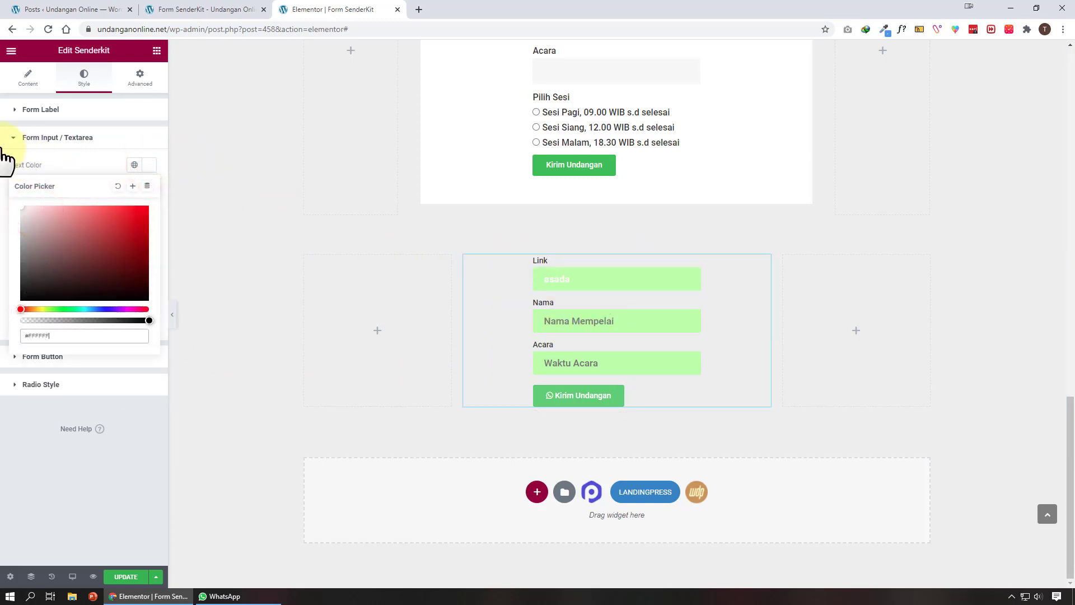
pyautogui.moveTo(21, 309); pyautogui.dragTo(56, 310)
pyautogui.click(100, 238)
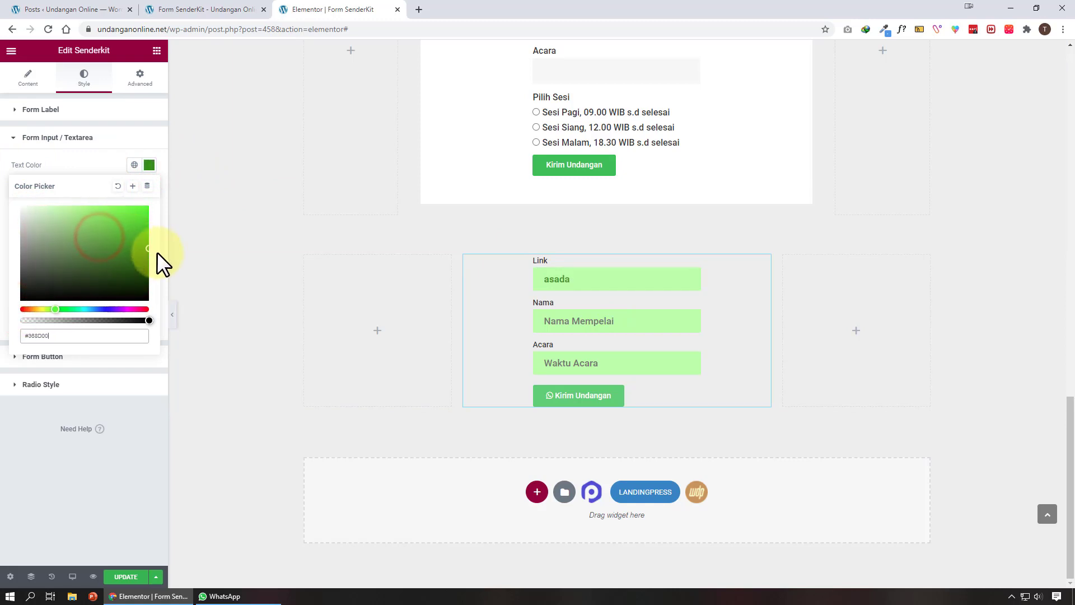
pyautogui.click(113, 154)
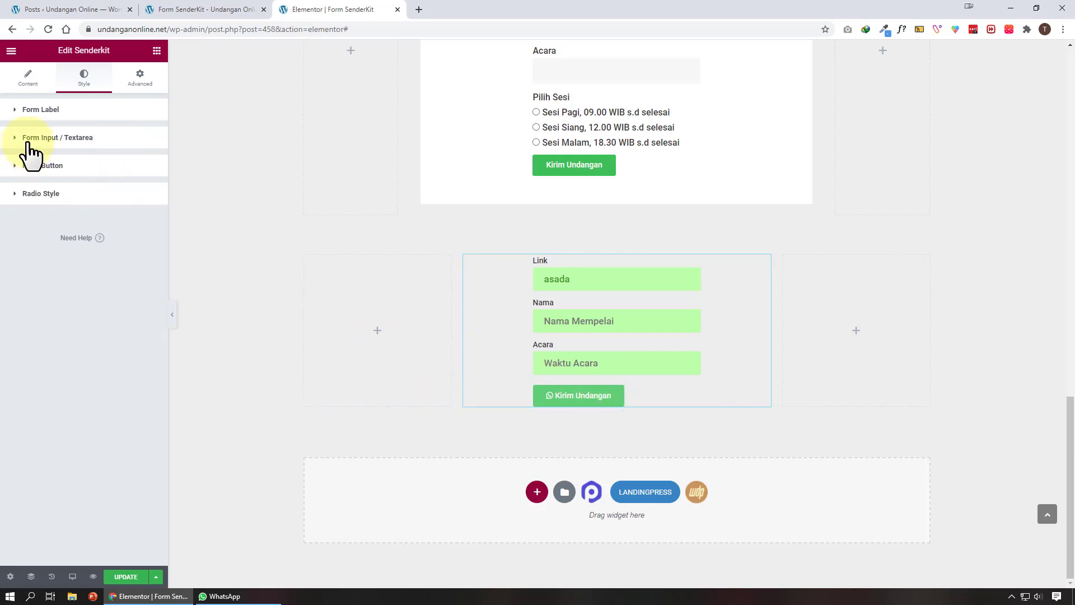
# Give the Kirim Undangan button a deeper green background
pyautogui.click(70, 164)
pyautogui.click(149, 264)
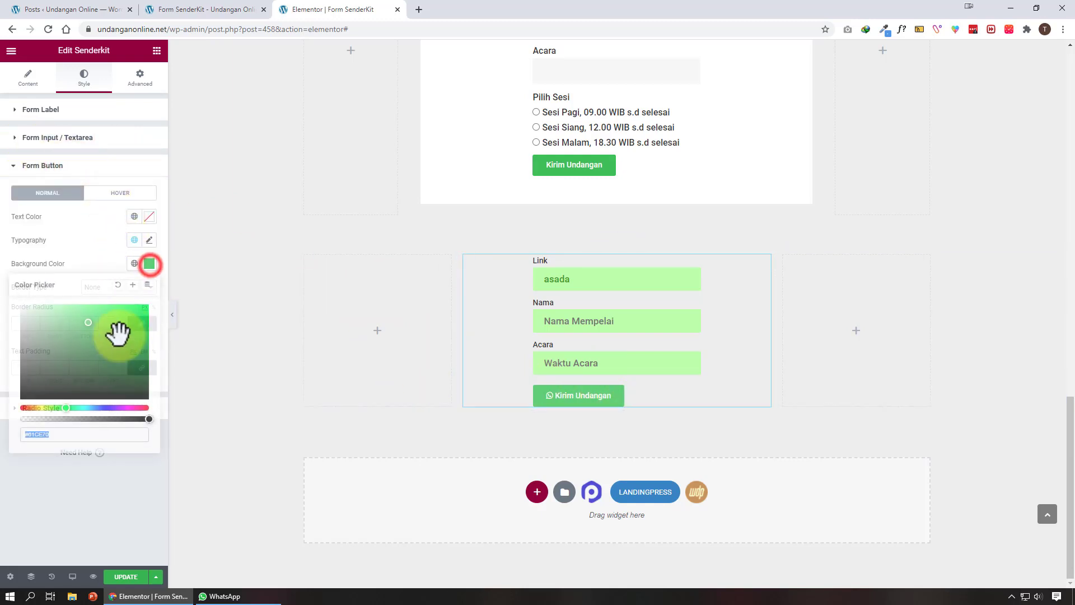
pyautogui.moveTo(115, 331)
pyautogui.mouseDown()
pyautogui.moveTo(134, 351)
pyautogui.moveTo(129, 322)
pyautogui.moveTo(134, 336)
pyautogui.mouseUp()
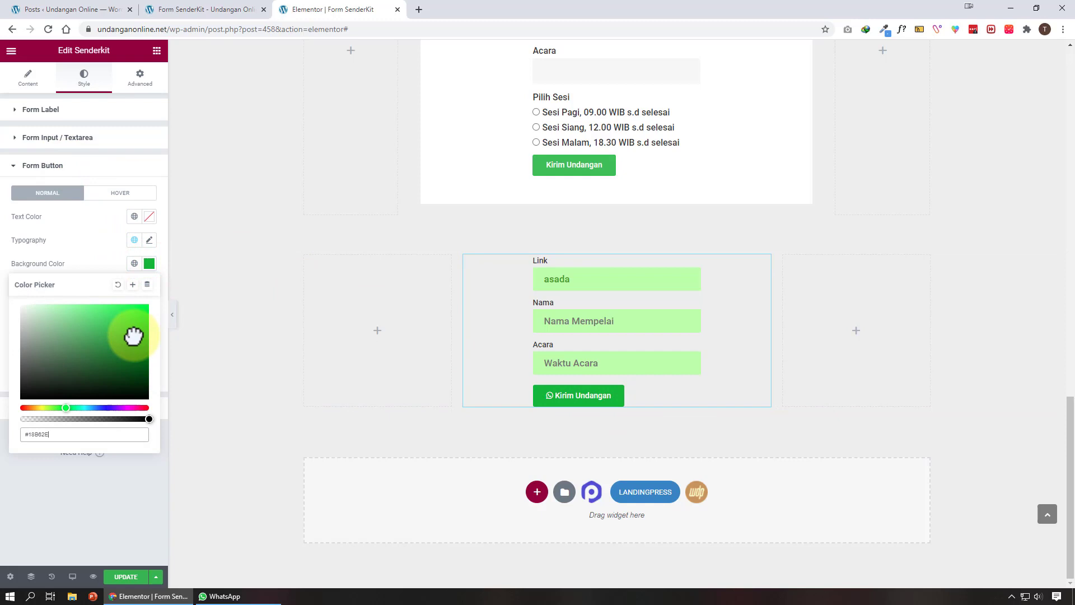
# Set the button's hover background colour to red #DB2121
pyautogui.click(122, 196)
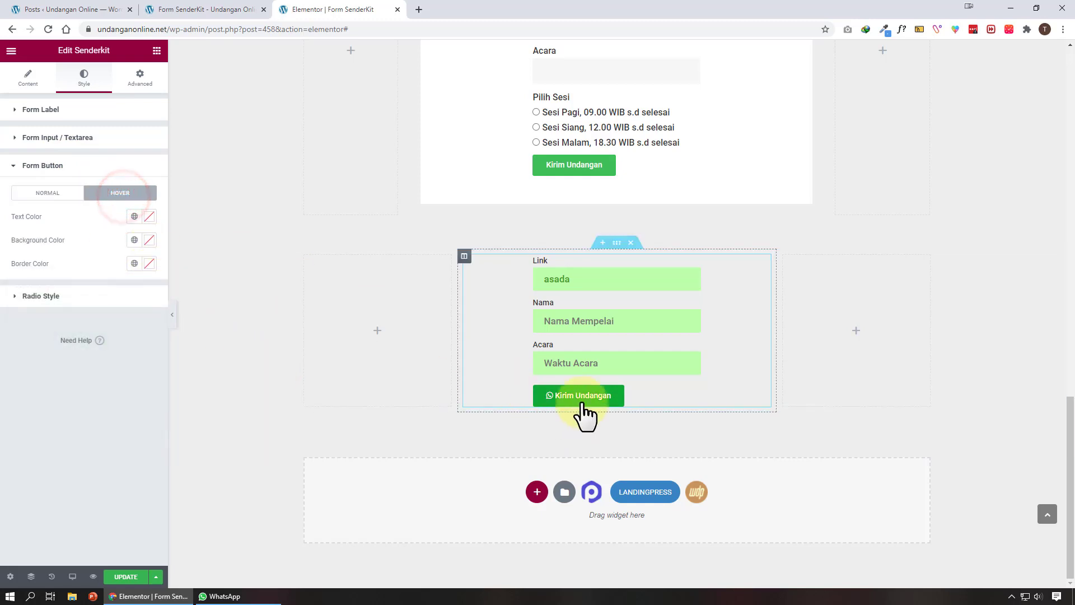
pyautogui.click(149, 240)
pyautogui.click(123, 302)
pyautogui.moveTo(126, 299); pyautogui.dragTo(130, 294)
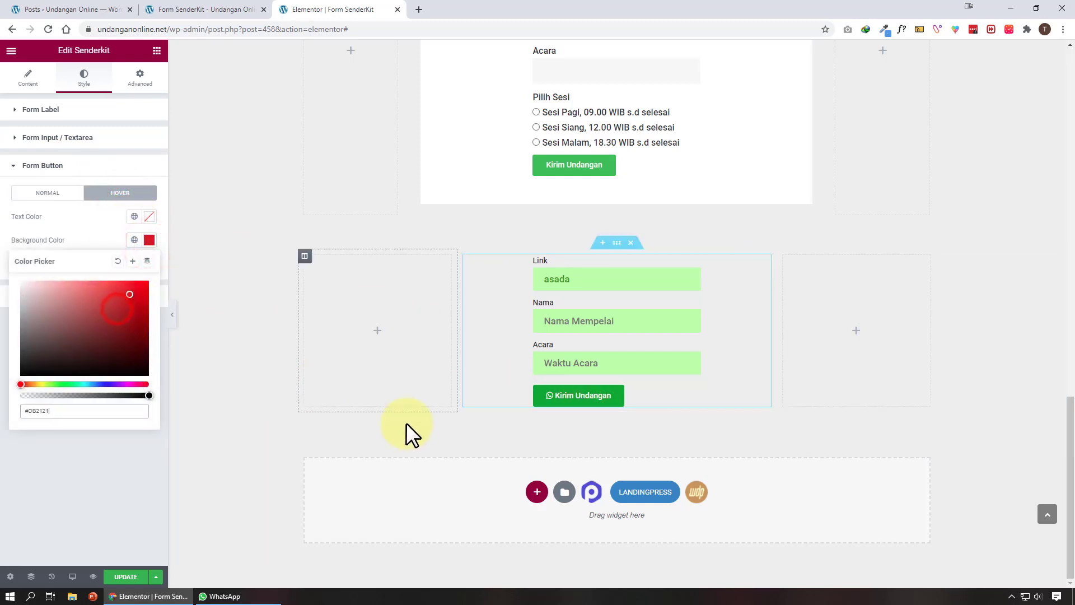
pyautogui.click(118, 237)
pyautogui.click(108, 297)
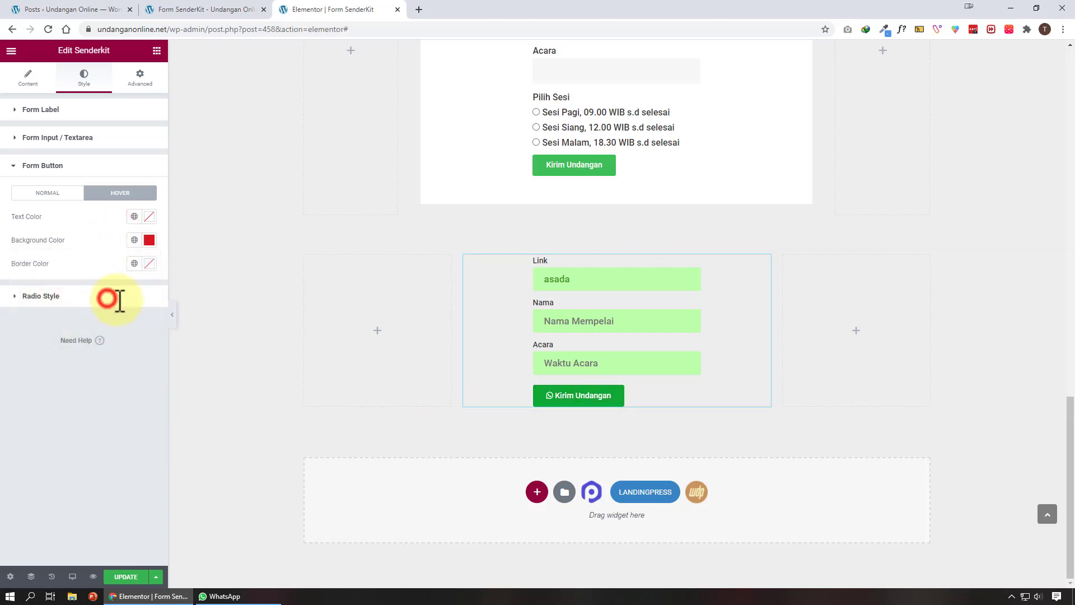
pyautogui.click(27, 77)
# Show the Pilih Sesi session options again and review their radio styling
pyautogui.scroll(-8, 143, 442)
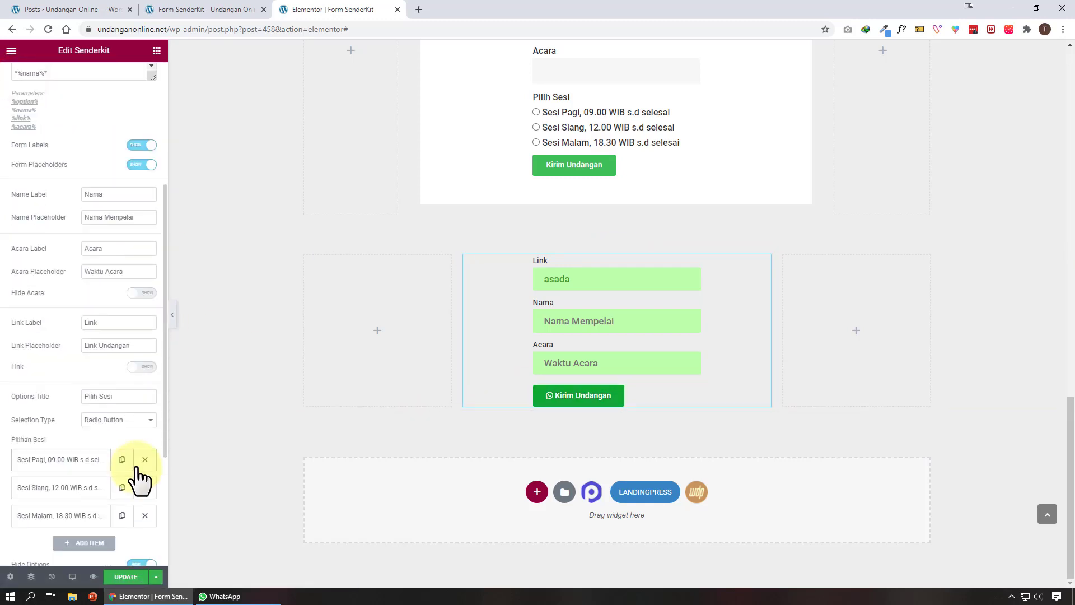
pyautogui.click(141, 366)
pyautogui.scroll(8, 100, 177)
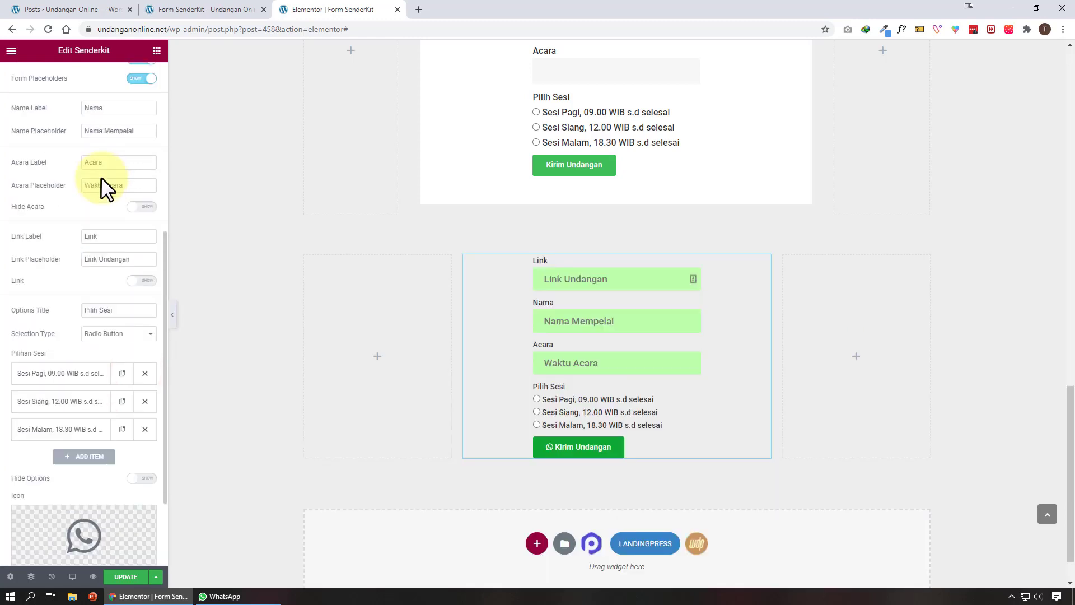
pyautogui.click(81, 80)
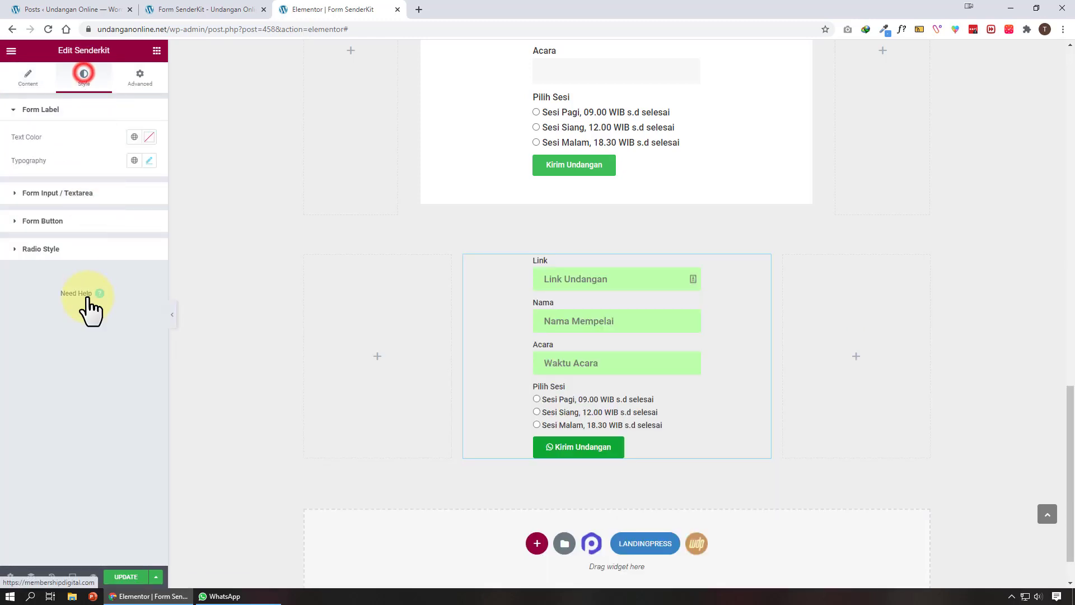
pyautogui.click(112, 248)
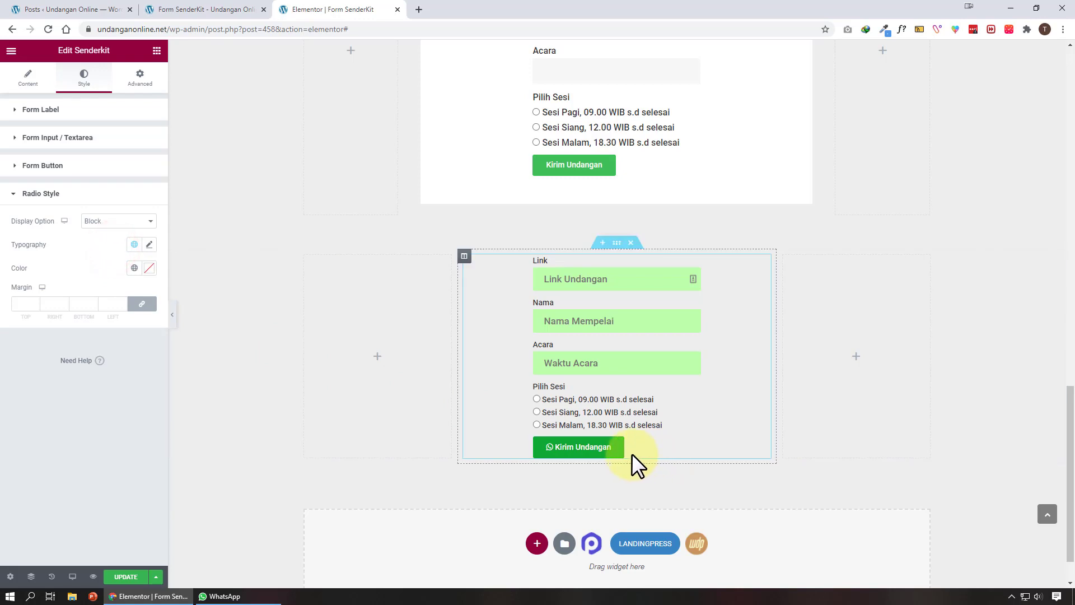
pyautogui.click(28, 88)
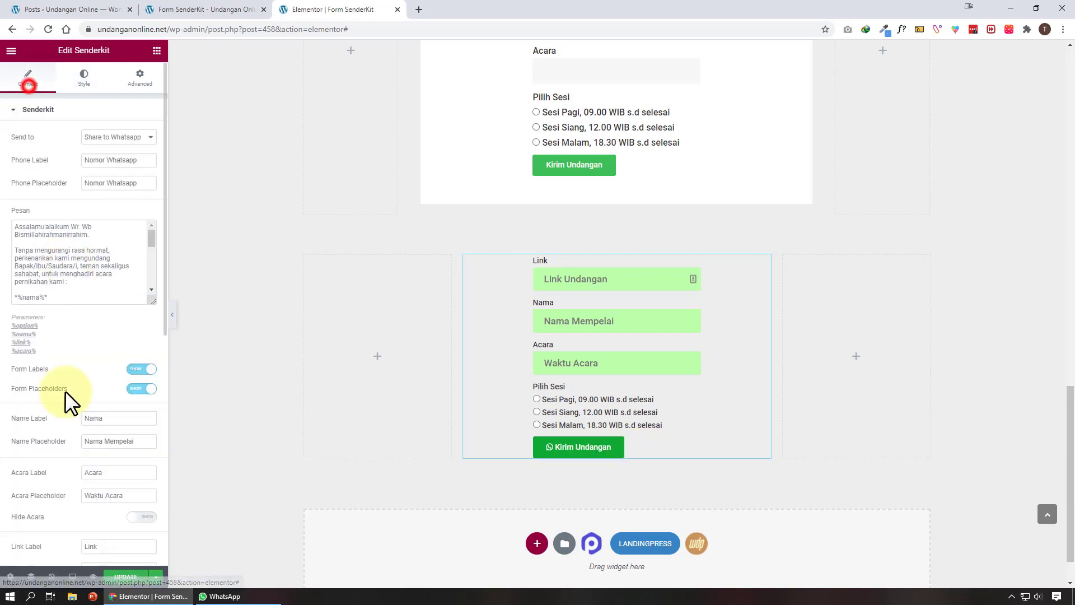
# Switch the session choices to a Select dropdown, check it, and hide them again
pyautogui.scroll(-10, 66, 401)
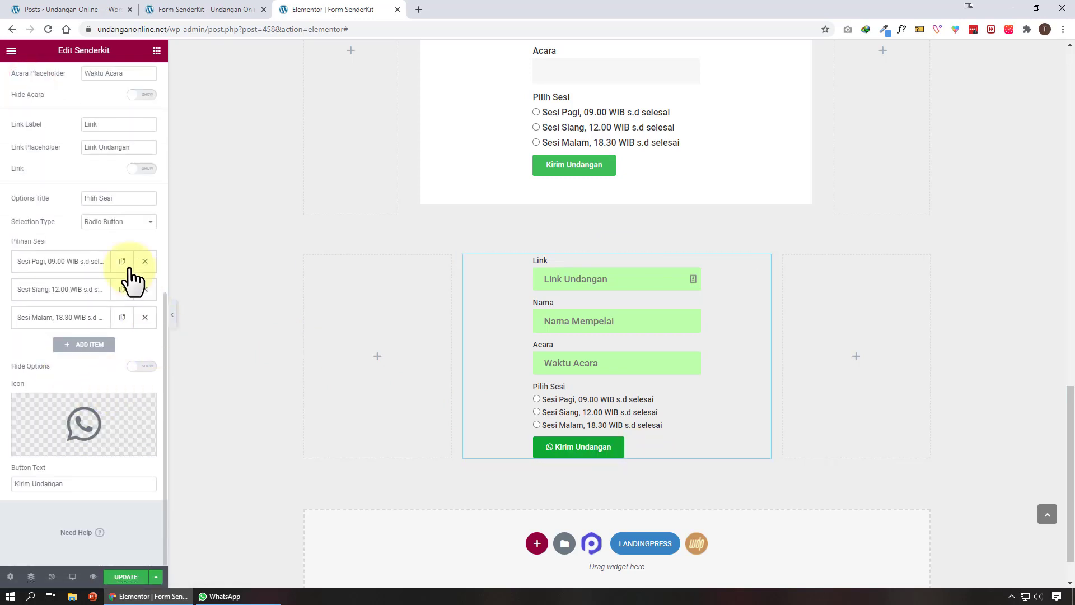
pyautogui.click(116, 225)
pyautogui.click(119, 239)
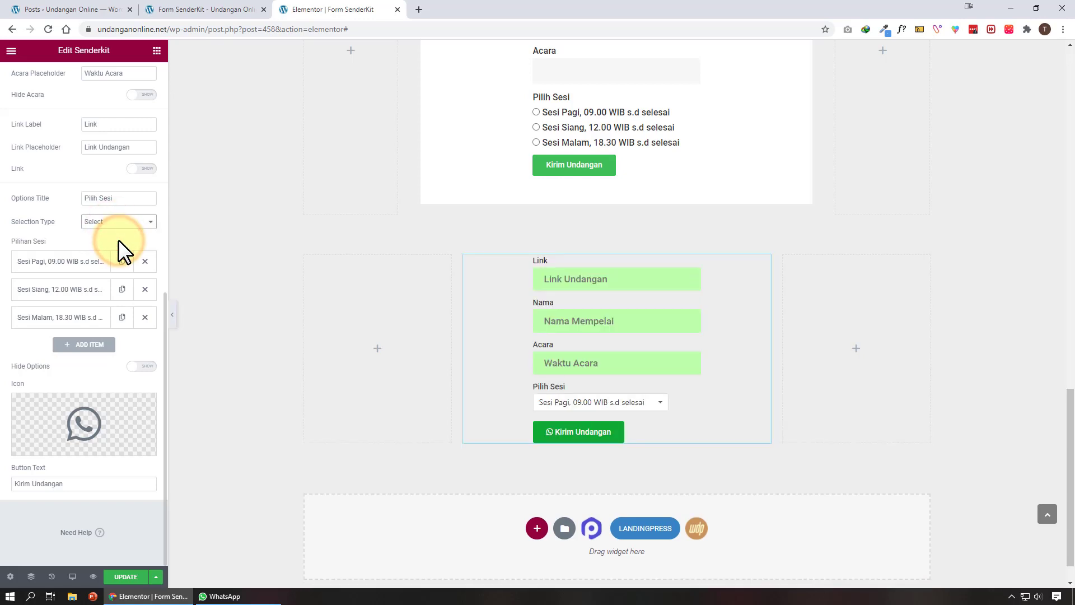
pyautogui.click(619, 401)
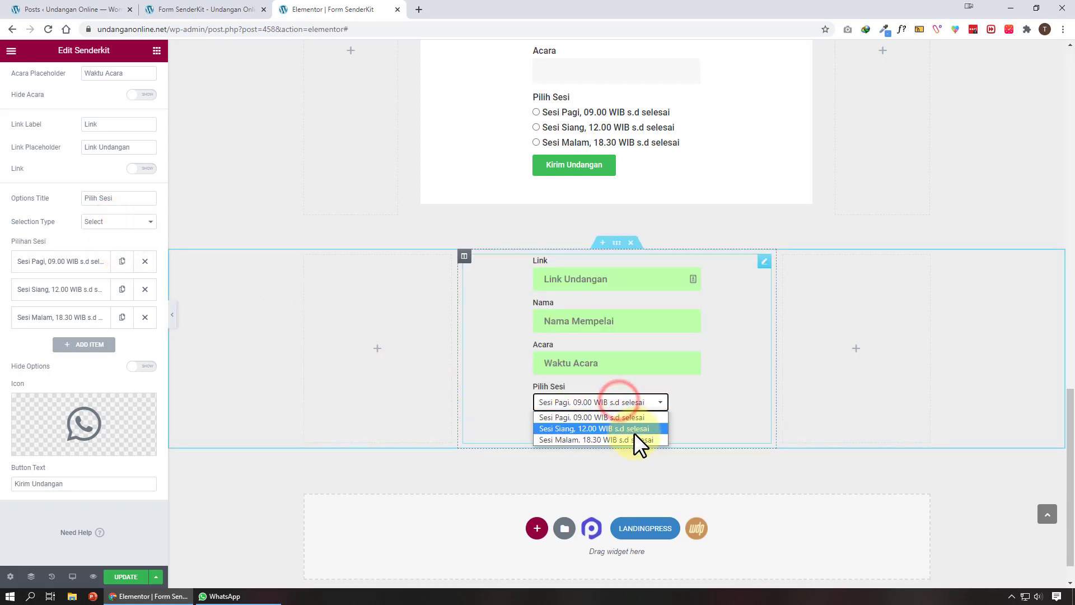
pyautogui.click(141, 367)
pyautogui.scroll(8, 92, 230)
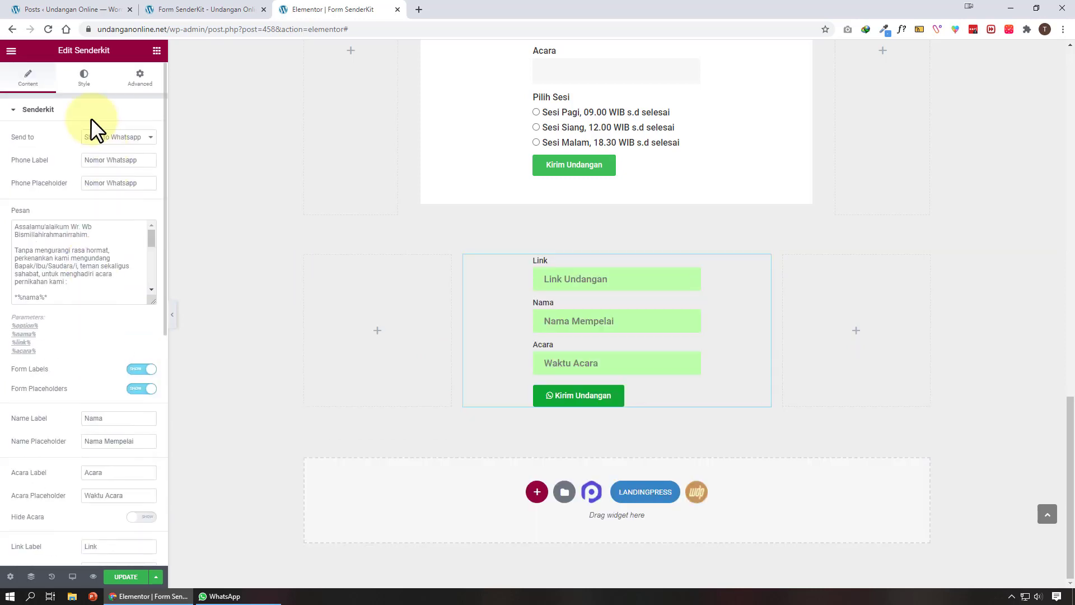
# Save the page with UPDATE and open its preview in a new tab
pyautogui.click(83, 81)
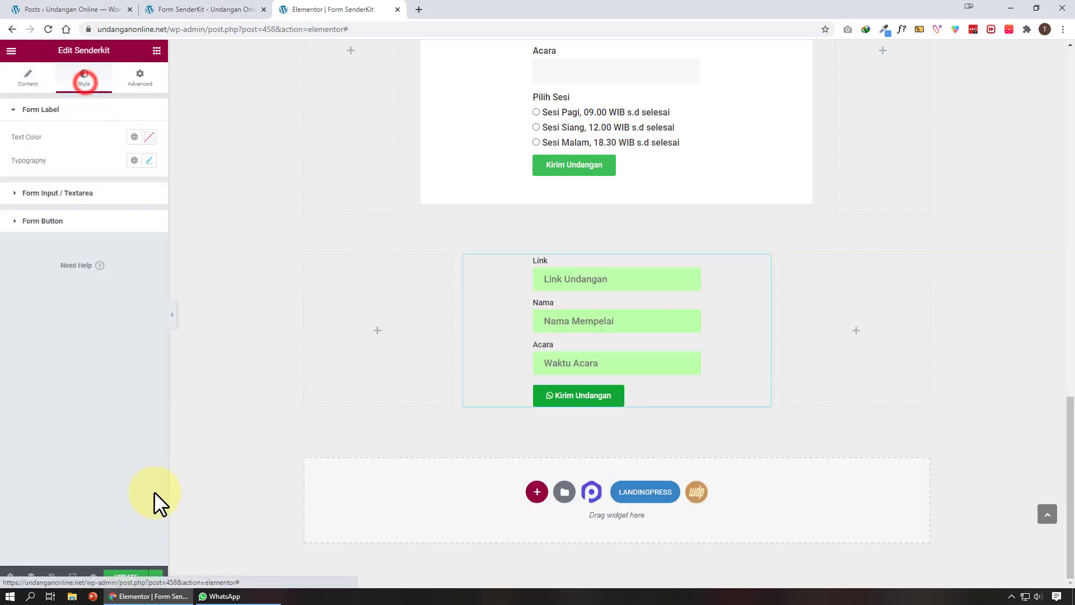
pyautogui.click(129, 577)
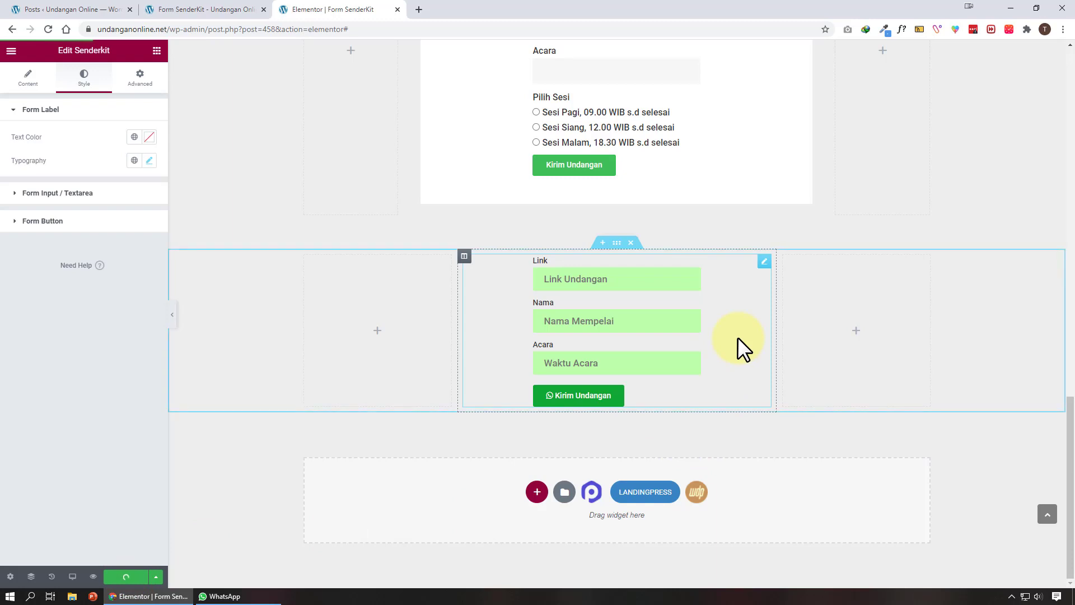
pyautogui.click(28, 77)
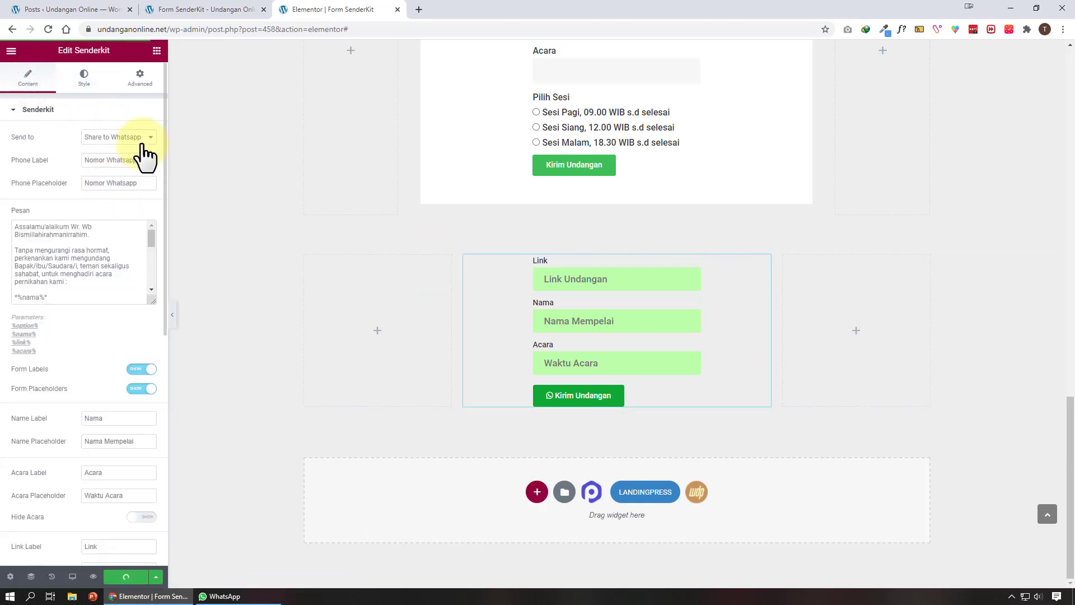
pyautogui.click(93, 577)
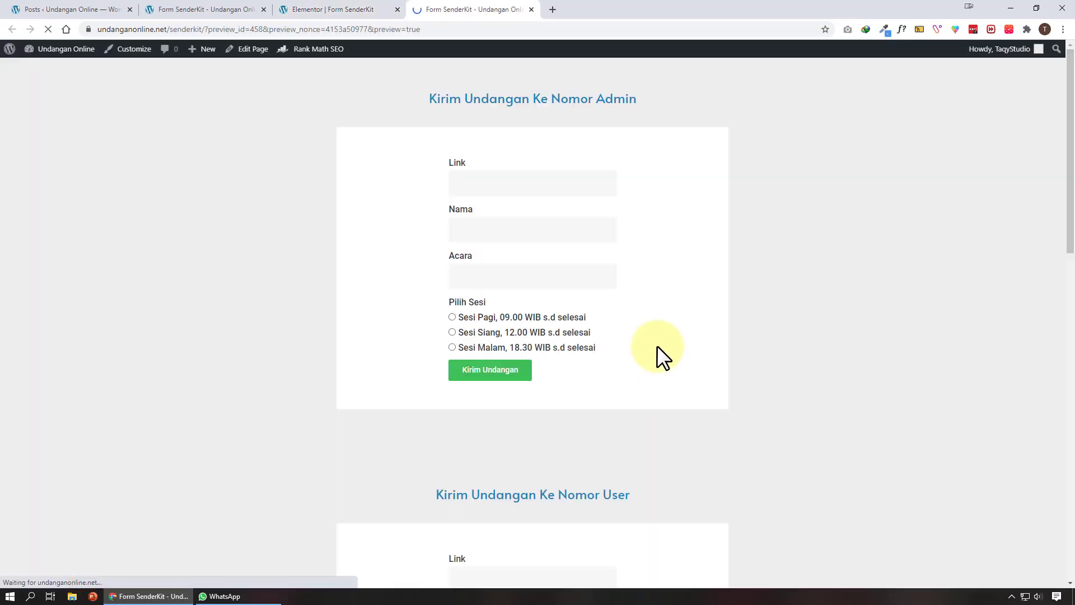
# Copy the Andy & Zhea post's web address into the form's Link field
pyautogui.scroll(-15, 657, 345)
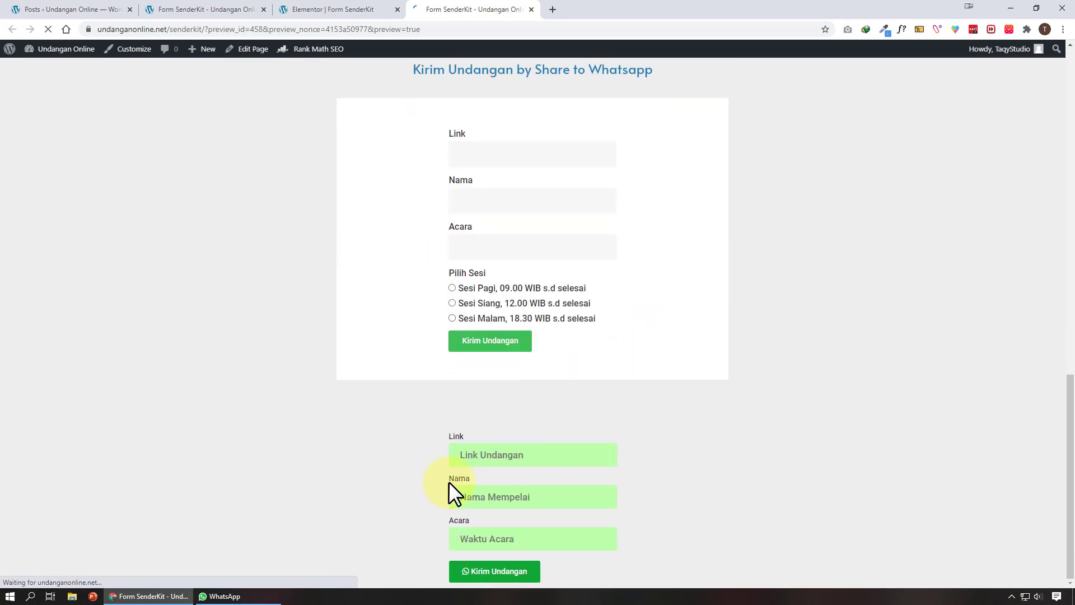
pyautogui.click(538, 457)
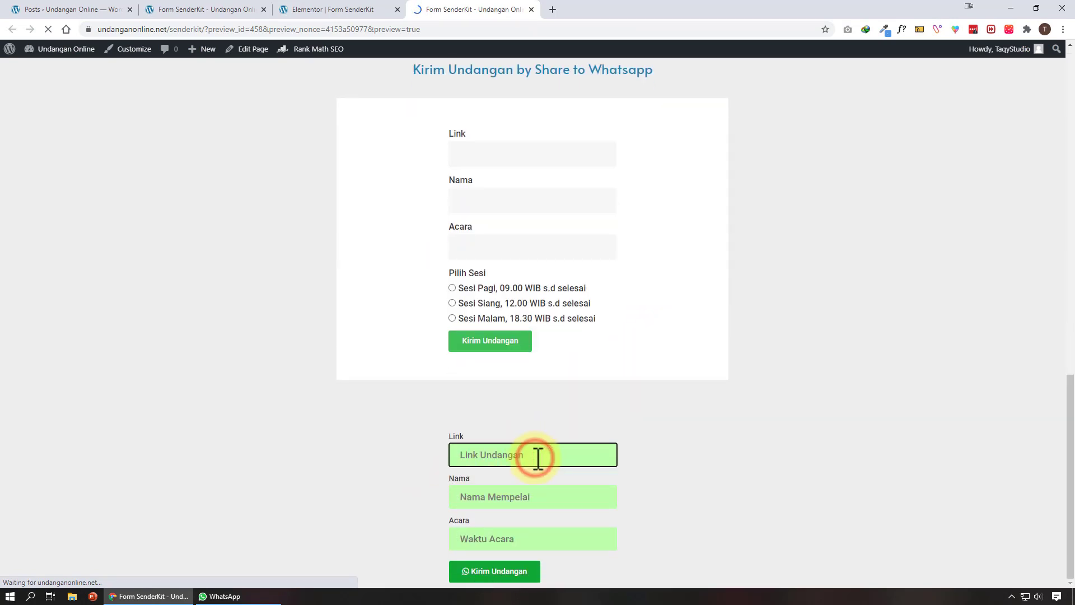
pyautogui.click(75, 9)
pyautogui.moveTo(255, 479)
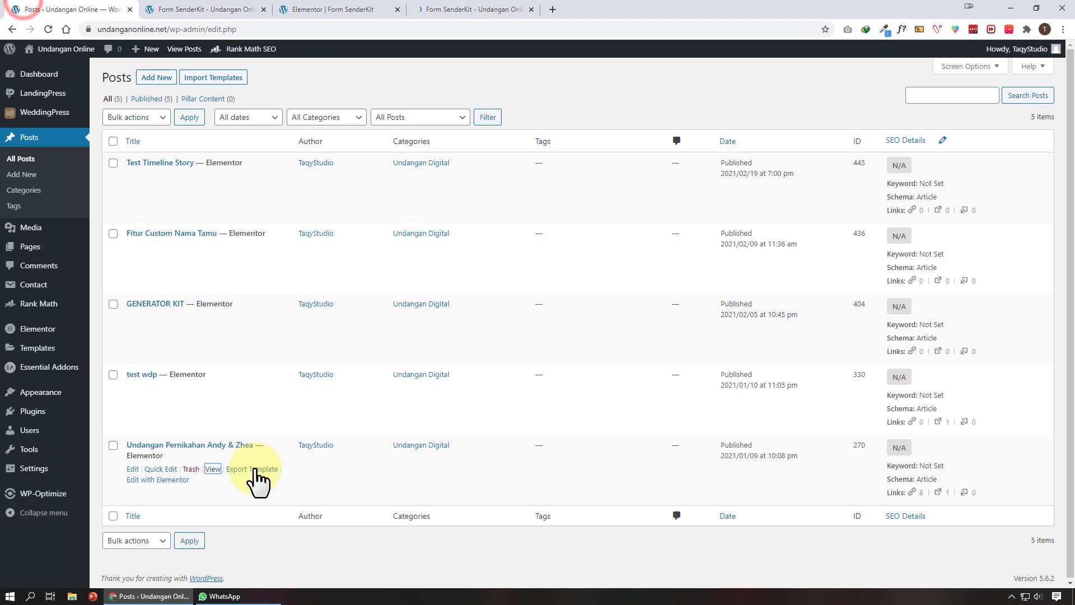
pyautogui.rightClick(214, 470)
pyautogui.click(347, 314)
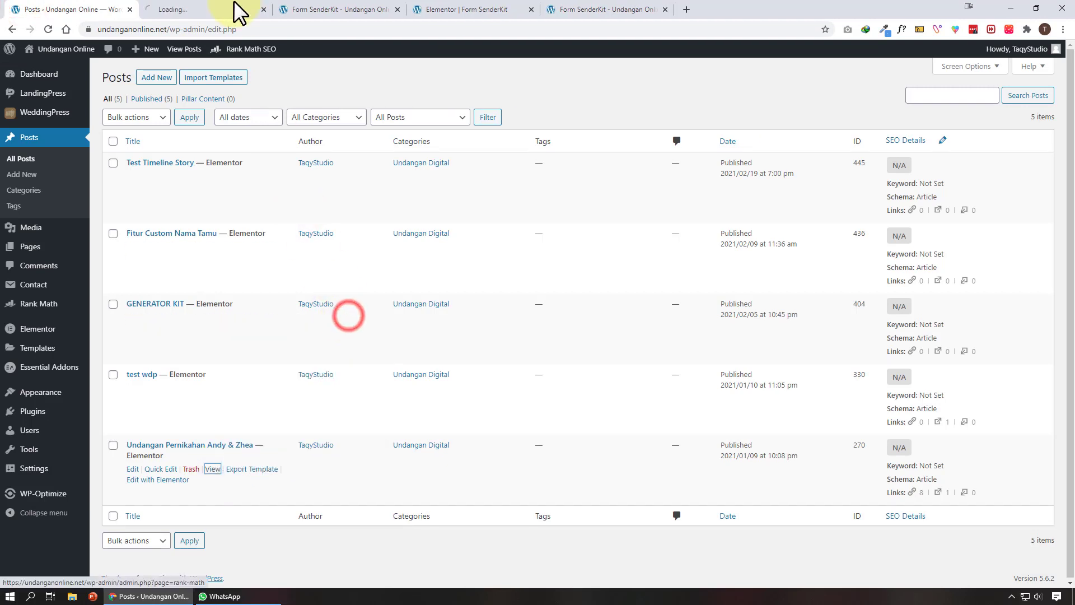
pyautogui.click(234, 7)
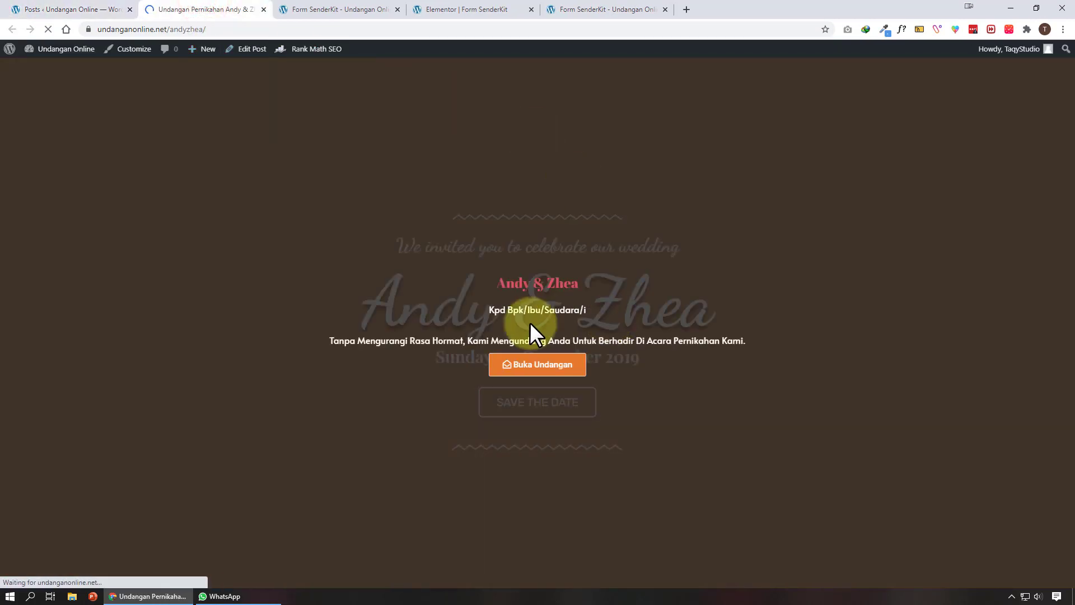
pyautogui.click(250, 30)
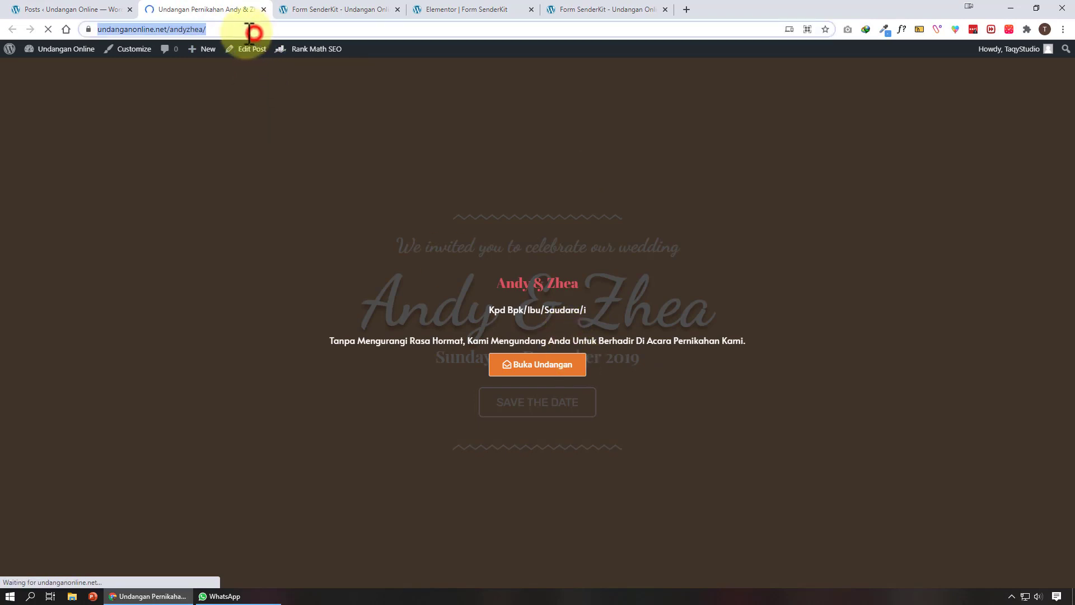
pyautogui.rightClick(205, 28)
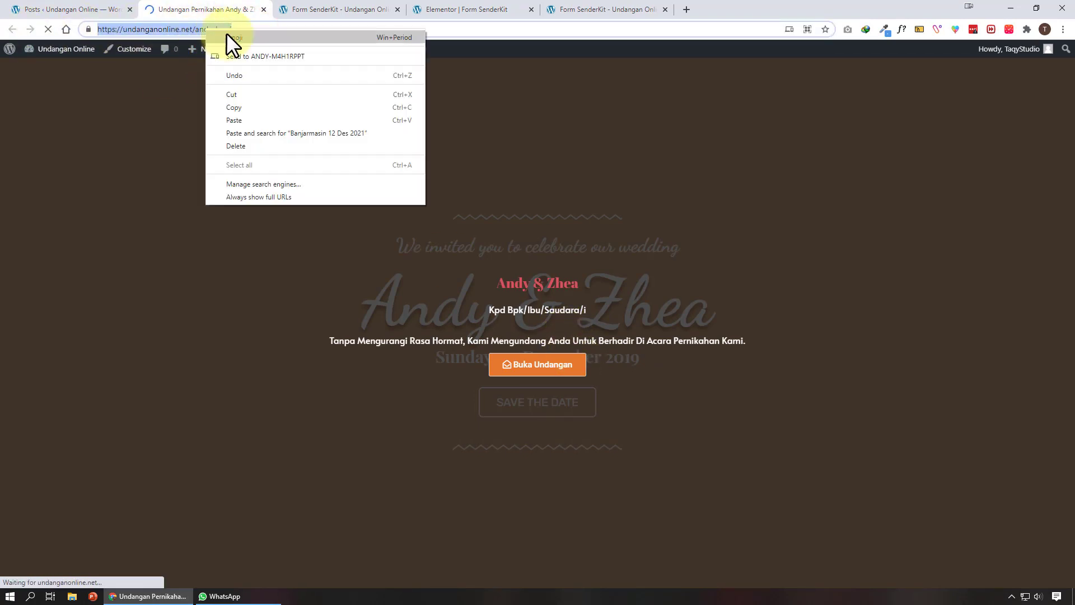
pyautogui.click(264, 104)
pyautogui.click(607, 9)
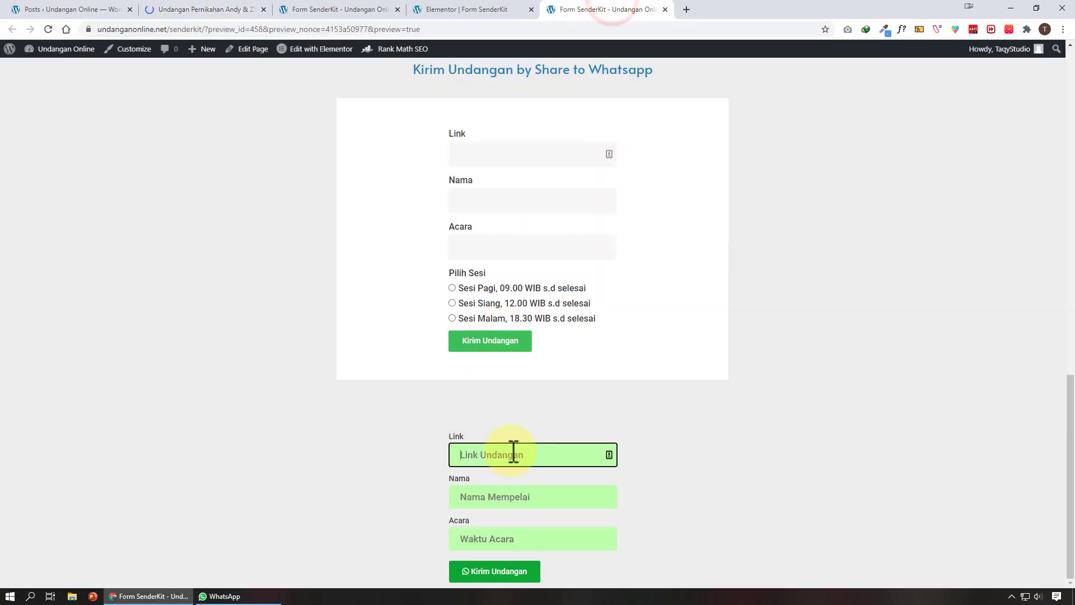
pyautogui.hotkey('ctrl', 'v')
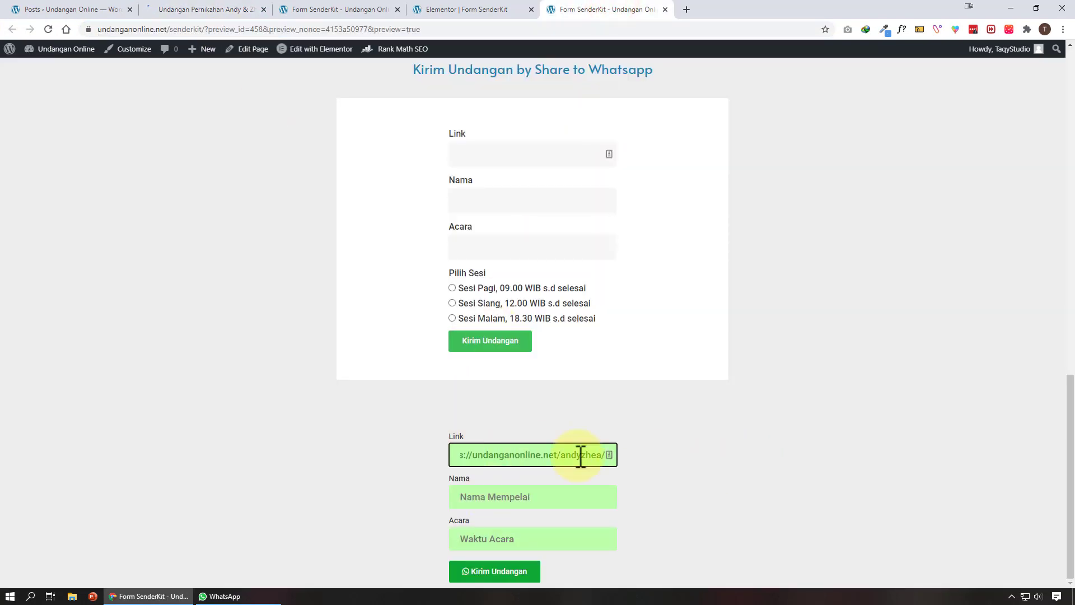
# Fill Nama with 'Andy Dan Zhea' from the couple's name on the invitation page
pyautogui.click(553, 495)
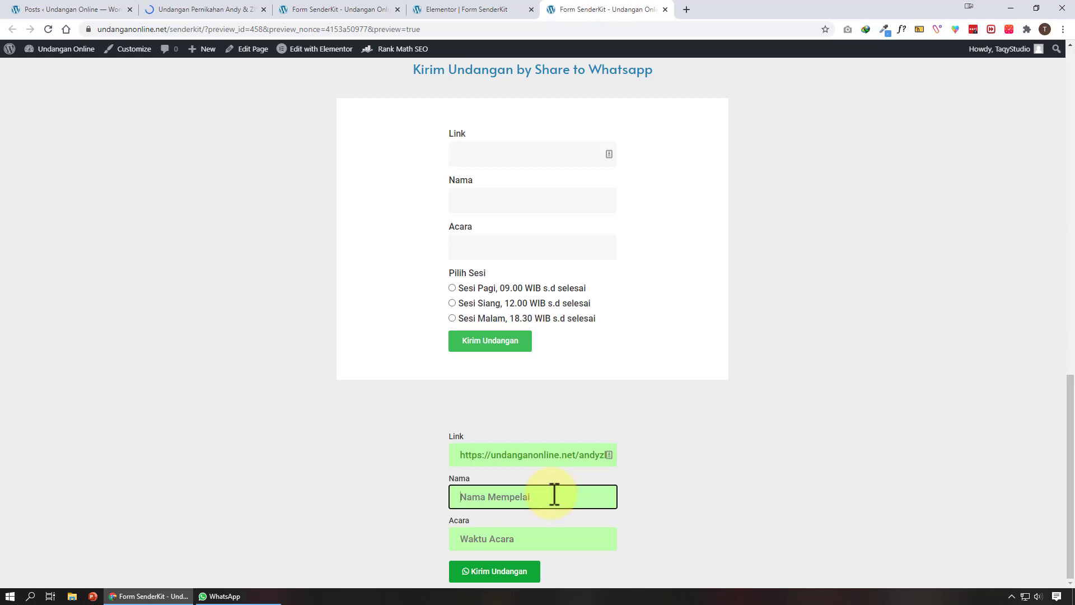
pyautogui.click(192, 9)
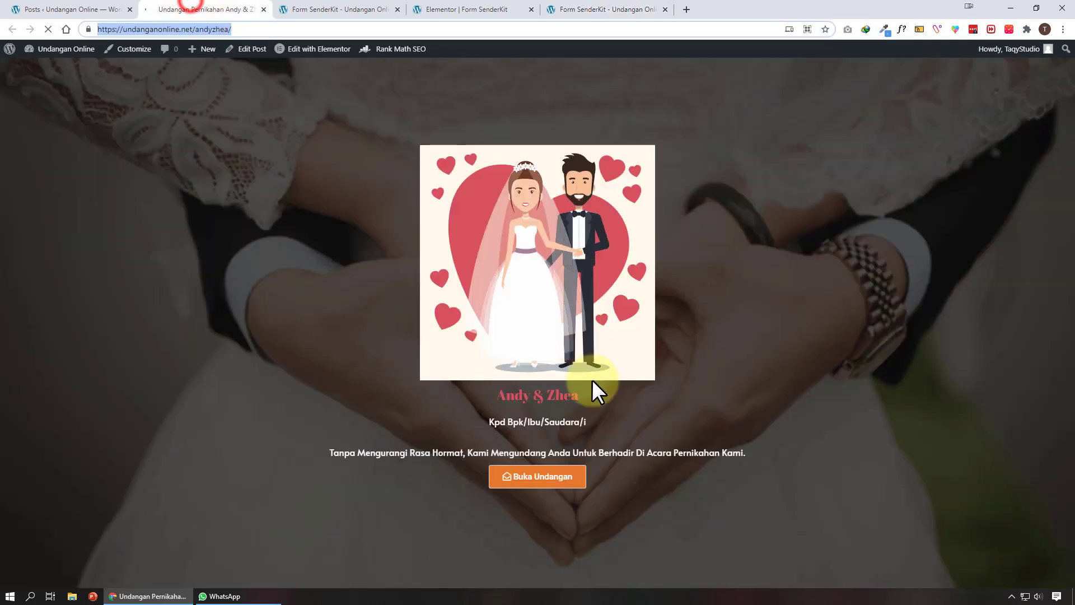
pyautogui.moveTo(580, 400); pyautogui.dragTo(496, 396)
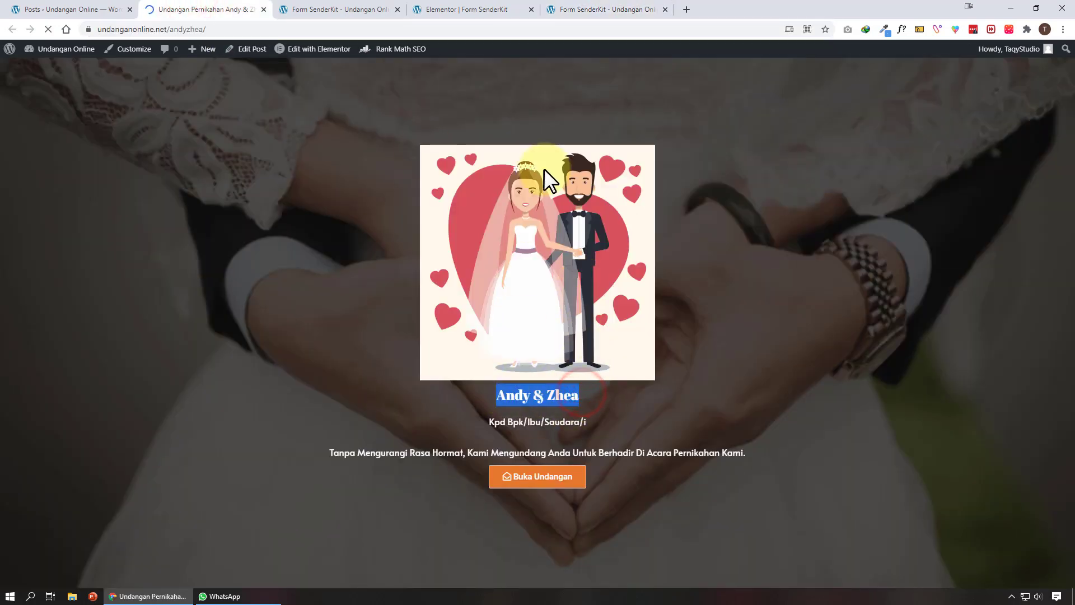
pyautogui.click(602, 9)
pyautogui.click(532, 498)
pyautogui.hotkey('ctrl', 'v')
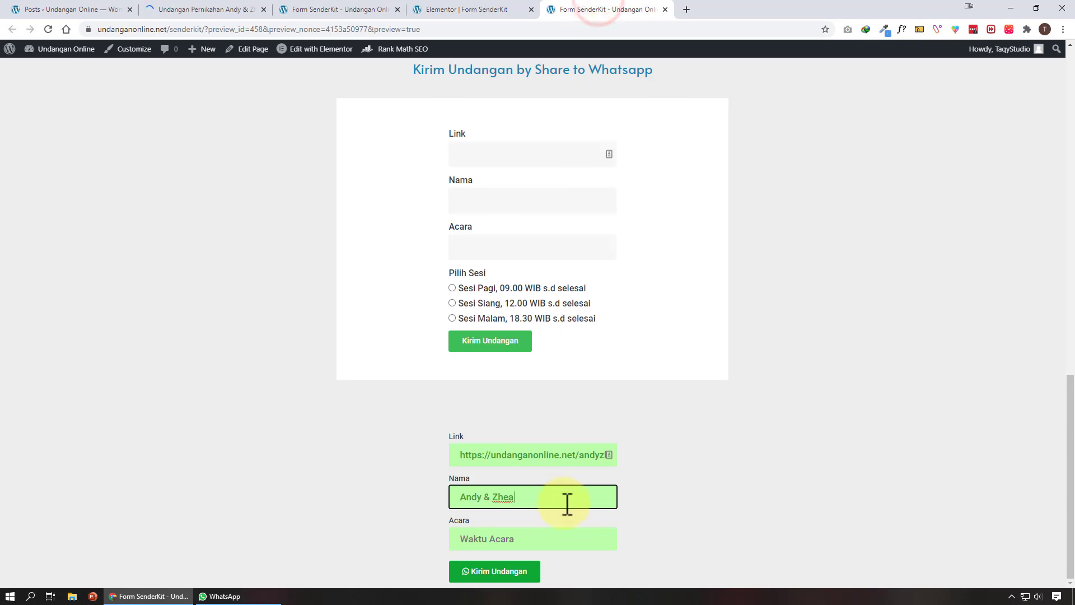
pyautogui.click(491, 496)
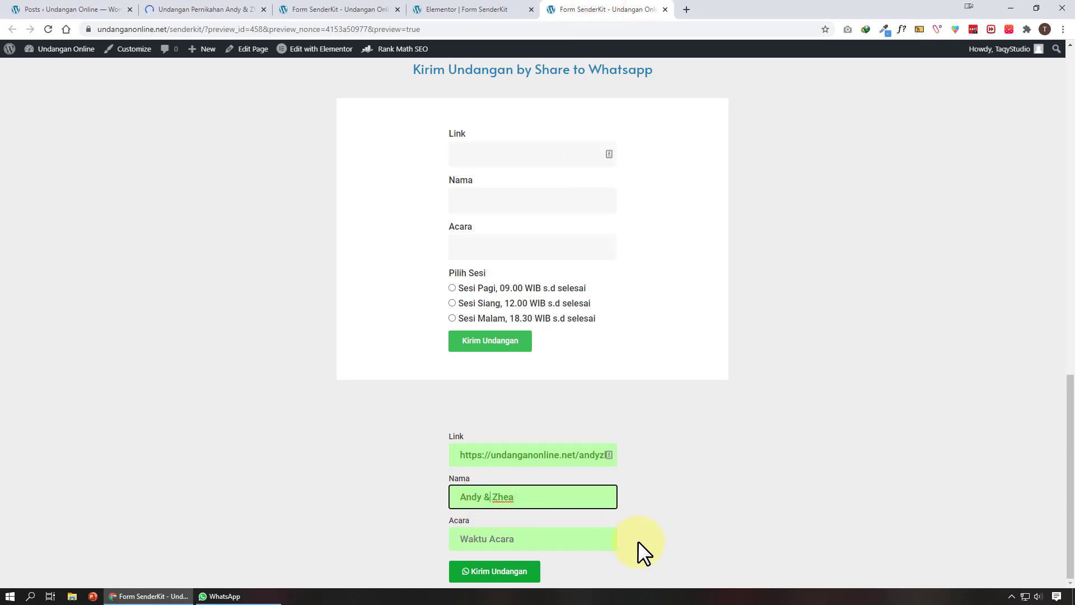
pyautogui.press('BackSpace')
pyautogui.write('Dan')
# Paste 'Banjarmasin 12 Des 2021' into the Acara field
pyautogui.click(548, 541)
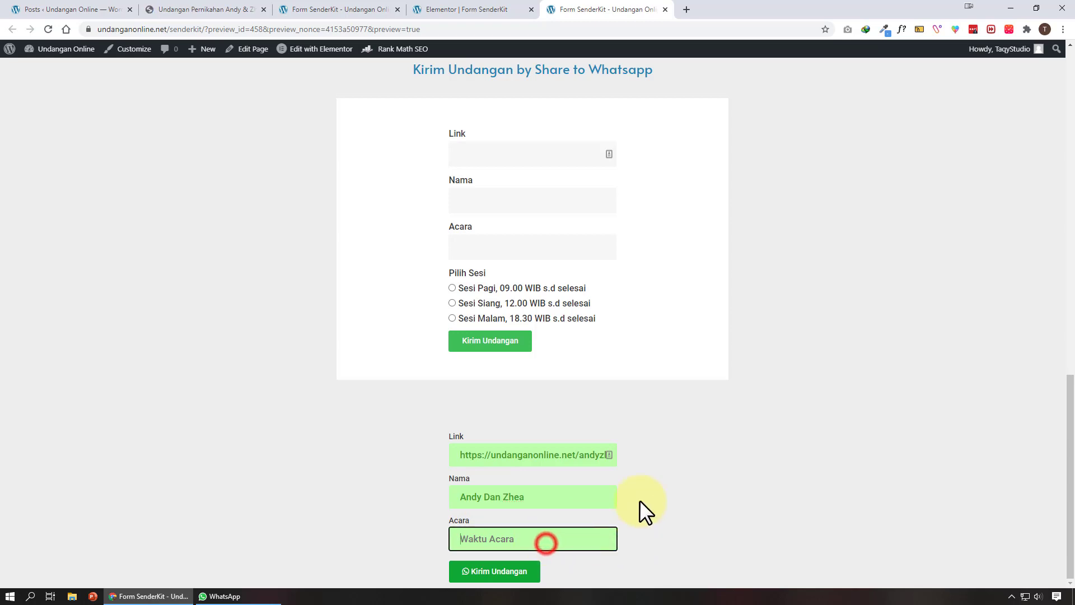
pyautogui.scroll(9, 655, 484)
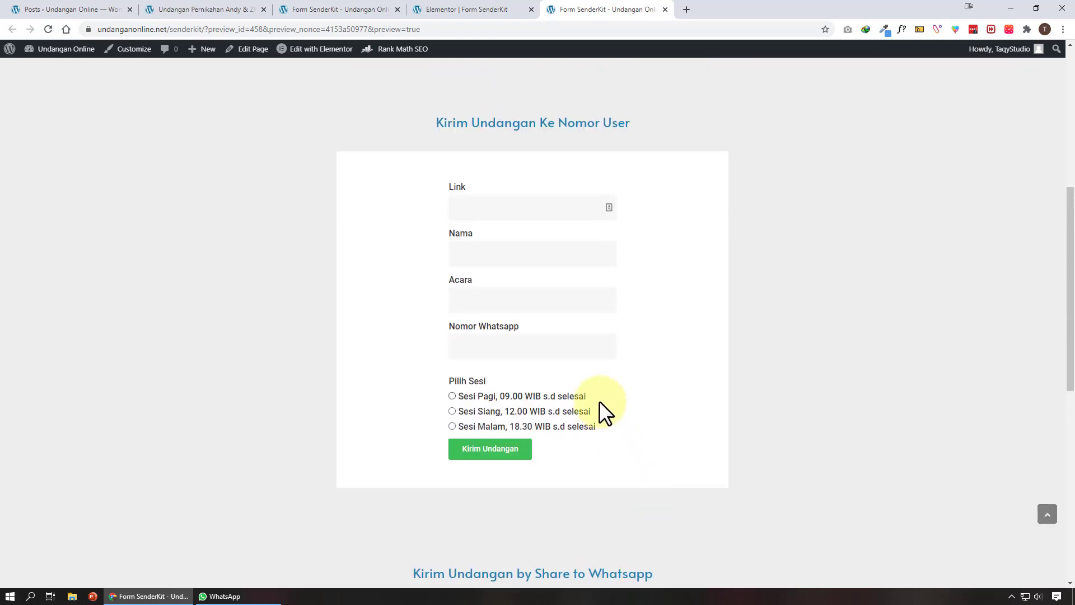
pyautogui.scroll(7, 598, 403)
pyautogui.scroll(-9, 598, 403)
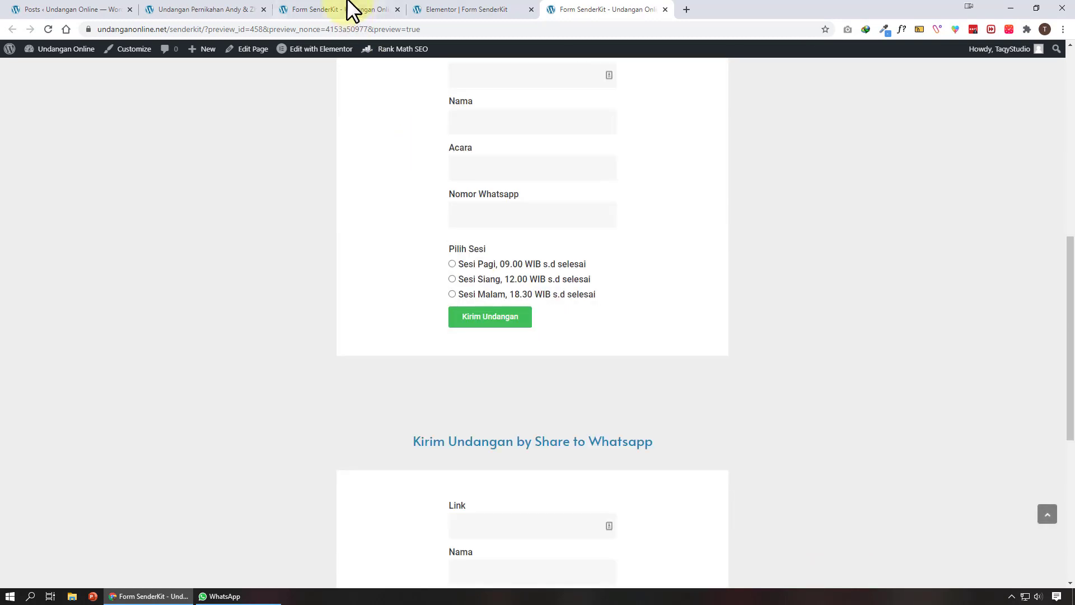
pyautogui.click(352, 9)
pyautogui.tripleClick(592, 408)
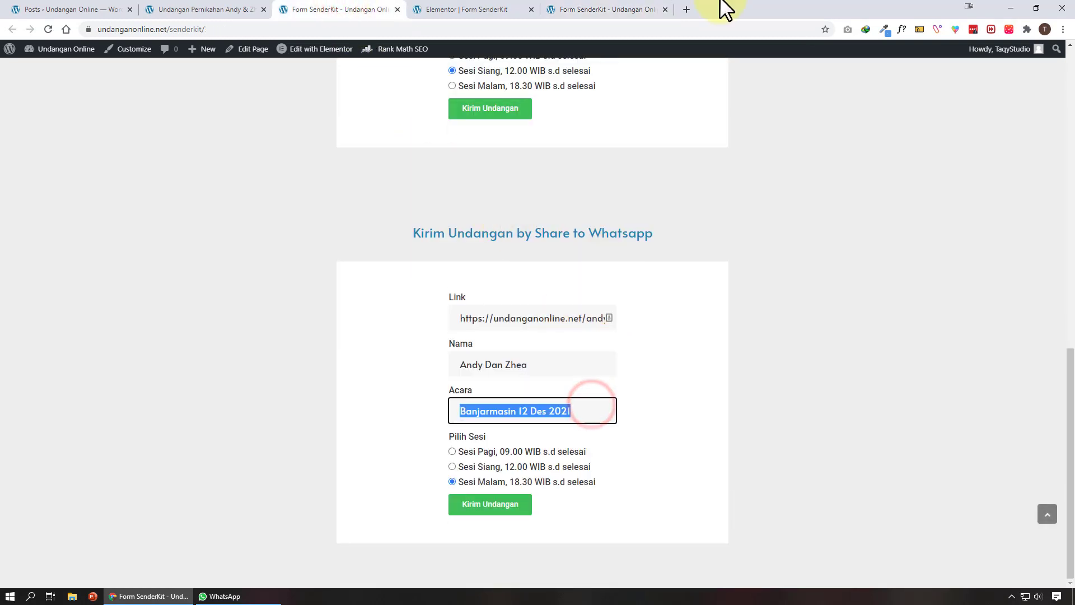
pyautogui.click(619, 9)
pyautogui.scroll(-7, 515, 507)
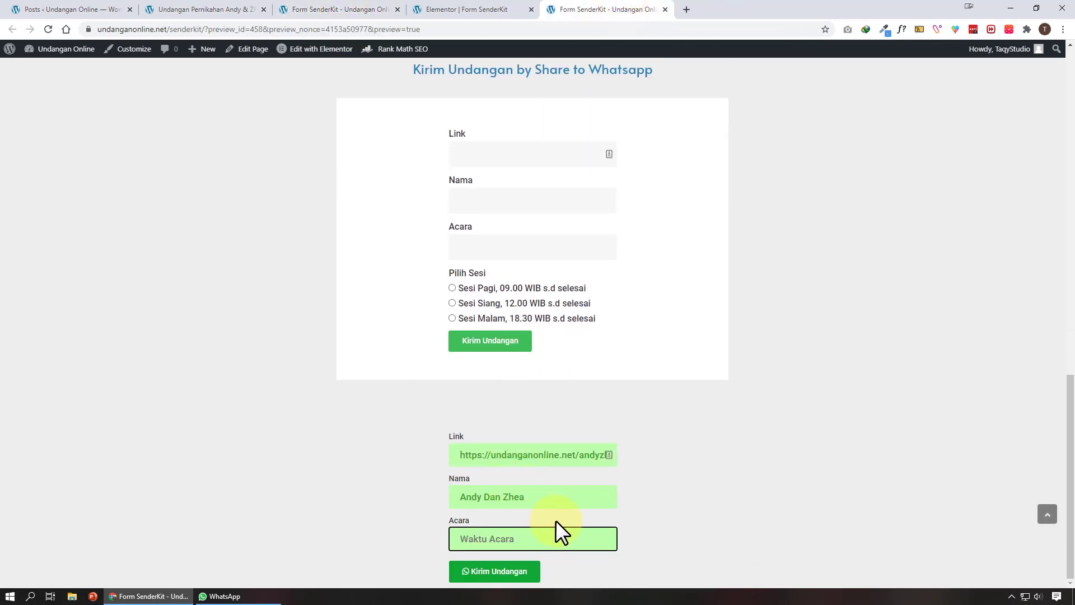
pyautogui.hotkey('ctrl', 'v')
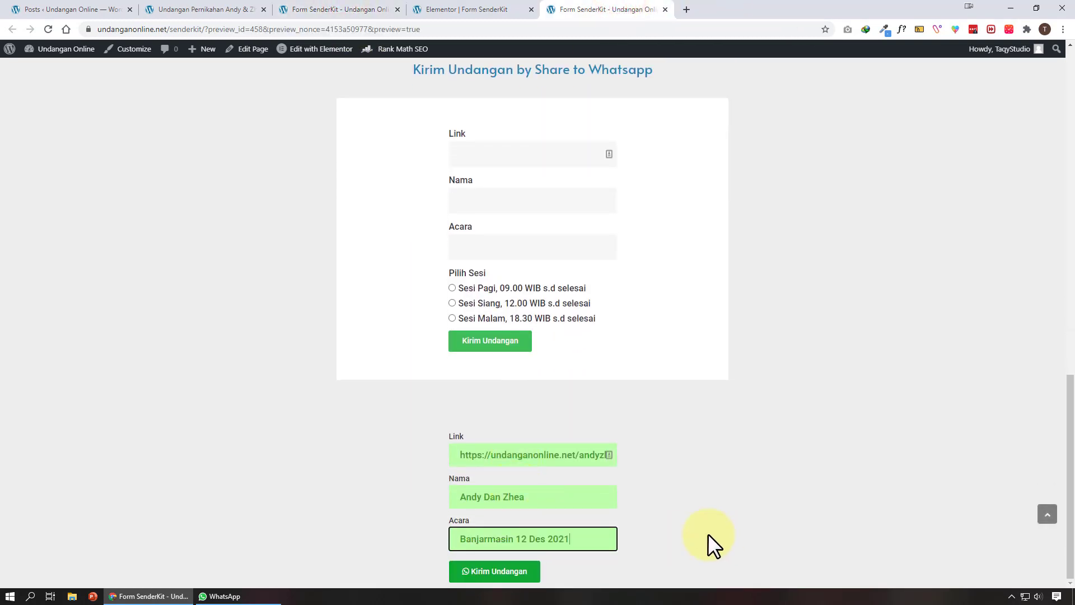
# Submit with Kirim Undangan, let WhatsApp open the invitation, then return to Form SenderKit
pyautogui.click(513, 571)
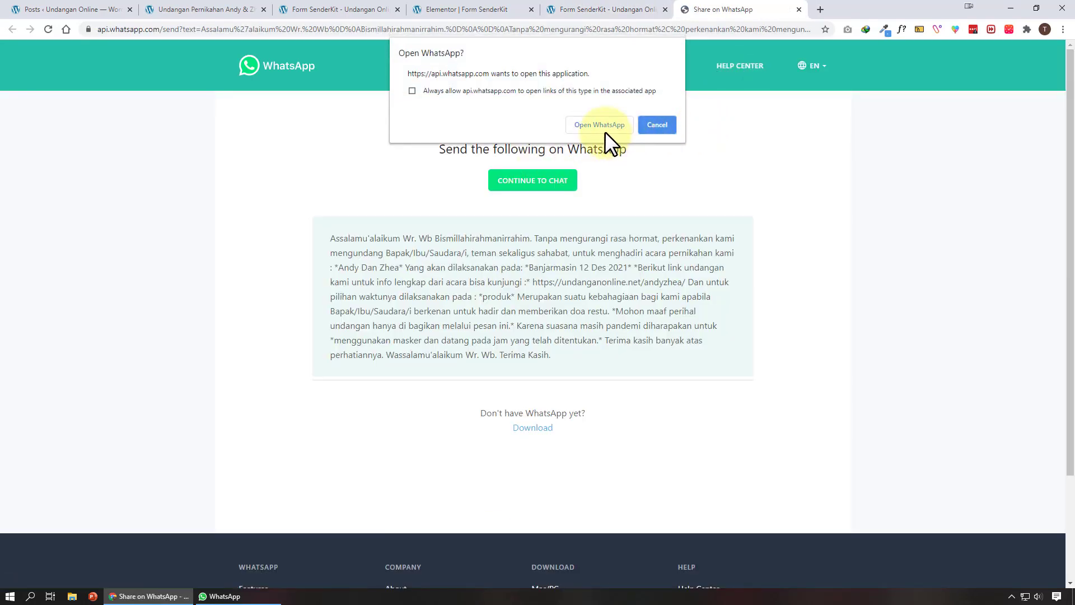
pyautogui.click(604, 127)
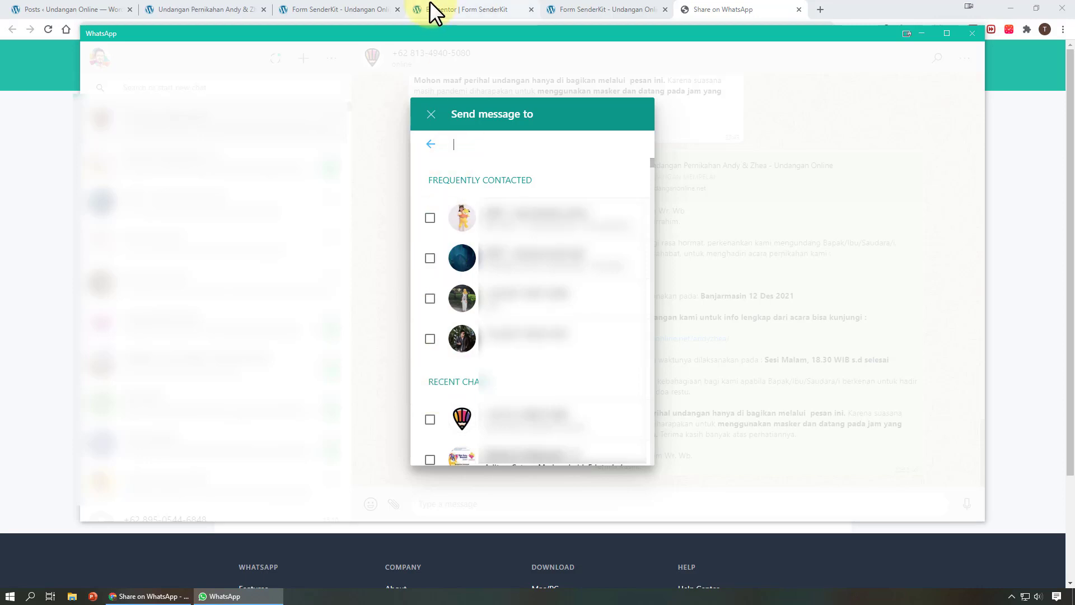
pyautogui.click(311, 10)
pyautogui.scroll(-7, 672, 379)
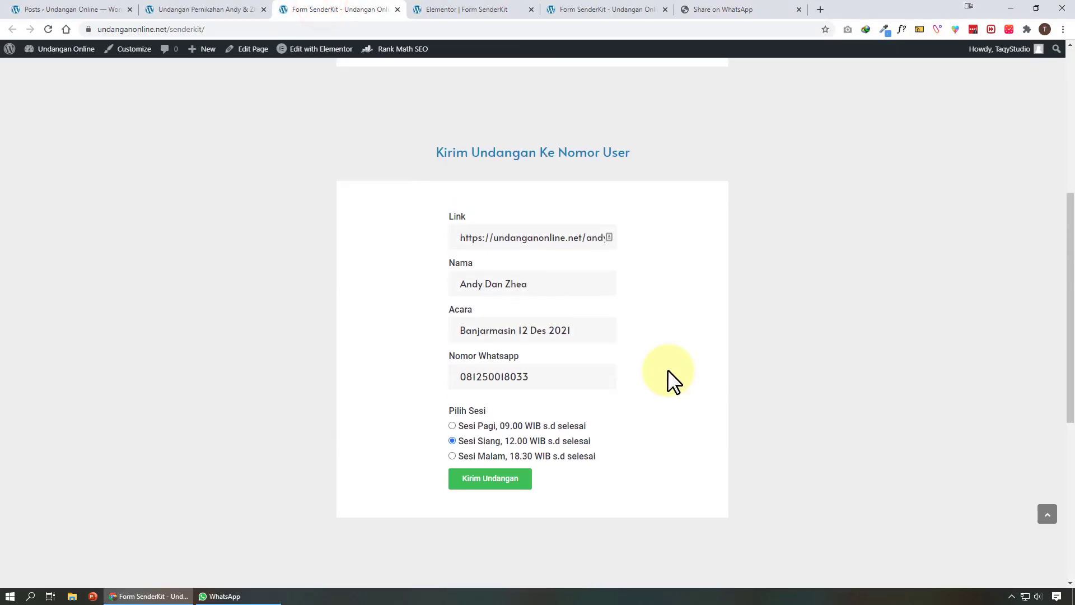
# Compare the earlier share form with WhatsApp's recipient list, then return to the Elementor editor
pyautogui.scroll(1, 673, 379)
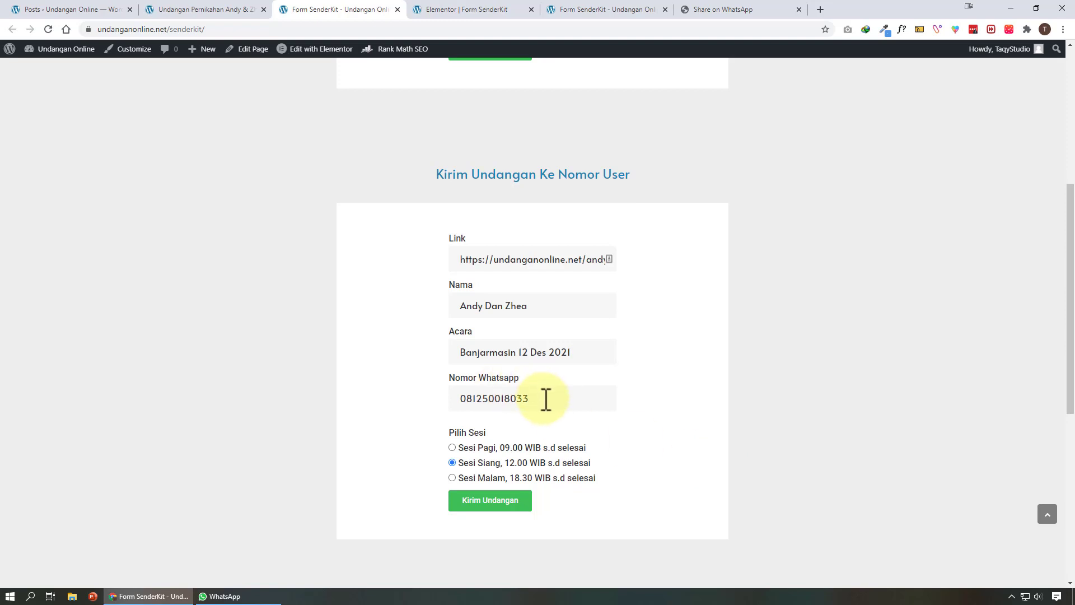
pyautogui.scroll(-6, 546, 398)
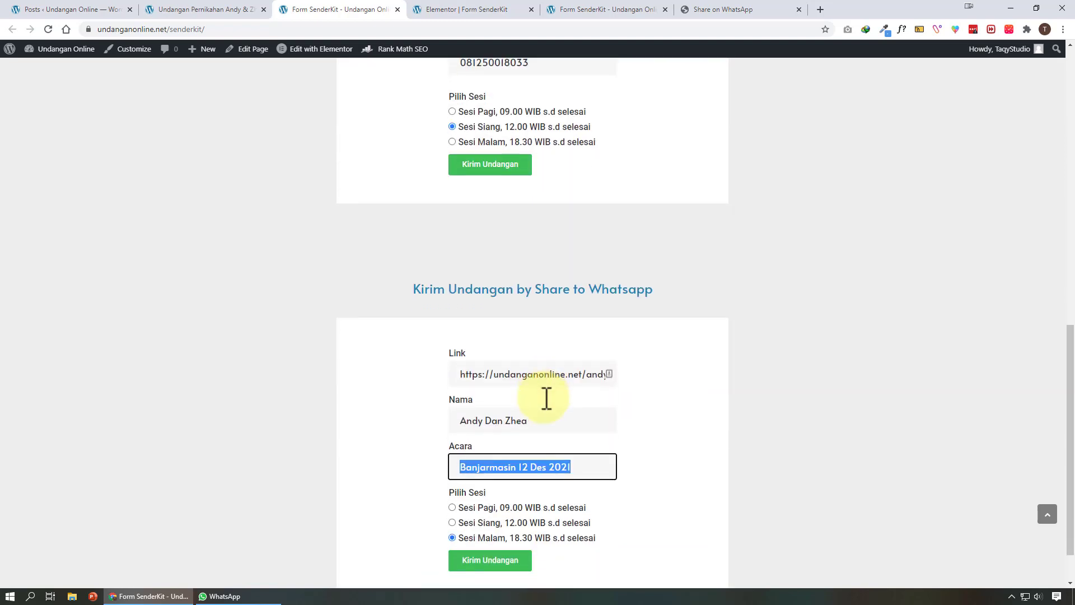
pyautogui.click(235, 596)
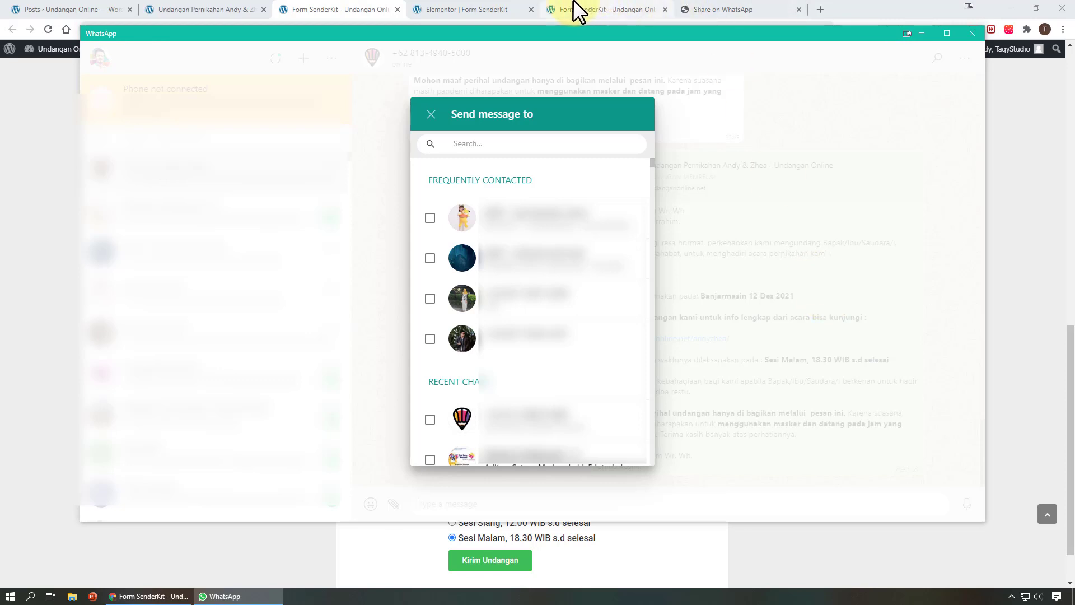
pyautogui.click(470, 8)
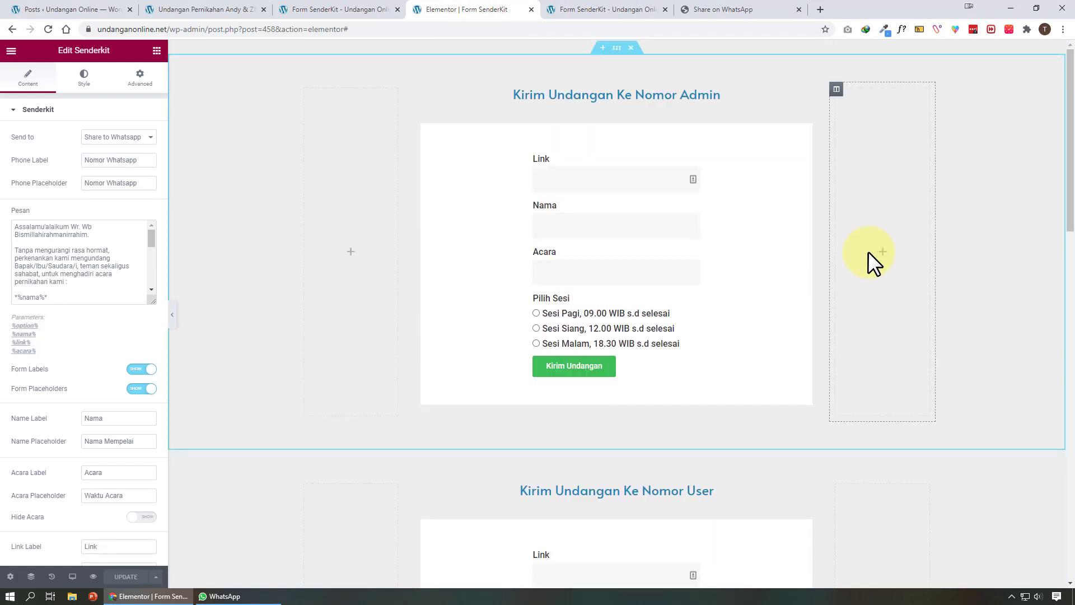
# Go to Plugins > Installed Plugins and scroll down to WeddingPress 2.5.0
pyautogui.click(35, 8)
pyautogui.moveTo(84, 406)
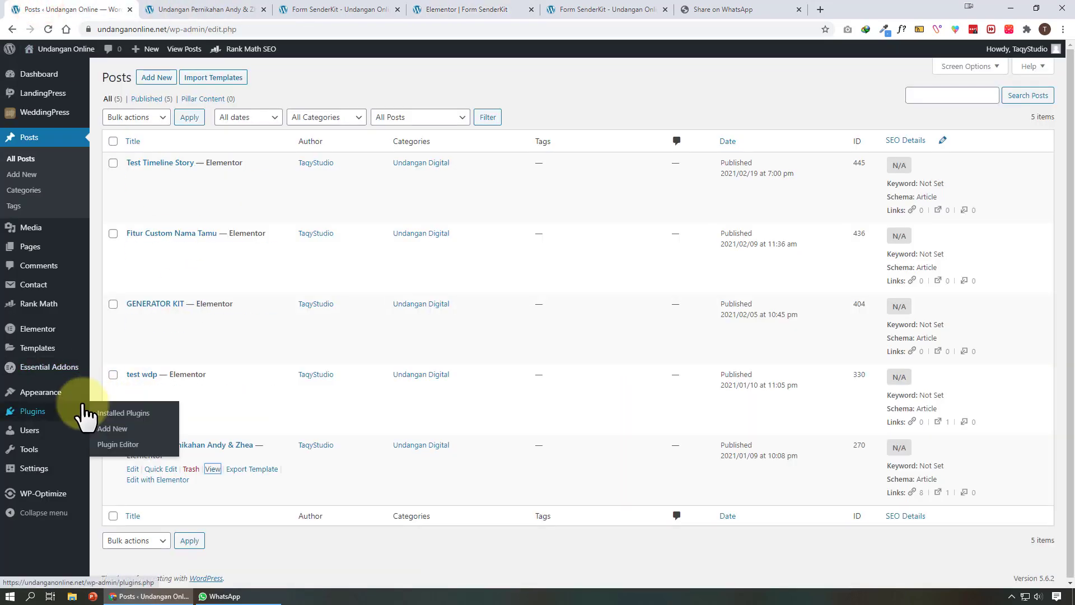
pyautogui.click(59, 413)
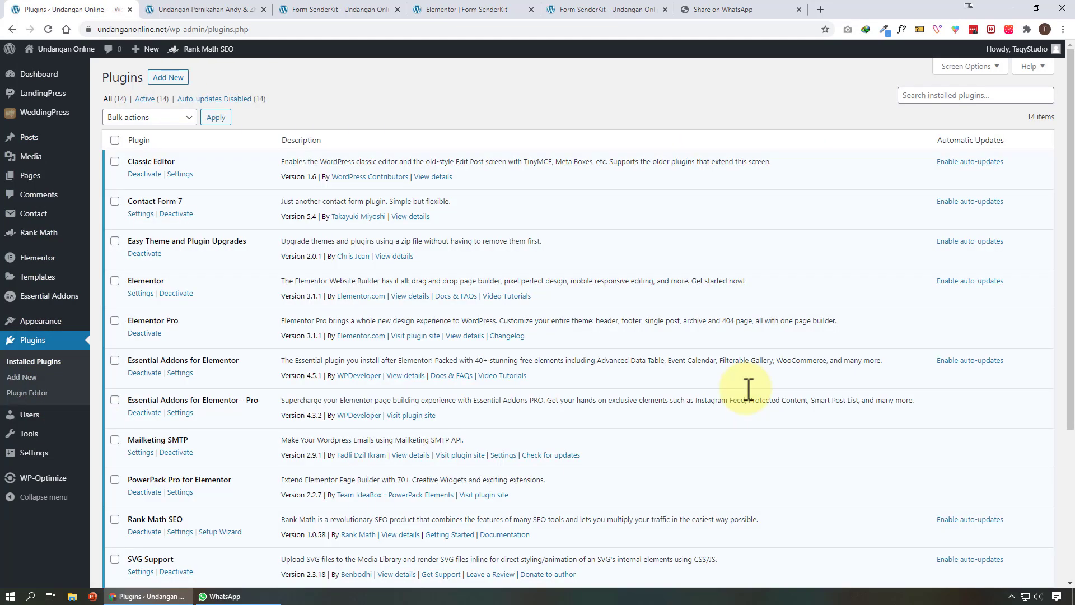
pyautogui.scroll(-1, 749, 390)
pyautogui.scroll(-4, 749, 391)
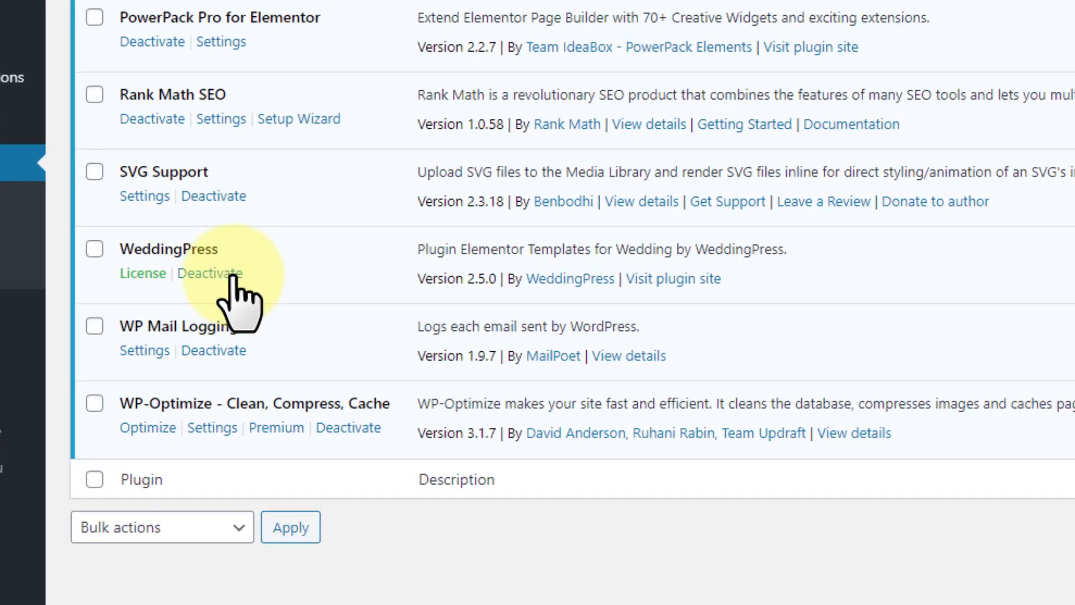